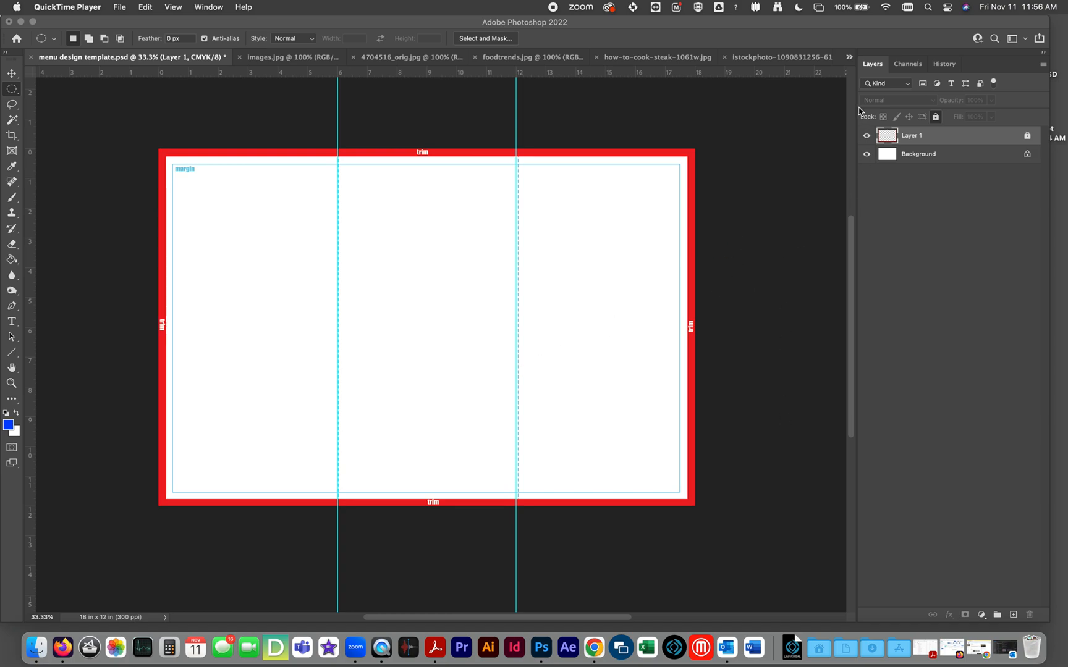
# Detach the Layers panel from its dock and float it beside the menu page.
pyautogui.click(772, 146)
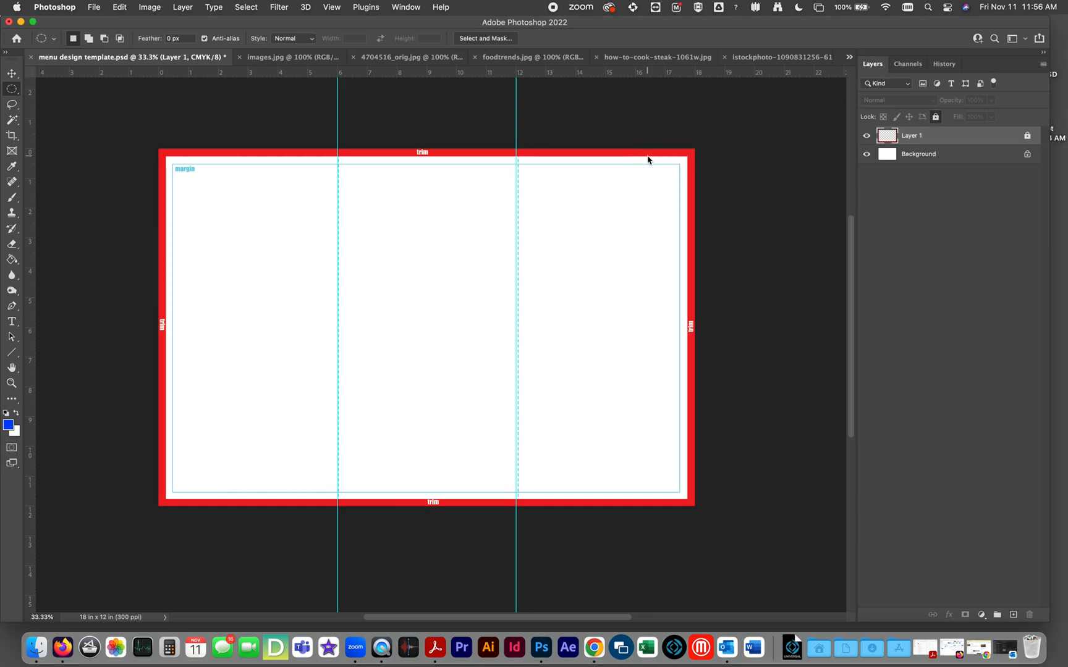
pyautogui.moveTo(873, 64); pyautogui.dragTo(777, 112)
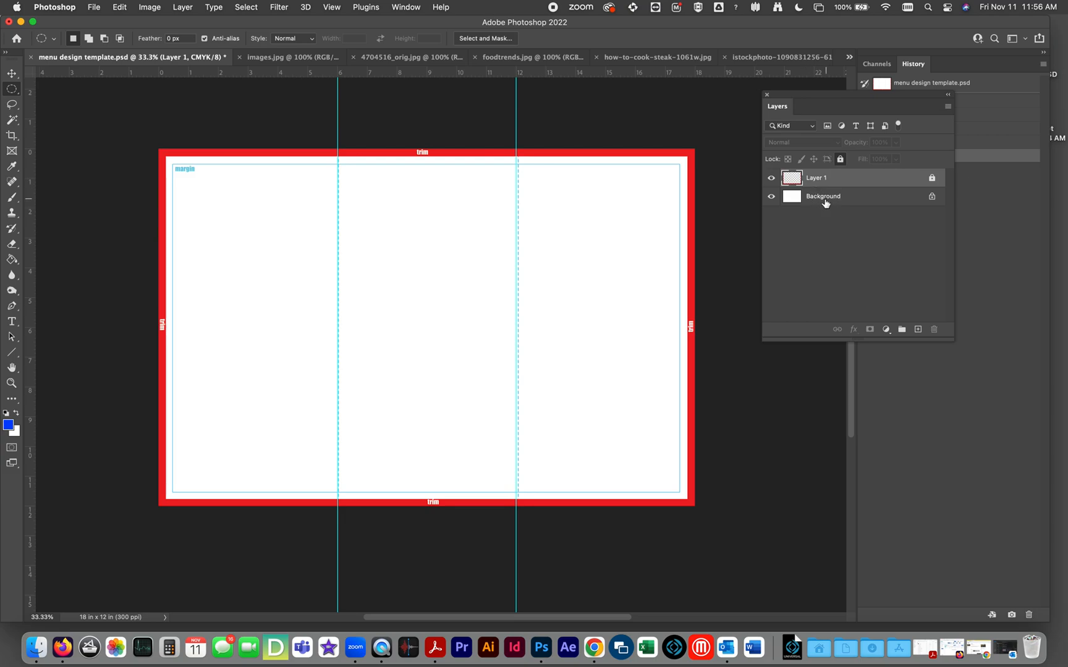
# Toggle the visibility of Layer 1 off and on repeatedly to examine the trim, margin and fold markings it holds.
pyautogui.click(771, 179)
pyautogui.click(771, 178)
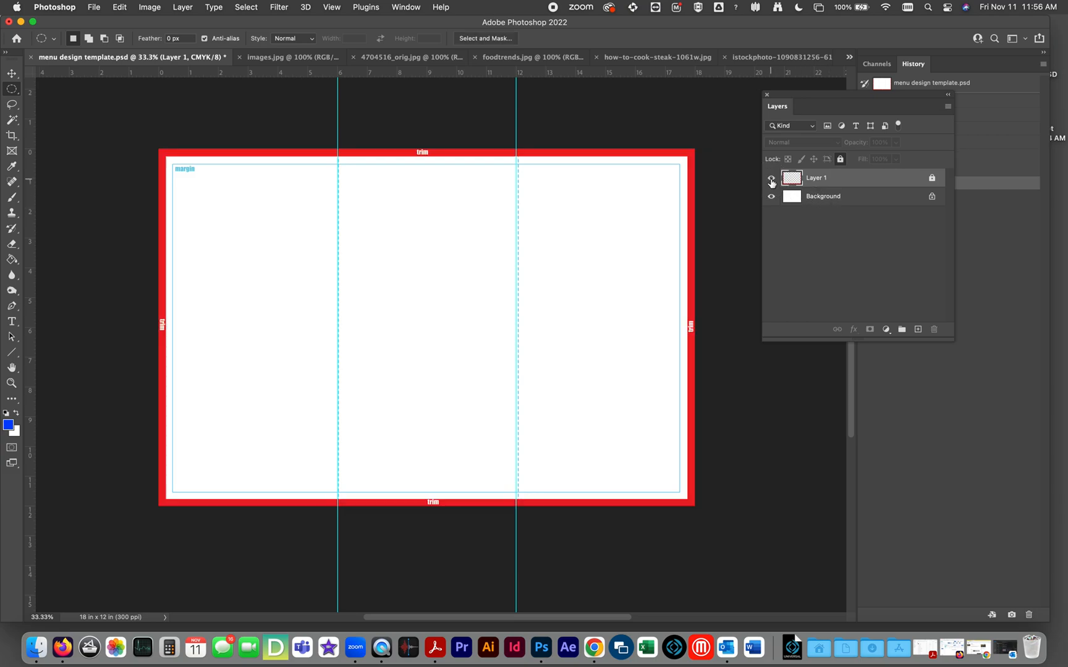
pyautogui.click(771, 178)
pyautogui.click(771, 178)
pyautogui.click(771, 178)
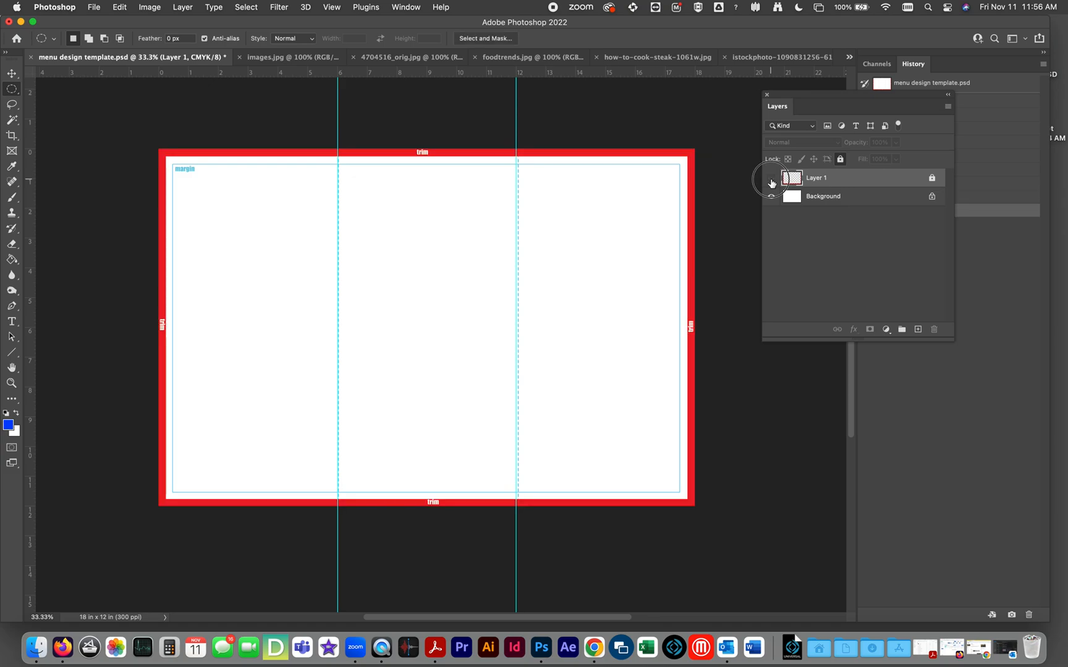
pyautogui.click(771, 178)
pyautogui.click(771, 178)
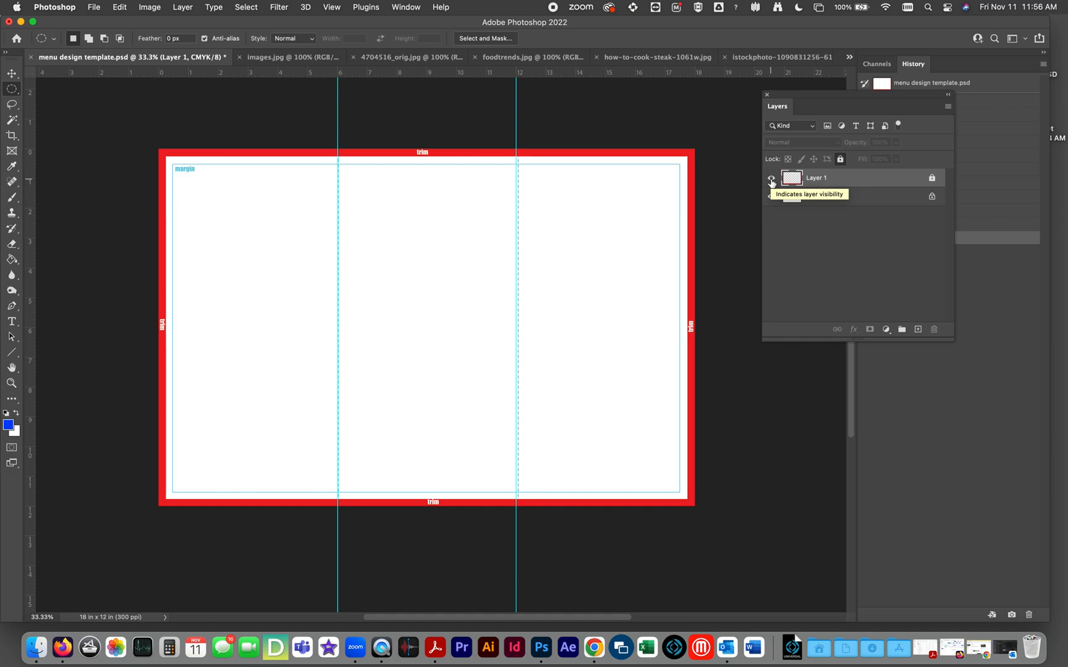
pyautogui.click(771, 179)
pyautogui.click(771, 180)
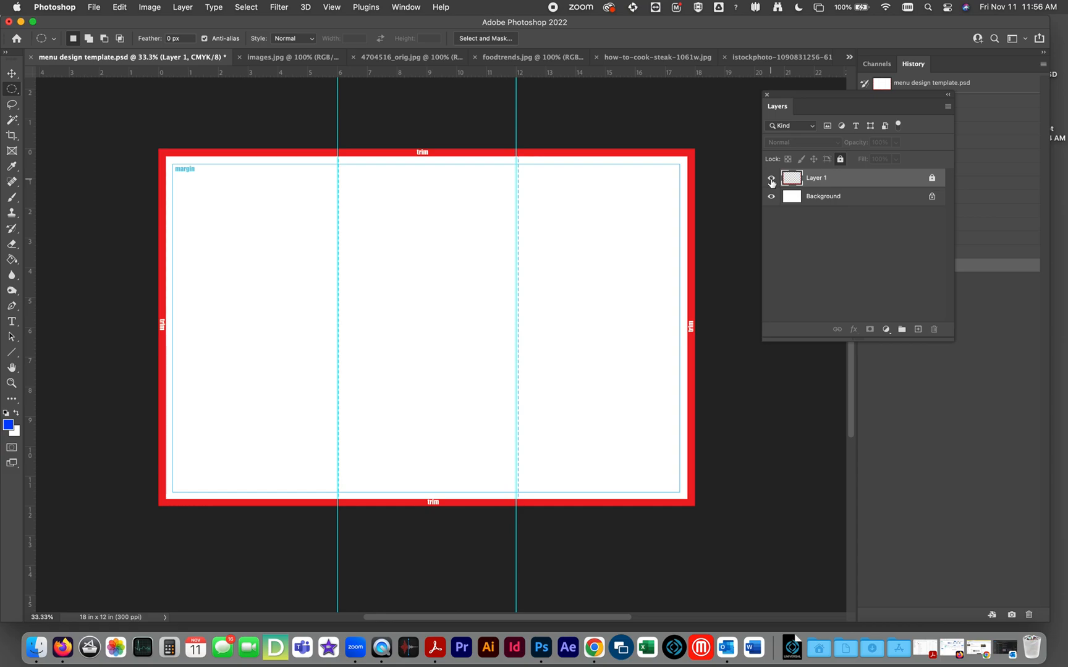
pyautogui.click(771, 180)
pyautogui.click(771, 180)
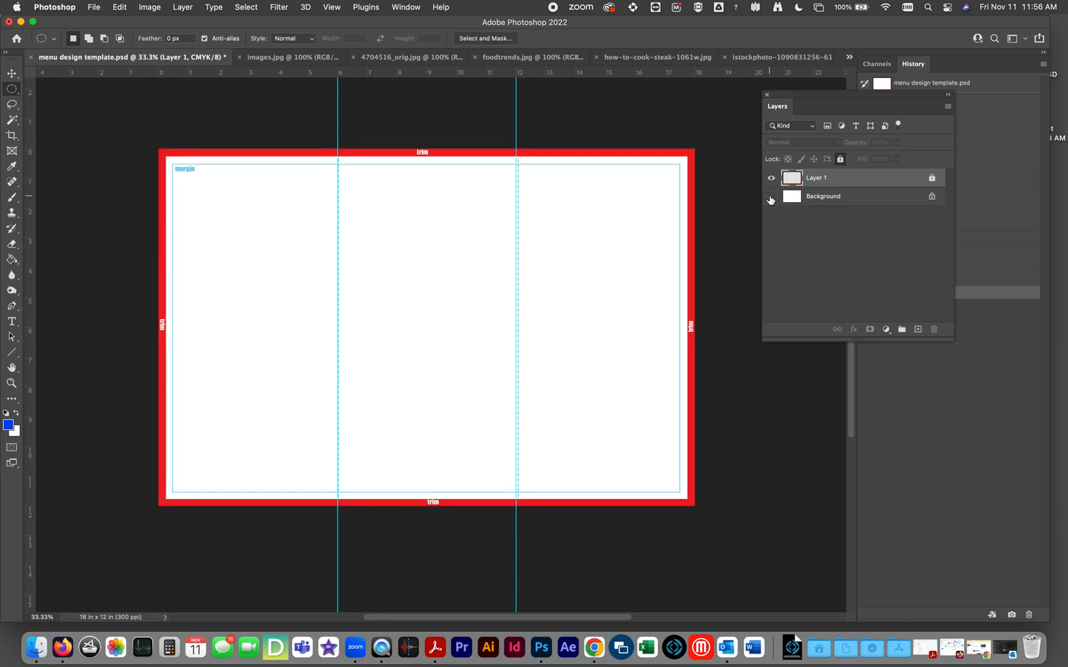
# Toggle the Background layer's visibility off and on repeatedly to examine what it contributes to the template.
pyautogui.click(771, 196)
pyautogui.click(770, 197)
pyautogui.click(770, 196)
pyautogui.click(770, 196)
pyautogui.click(771, 196)
pyautogui.click(771, 197)
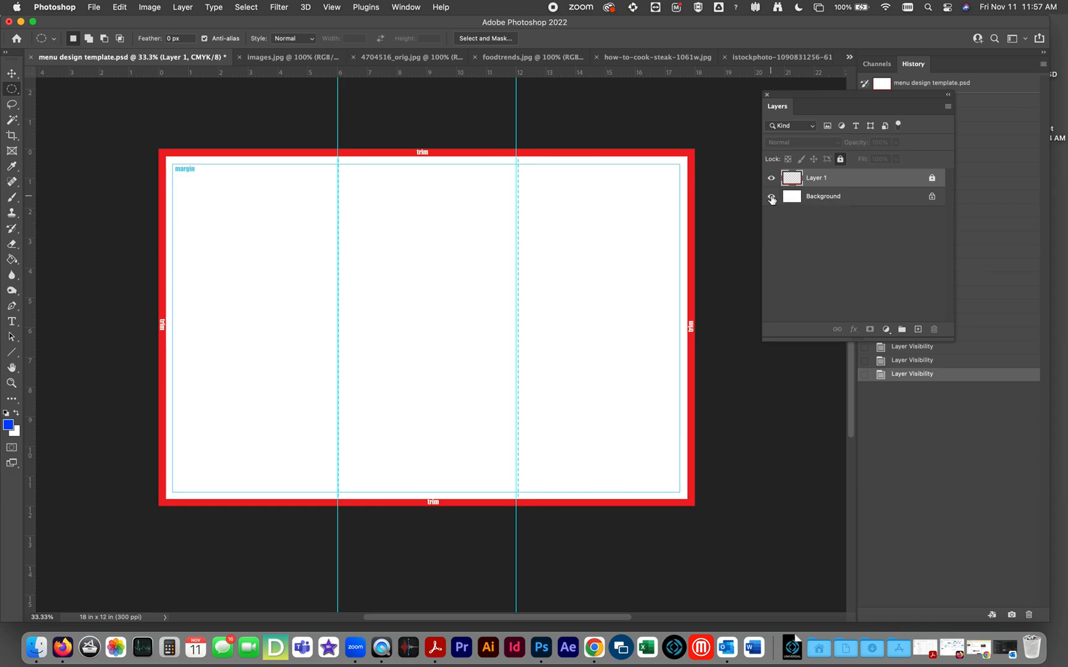
# Add a new empty layer directly above the Background layer and shift the floating Layers panel farther from the page.
pyautogui.click(824, 199)
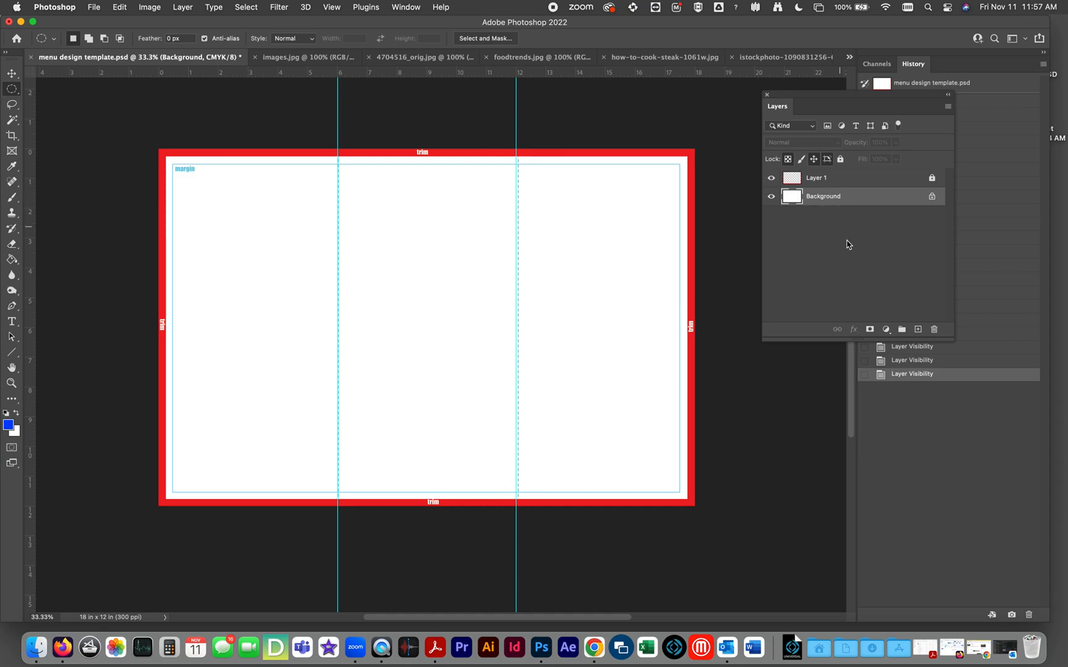
pyautogui.click(917, 329)
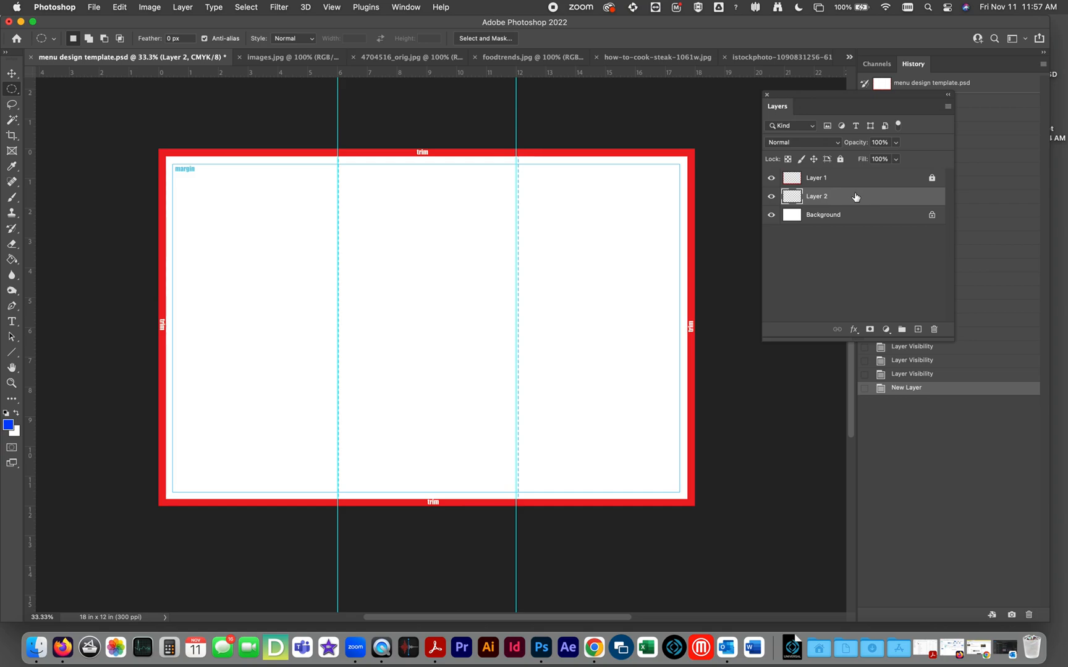
pyautogui.moveTo(825, 95); pyautogui.dragTo(874, 129)
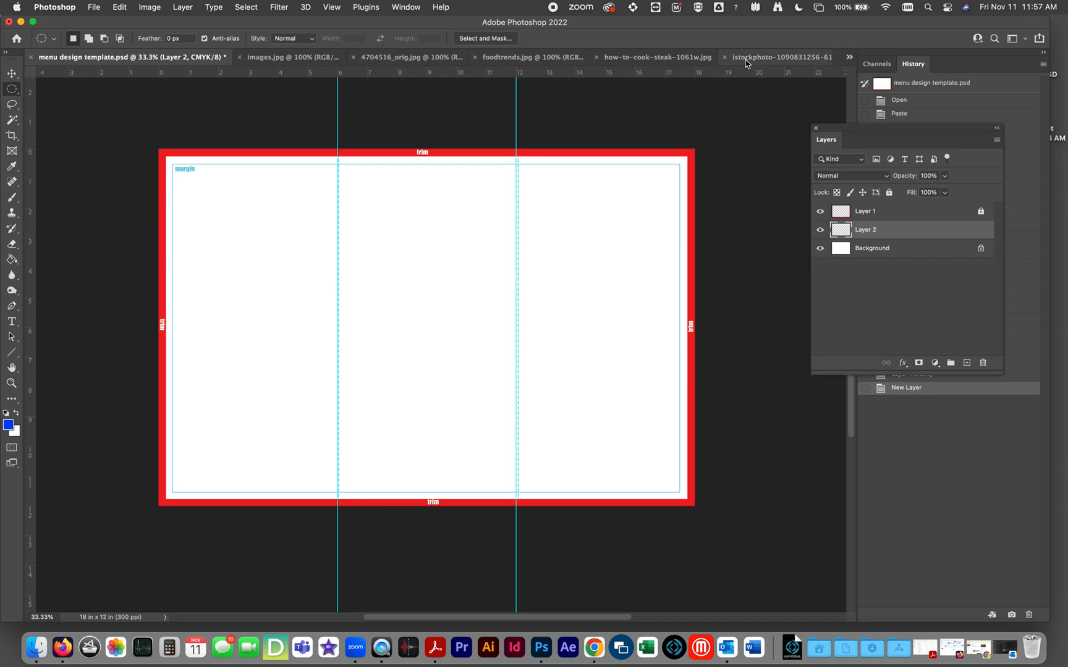
# Look through the open food images, including the hot dog, cow-face plate and steak pictures, to review the available material.
pyautogui.click(276, 60)
pyautogui.click(360, 61)
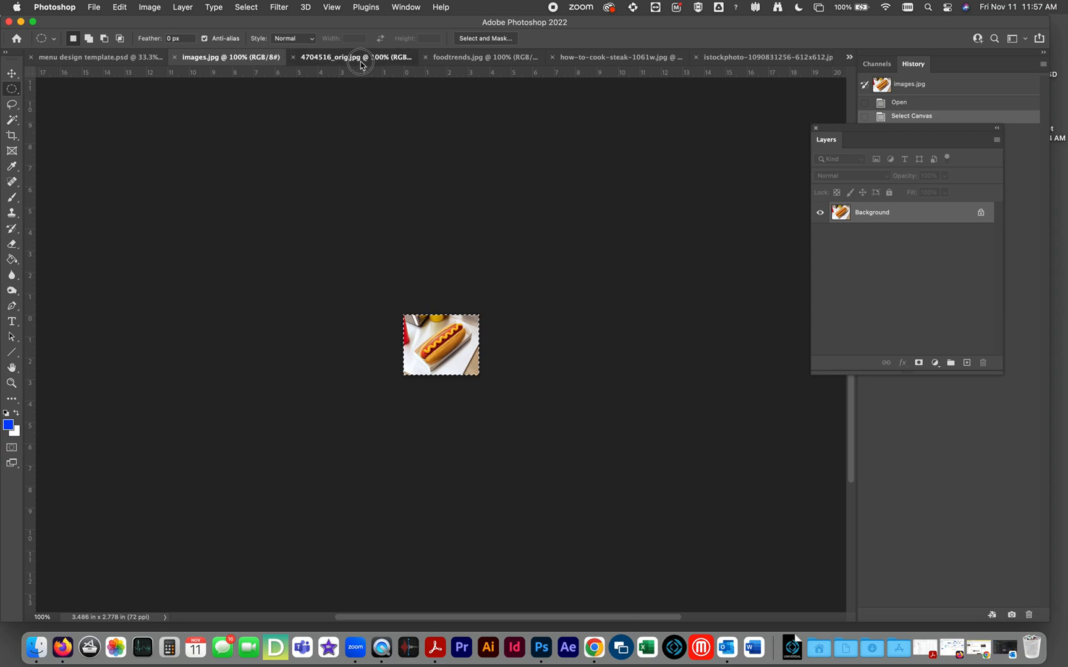
pyautogui.click(447, 62)
pyautogui.click(588, 61)
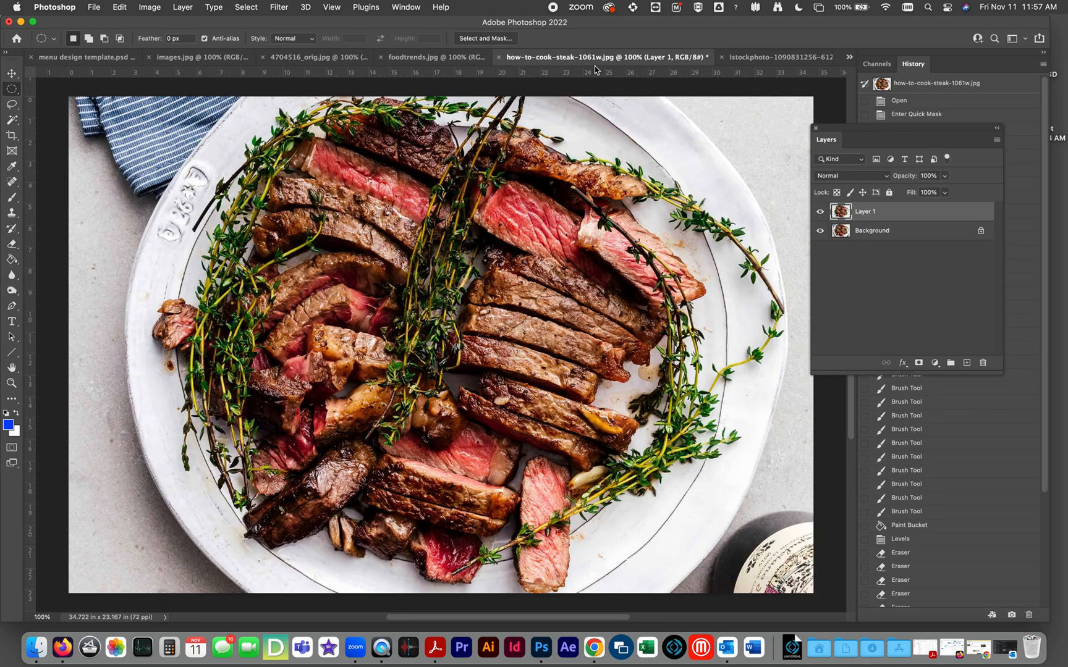
pyautogui.click(759, 61)
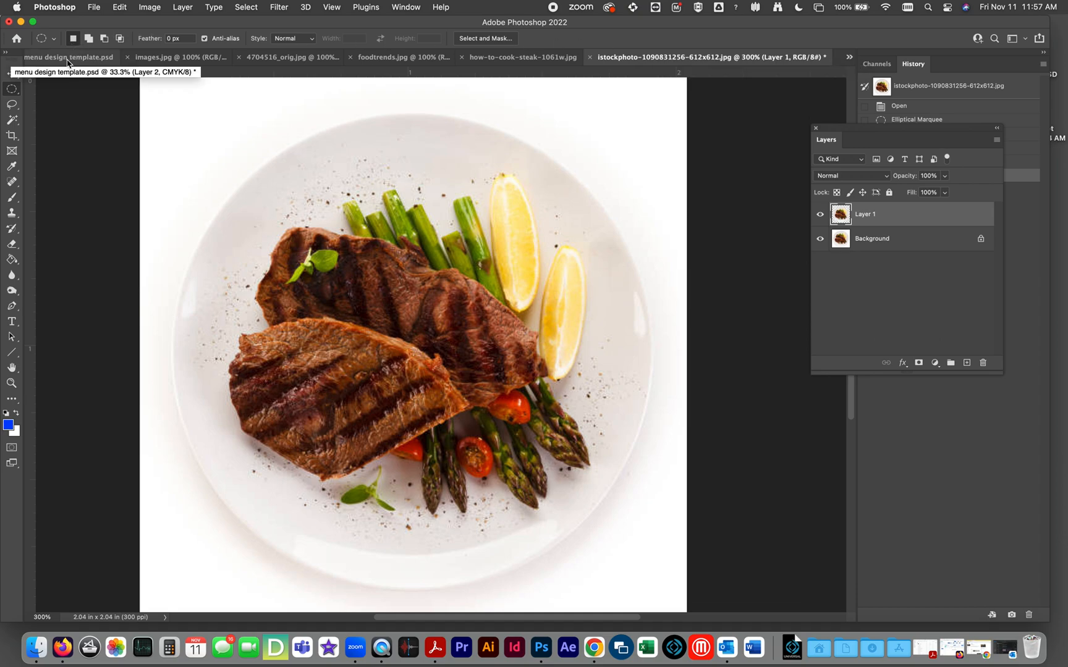
pyautogui.click(155, 62)
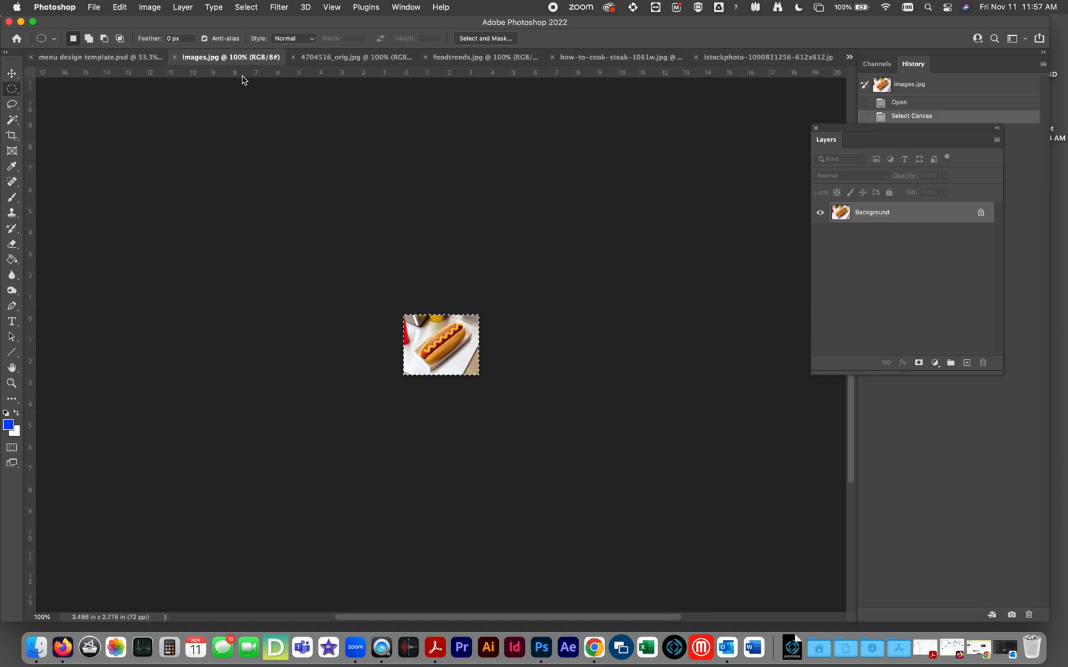
pyautogui.click(313, 62)
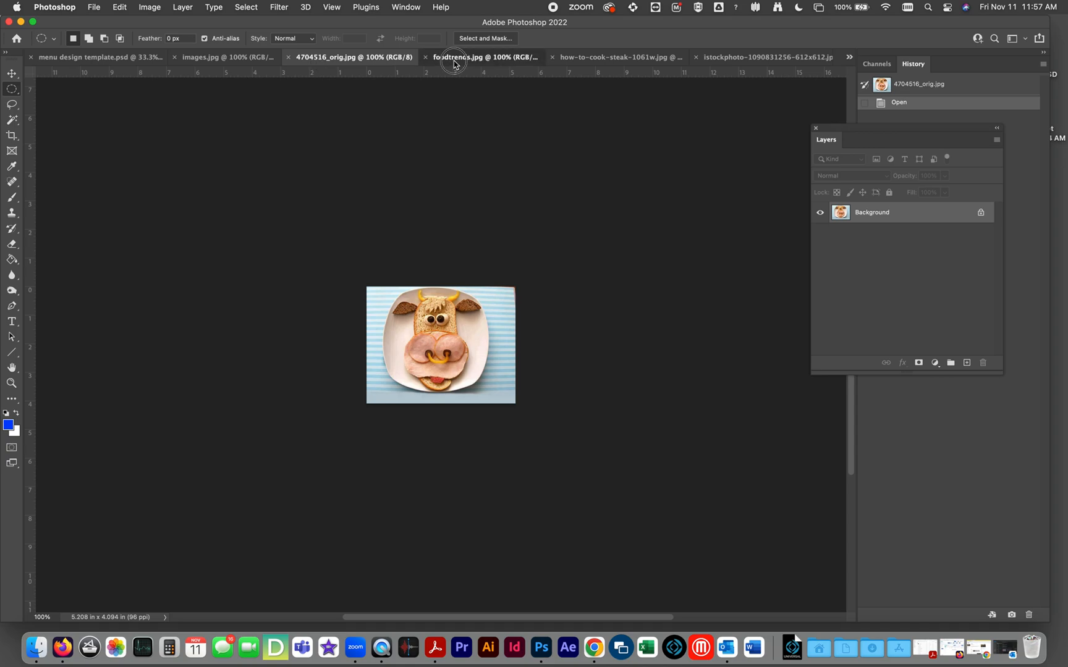
# Copy the entire foodtrends.jpg image and paste it into the new layer of menu design template.psd.
pyautogui.click(451, 60)
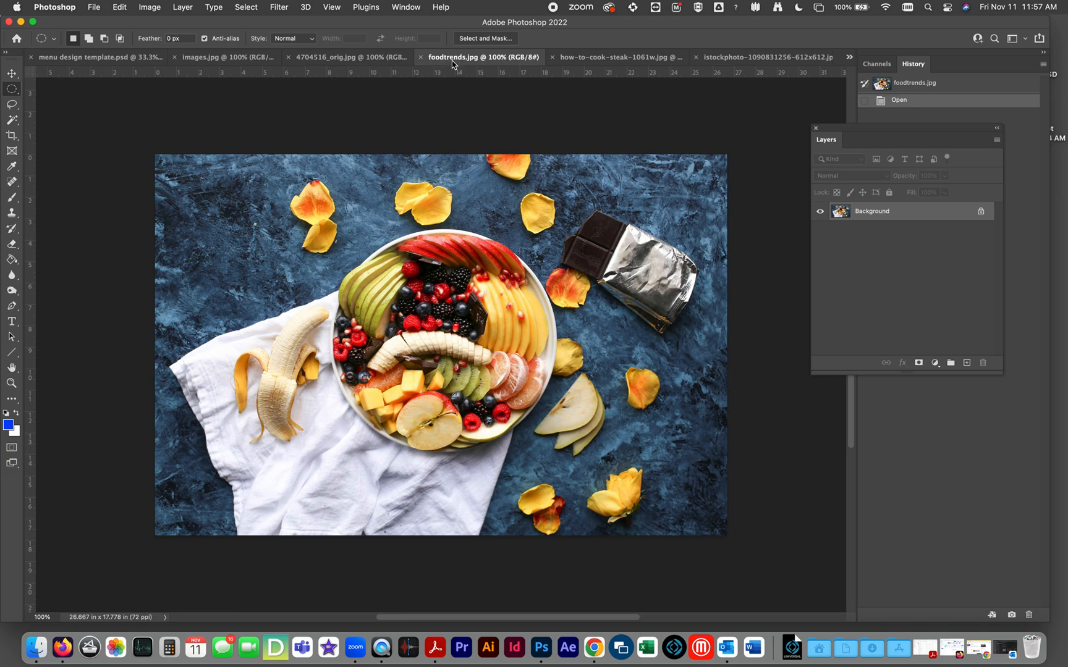
pyautogui.press('super+a')
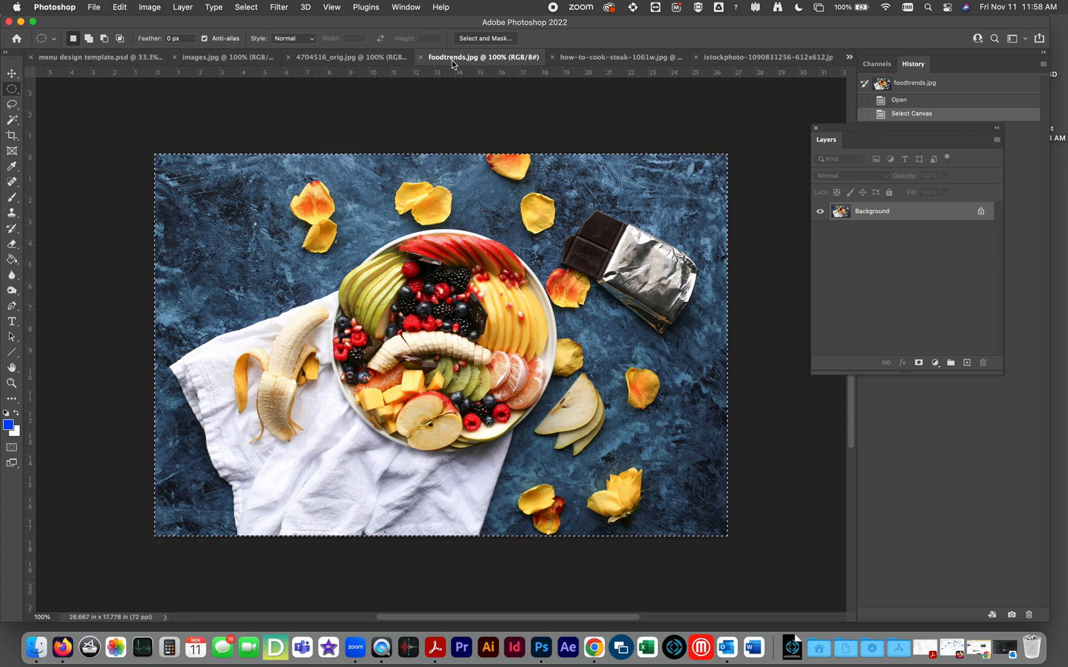
pyautogui.click(122, 60)
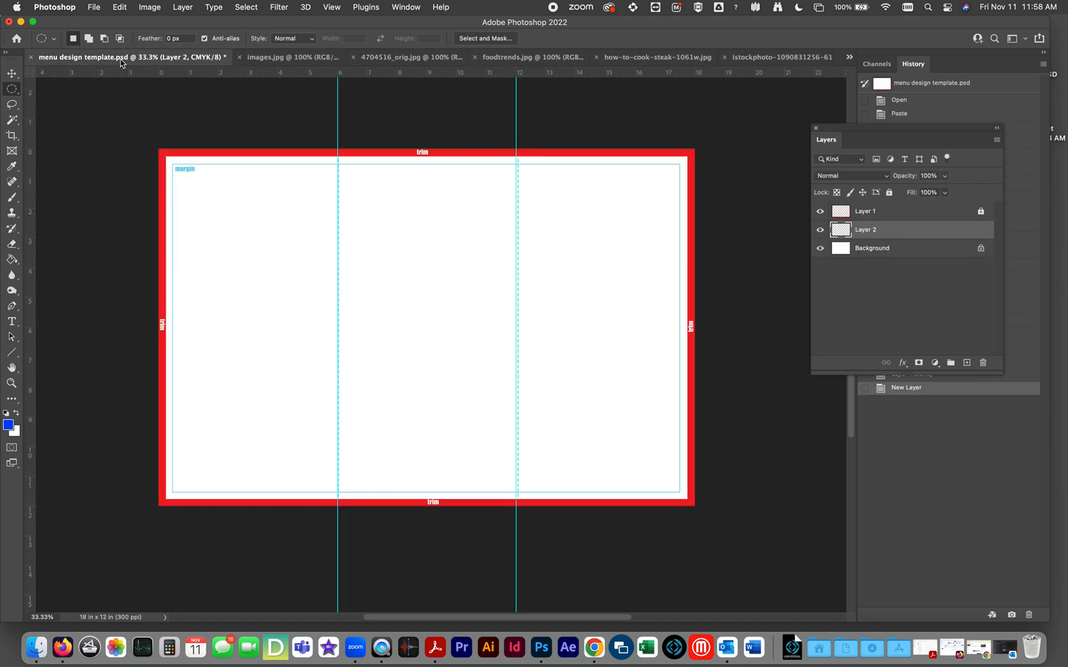
pyautogui.press('cmd+v')
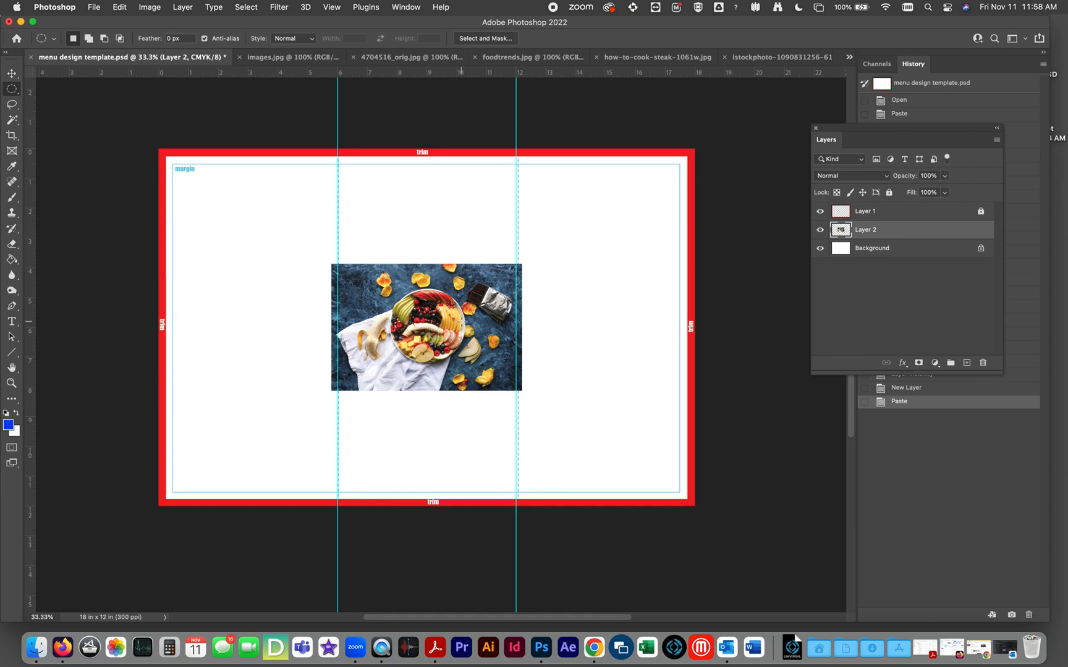
# Move the pasted fruit photo to the page's upper-left corner and enlarge it with Free Transform until it covers the whole page.
pyautogui.click(11, 73)
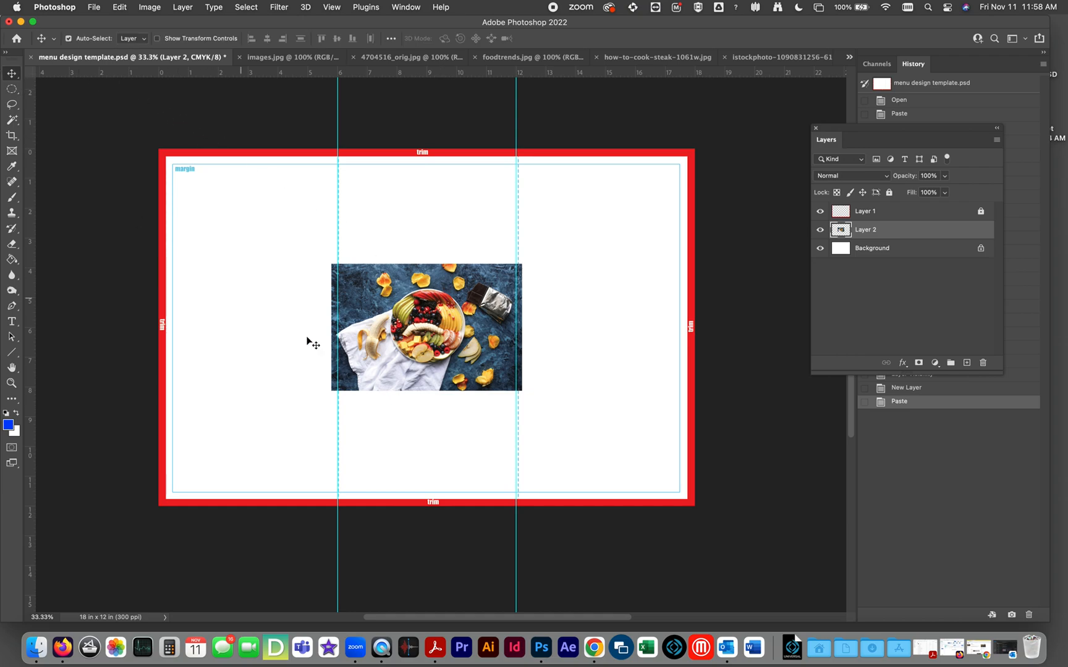
pyautogui.moveTo(457, 335); pyautogui.dragTo(356, 304)
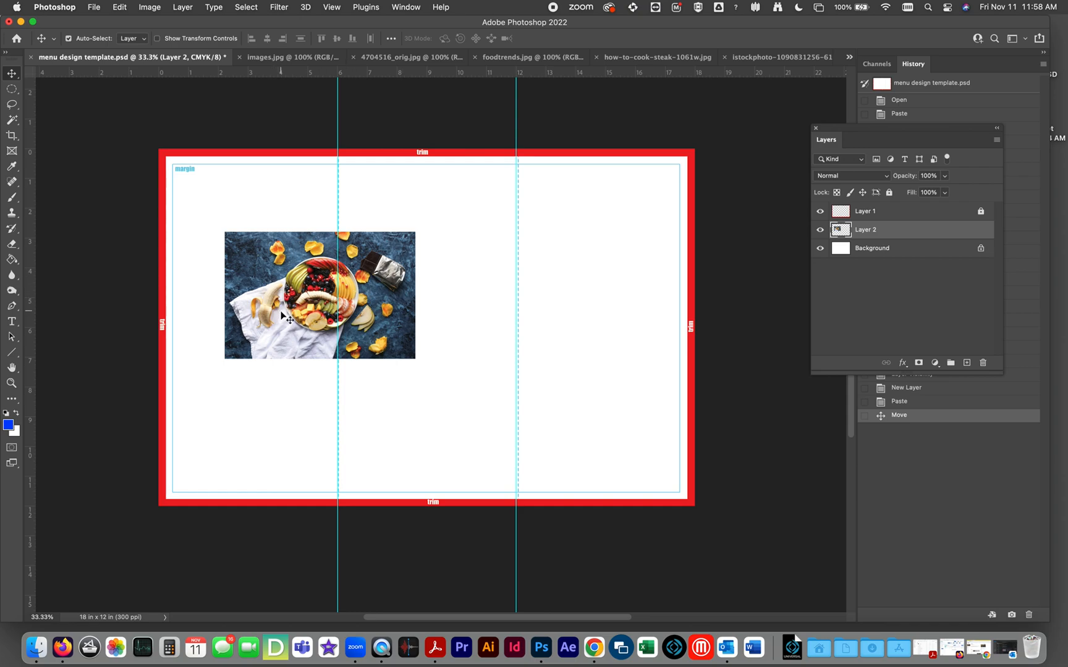
pyautogui.press('super')
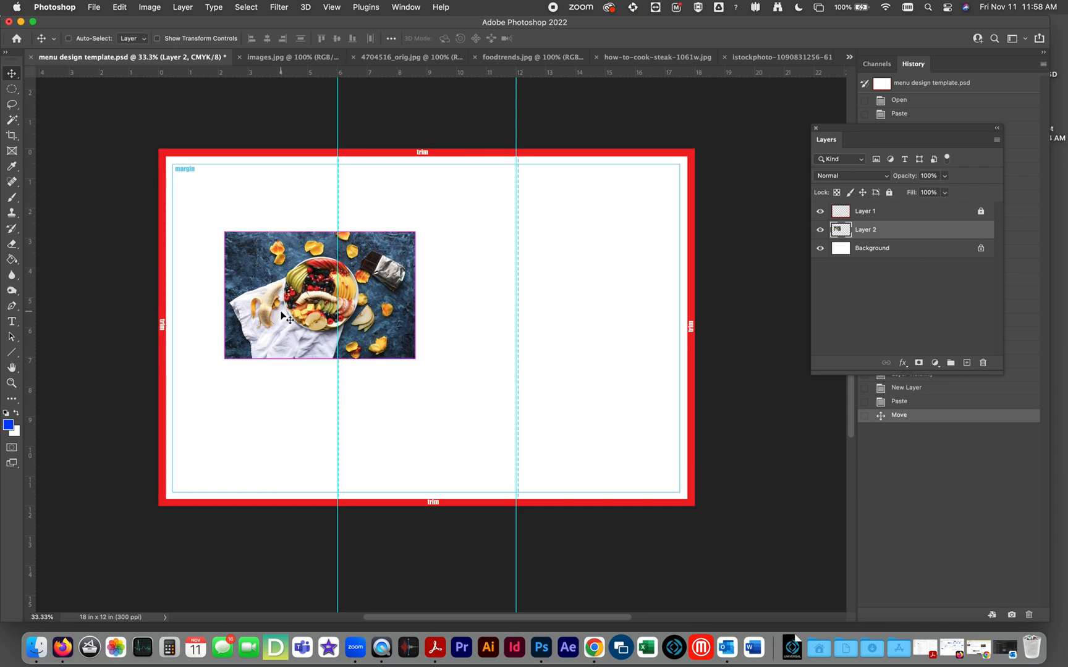
pyautogui.moveTo(281, 316); pyautogui.dragTo(218, 223)
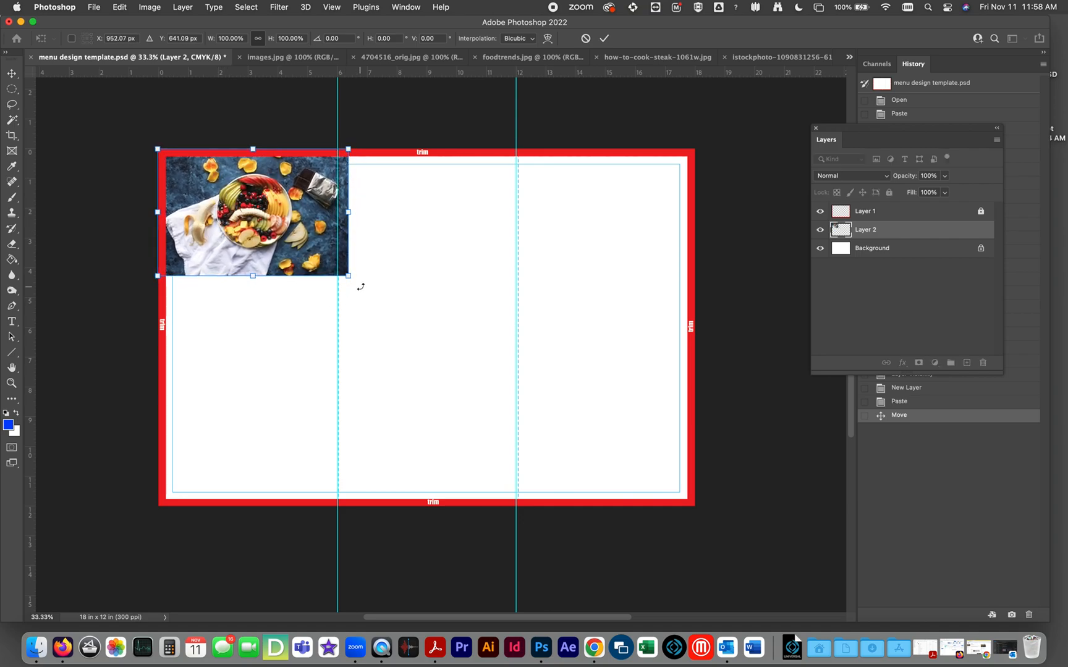
pyautogui.moveTo(349, 276); pyautogui.dragTo(708, 488)
pyautogui.press('Return')
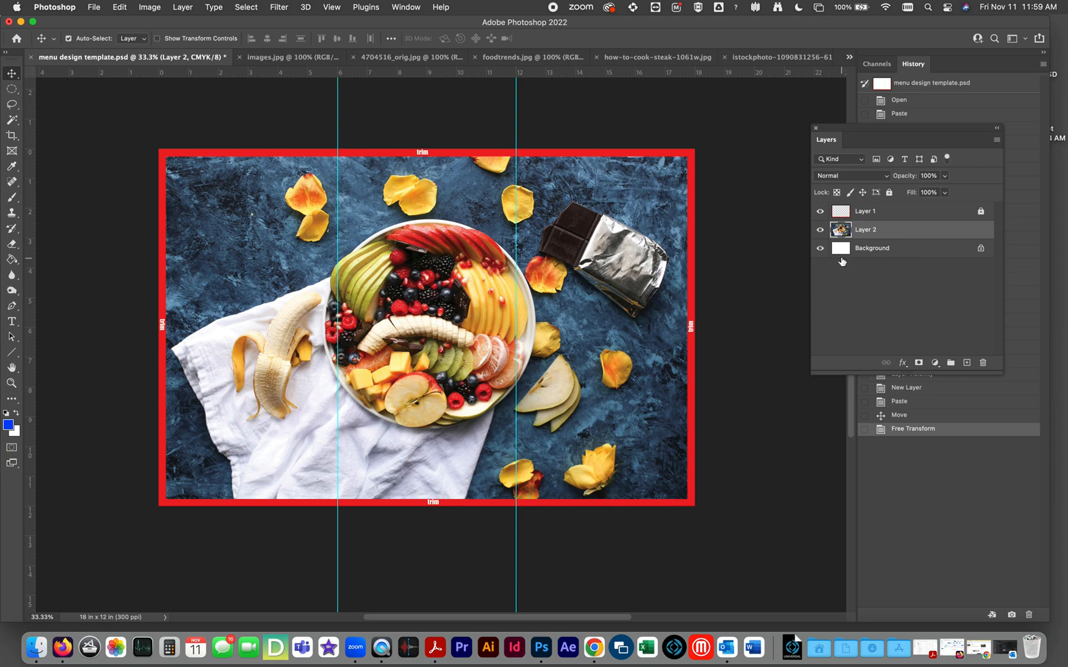
# Delete the fruit photo's layer and paste the entire hot dog picture from images.jpg into the menu template.
pyautogui.moveTo(856, 232); pyautogui.dragTo(982, 362)
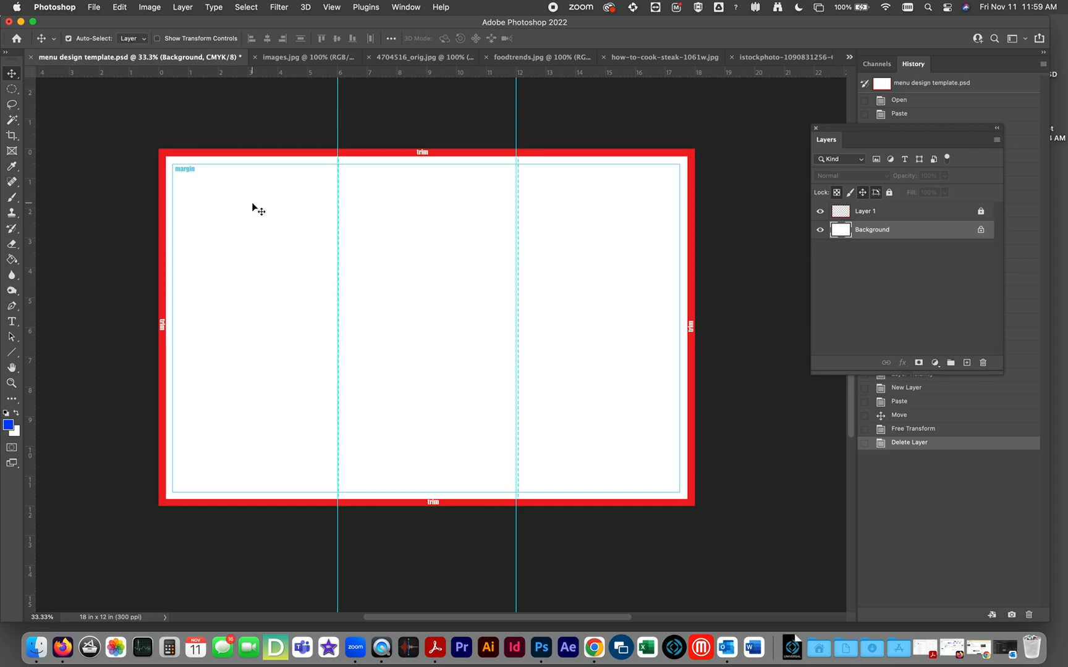
pyautogui.click(302, 58)
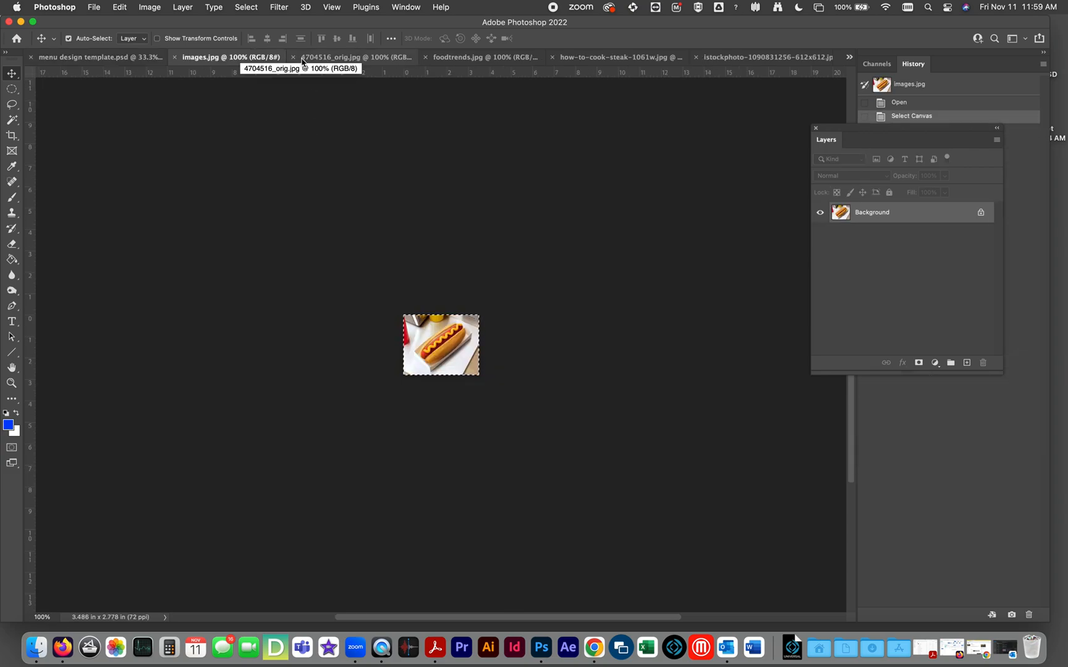
pyautogui.press('super+d')
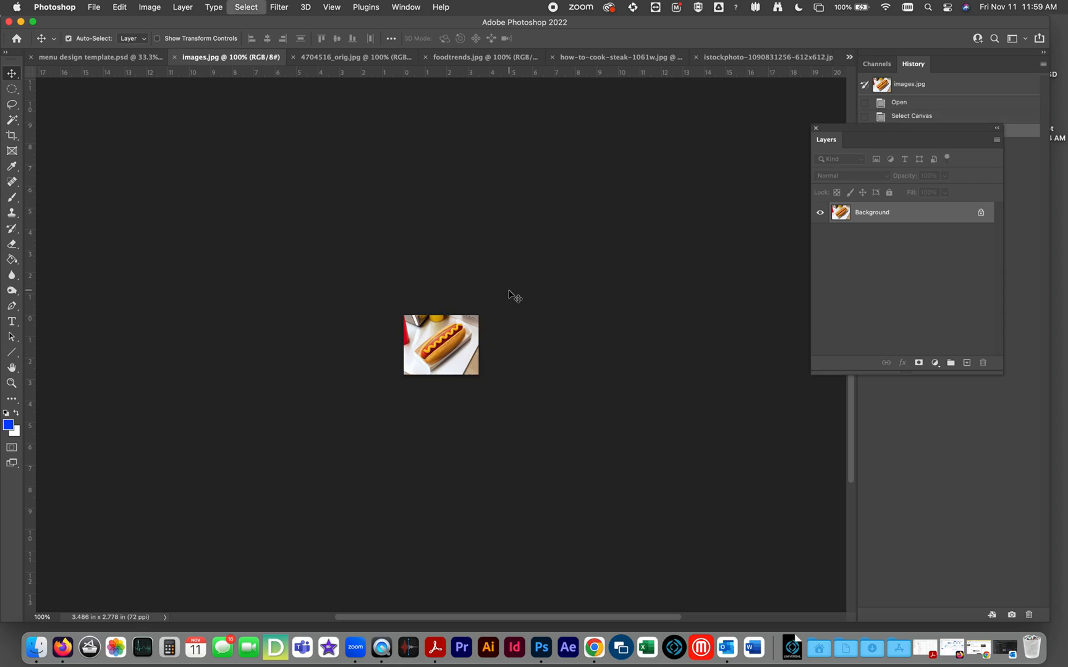
pyautogui.press('super+a')
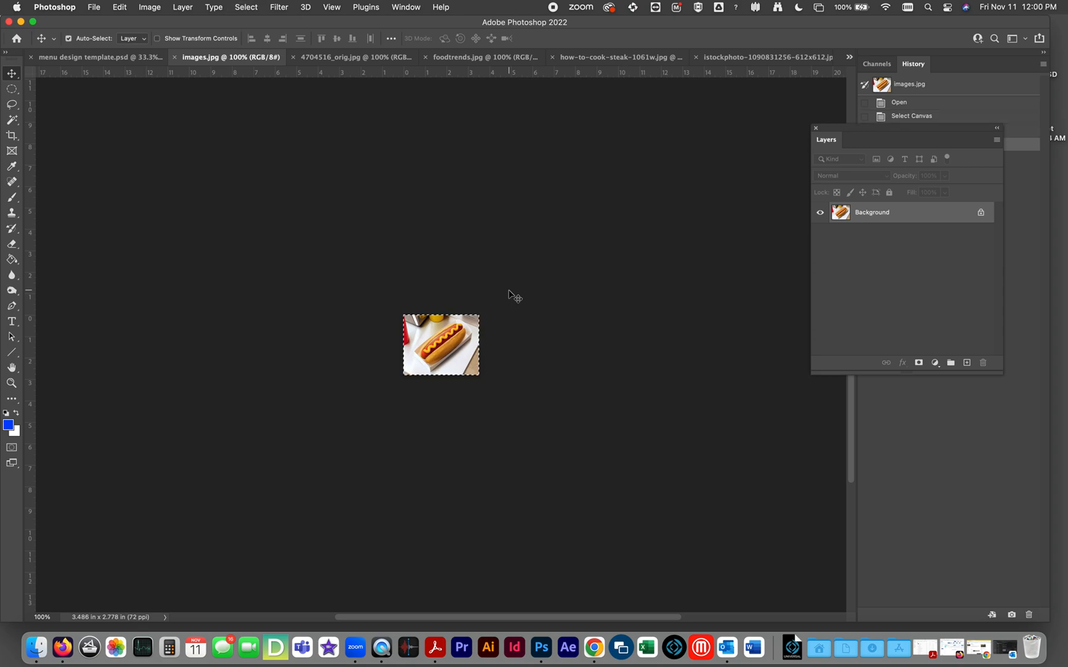
pyautogui.press('super+c')
pyautogui.click(66, 57)
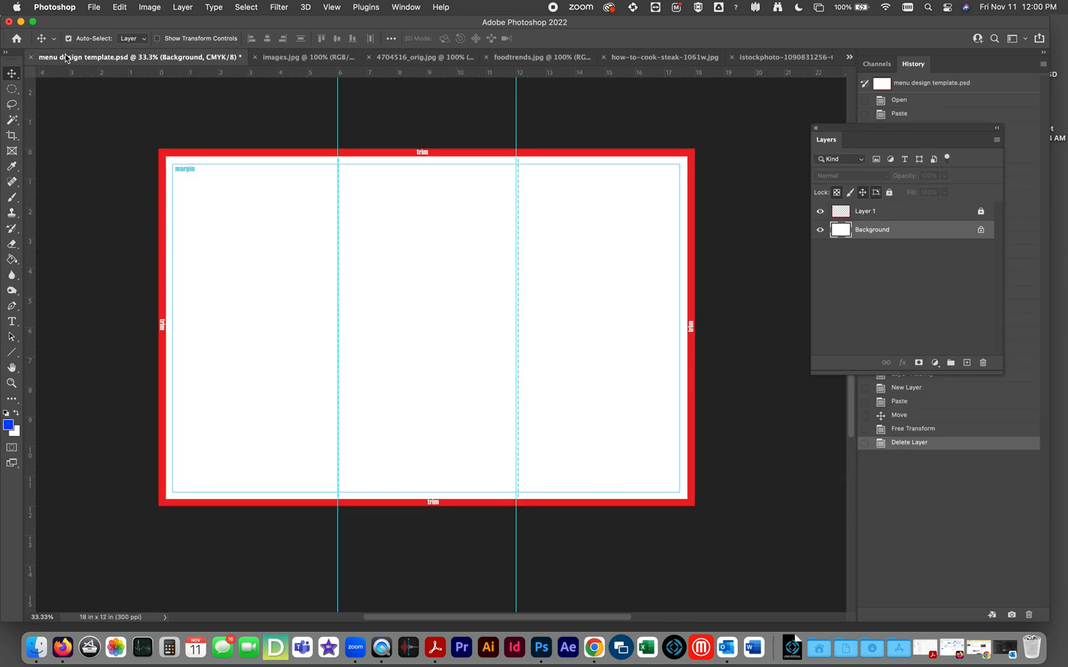
pyautogui.press('super+v')
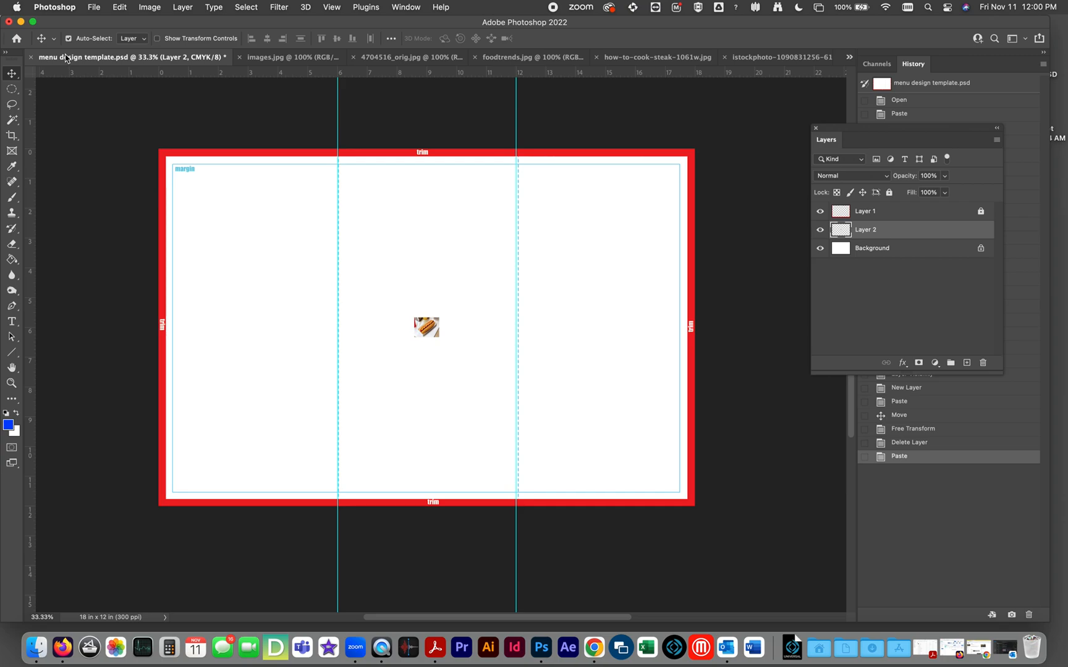
# Enlarge the pasted hot dog picture with Free Transform to about 9.5 in wide, undoing the first stretched attempt.
pyautogui.press('super+t')
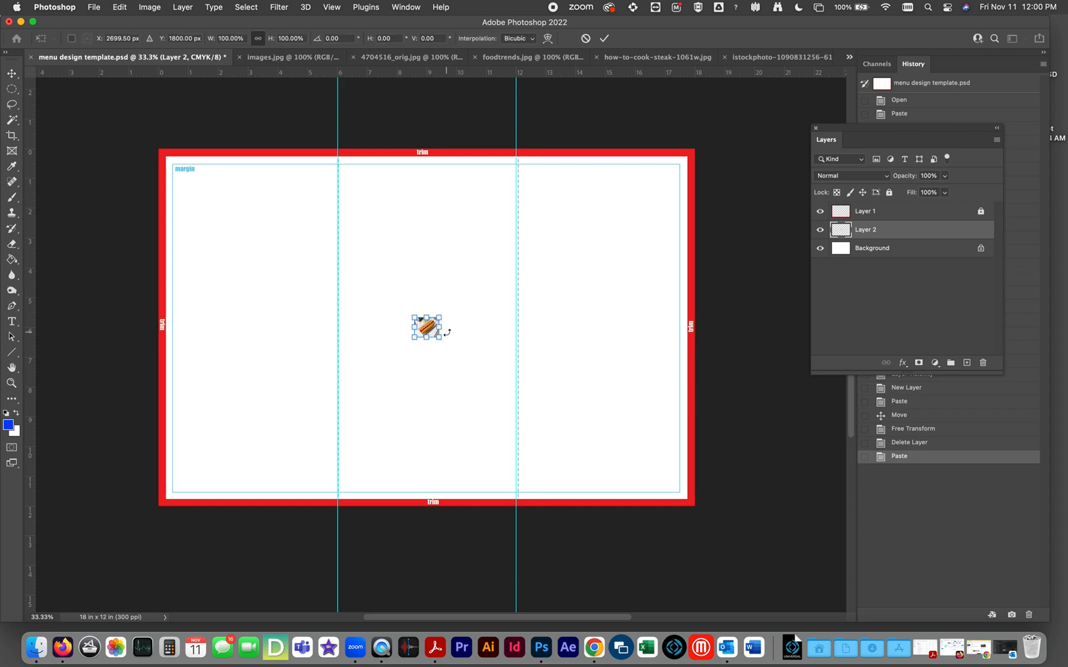
pyautogui.moveTo(441, 317); pyautogui.dragTo(639, 201)
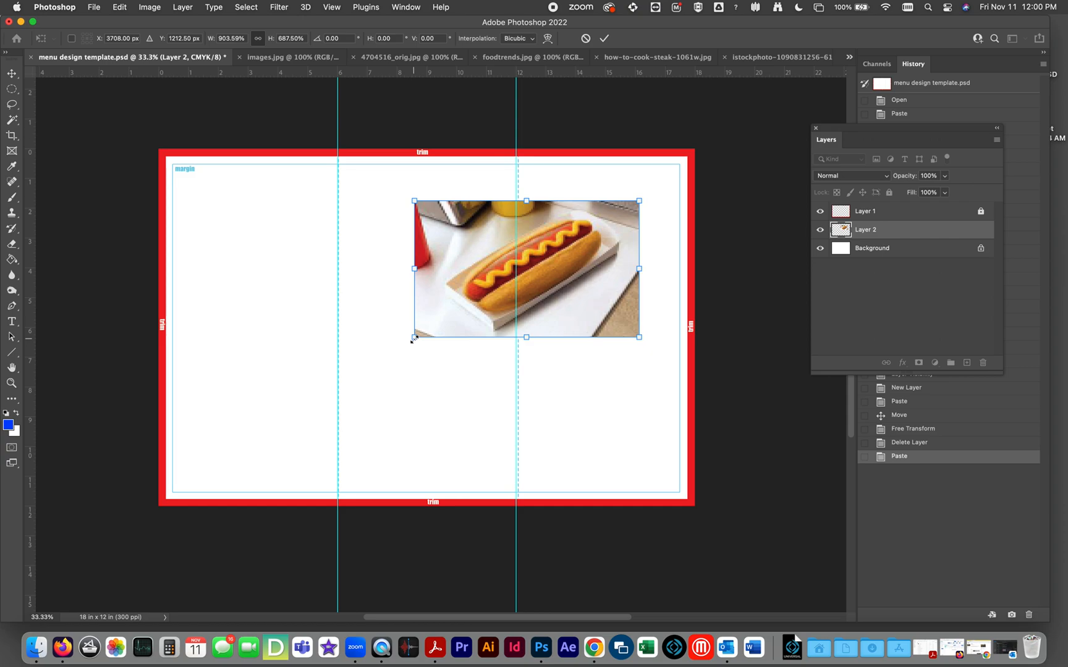
pyautogui.press('super+z')
pyautogui.moveTo(439, 317); pyautogui.dragTo(615, 178)
pyautogui.moveTo(412, 338); pyautogui.dragTo(332, 403)
pyautogui.doubleClick(450, 320)
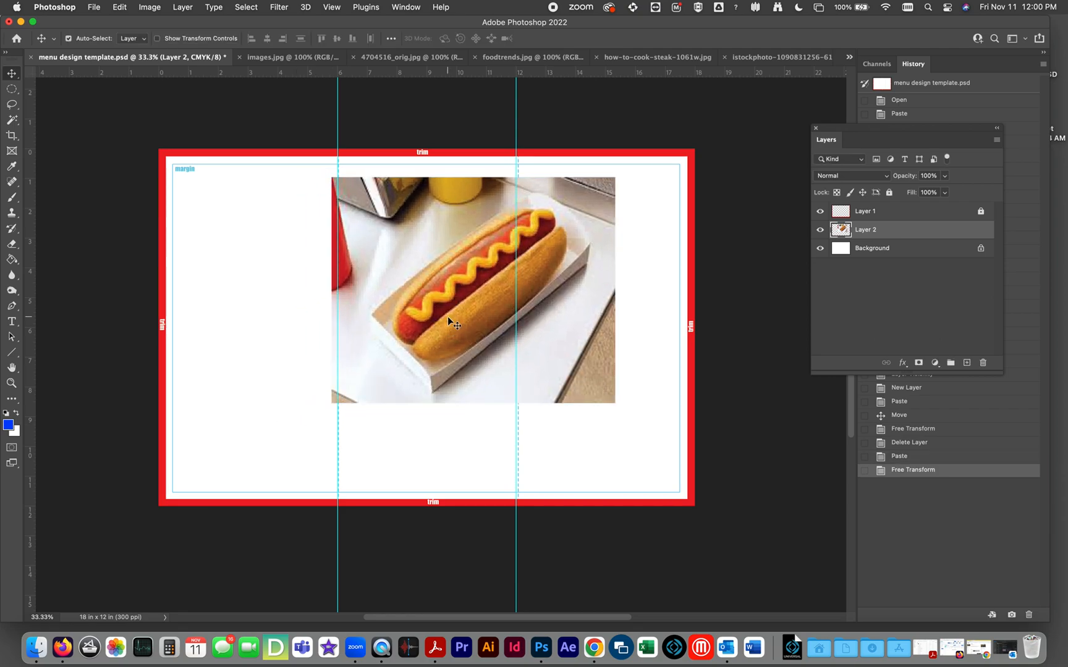
# Examine the image quality of the enlarged hot dog picture up close.
pyautogui.press('z')
pyautogui.click(472, 302)
pyautogui.click(473, 281)
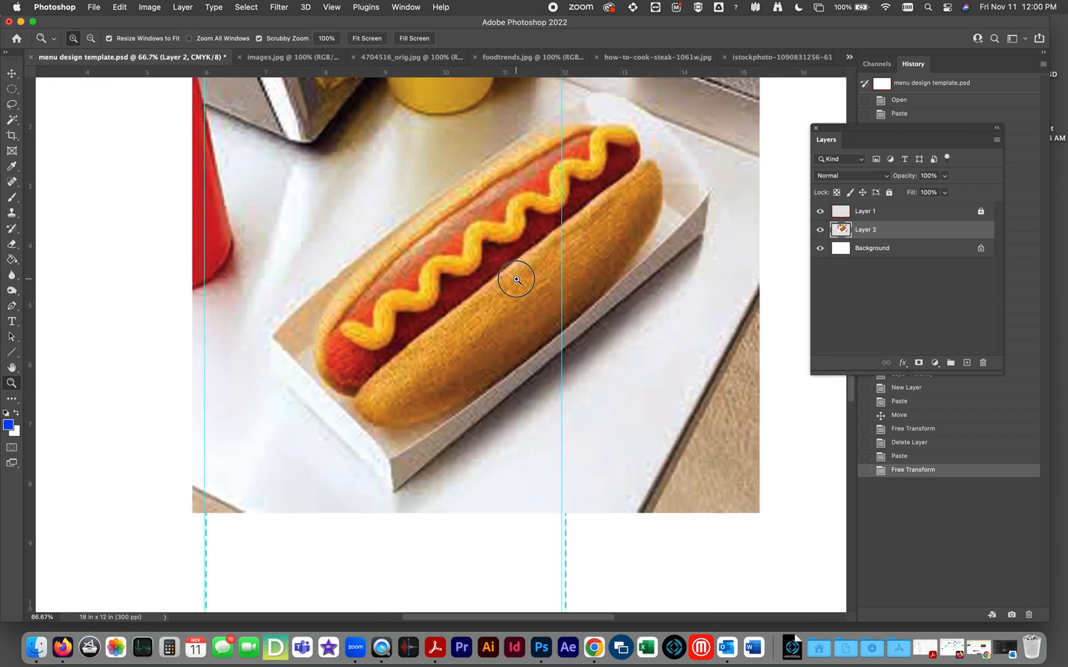
# Inspect the hot dog's mustard and bun at up to 300% magnification, and return to a full-page view.
pyautogui.click(517, 280)
pyautogui.click(484, 220)
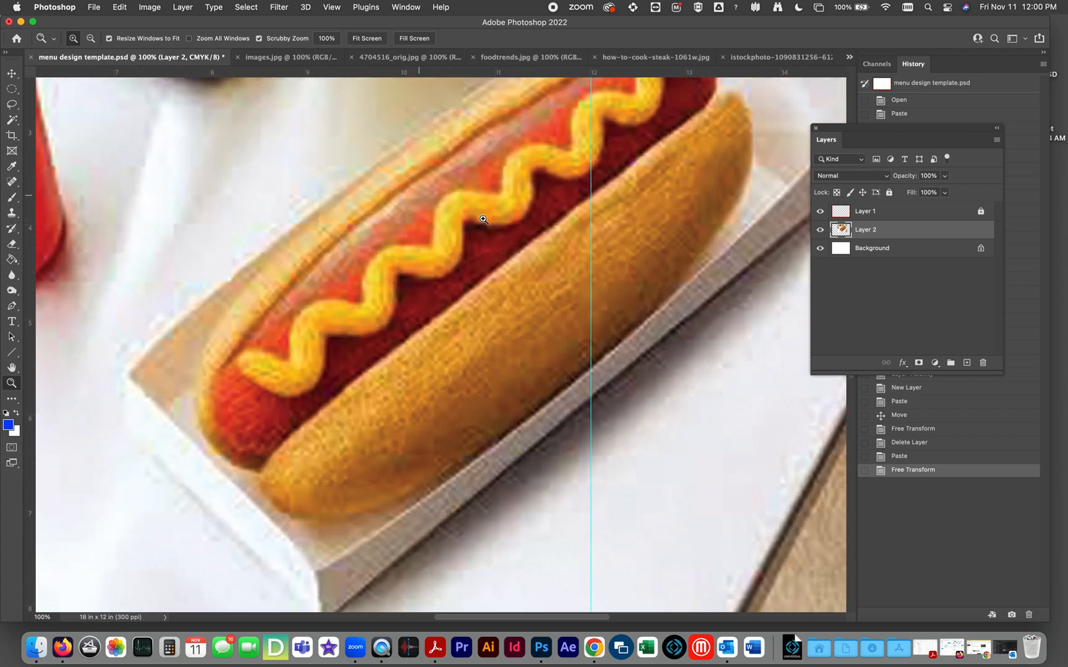
pyautogui.click(476, 229)
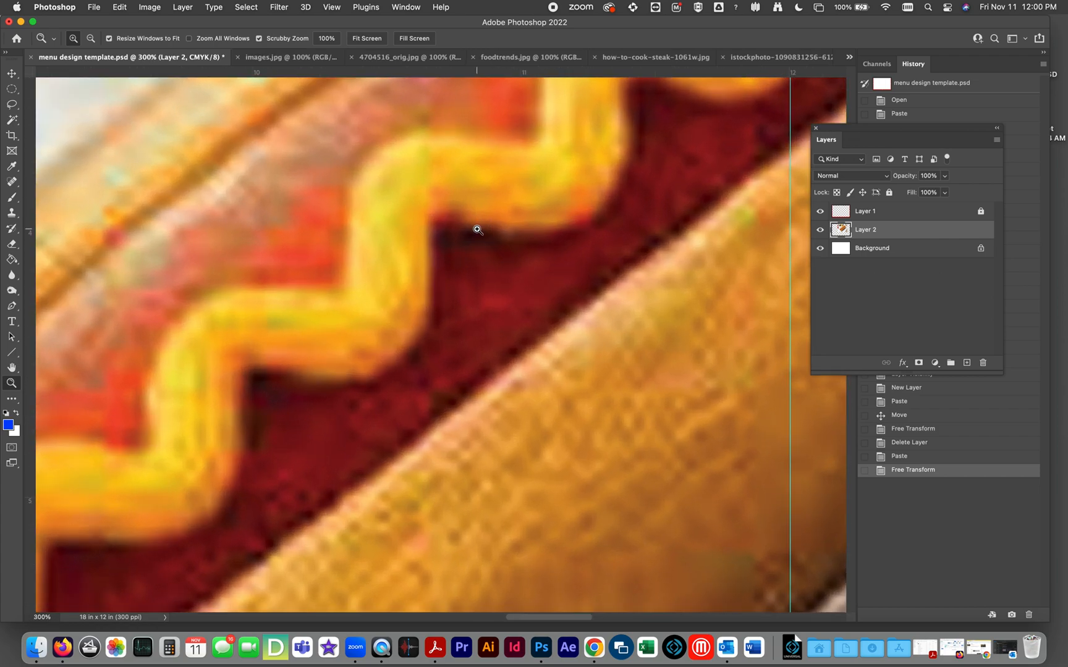
pyautogui.keyDown('alt'); pyautogui.click(476, 231); pyautogui.keyUp('alt')
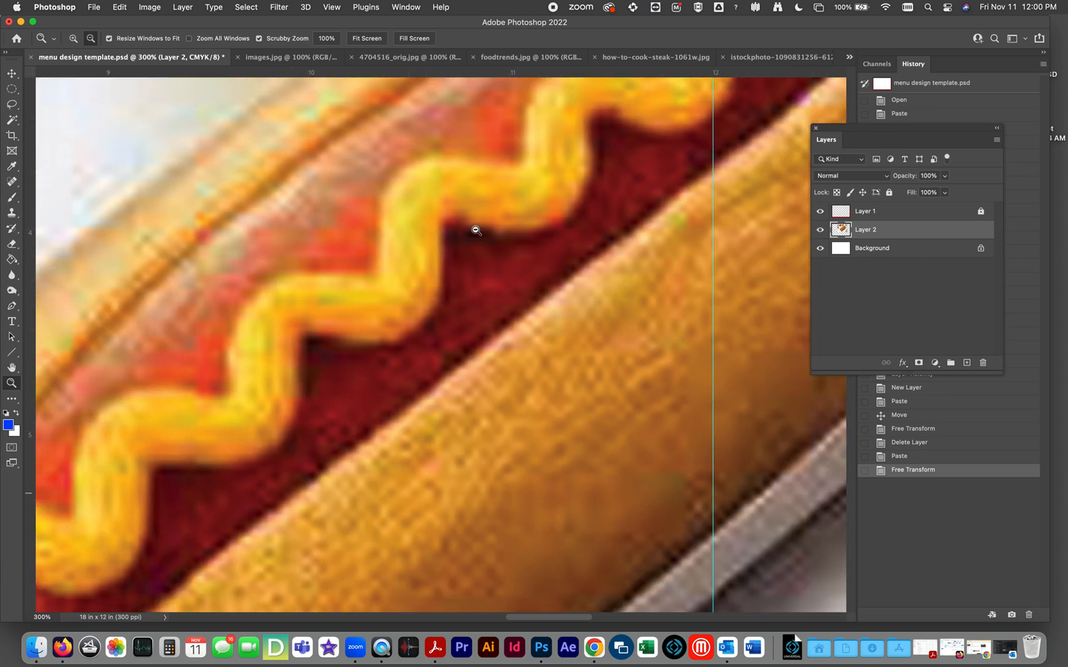
pyautogui.keyDown('alt'); pyautogui.click(475, 231); pyautogui.keyUp('alt')
pyautogui.keyDown('alt'); pyautogui.click(475, 231); pyautogui.keyUp('alt')
pyautogui.keyDown('alt'); pyautogui.click(475, 230); pyautogui.keyUp('alt')
pyautogui.keyDown('alt'); pyautogui.click(475, 230); pyautogui.keyUp('alt')
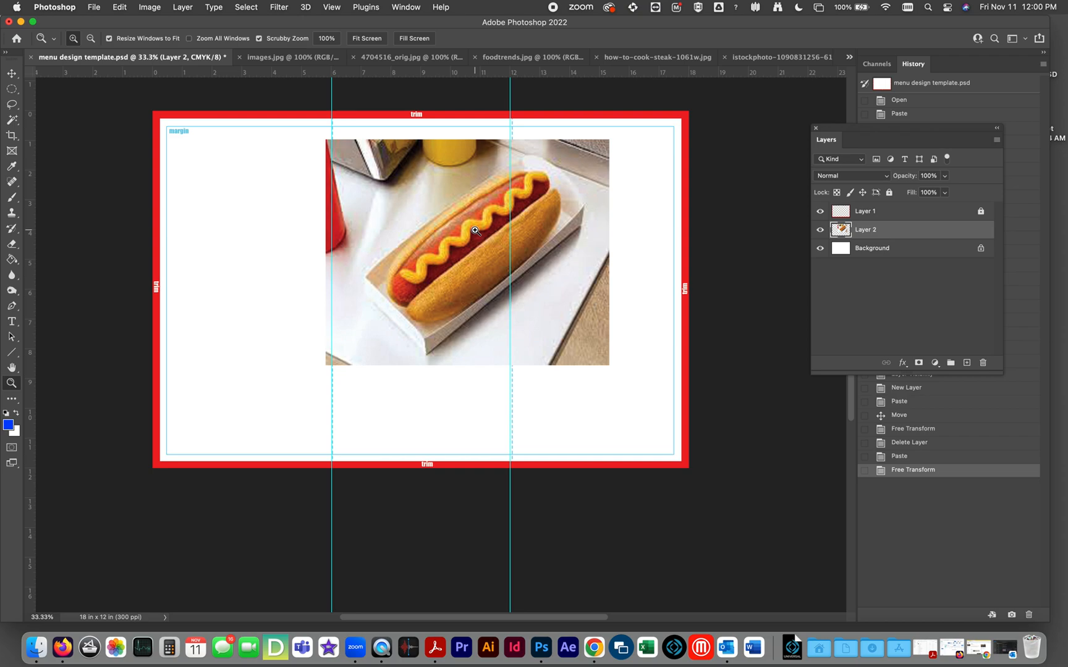
# Delete the hot dog picture's layer from the menu template and close images.jpg.
pyautogui.moveTo(876, 238); pyautogui.dragTo(984, 363)
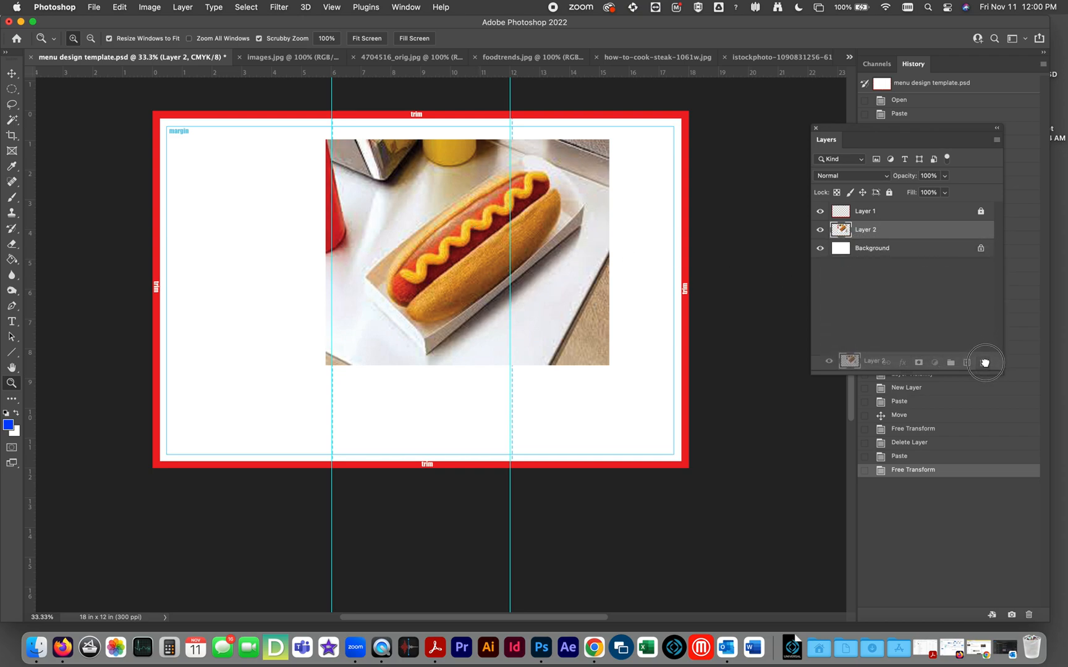
pyautogui.moveTo(984, 362); pyautogui.dragTo(985, 363)
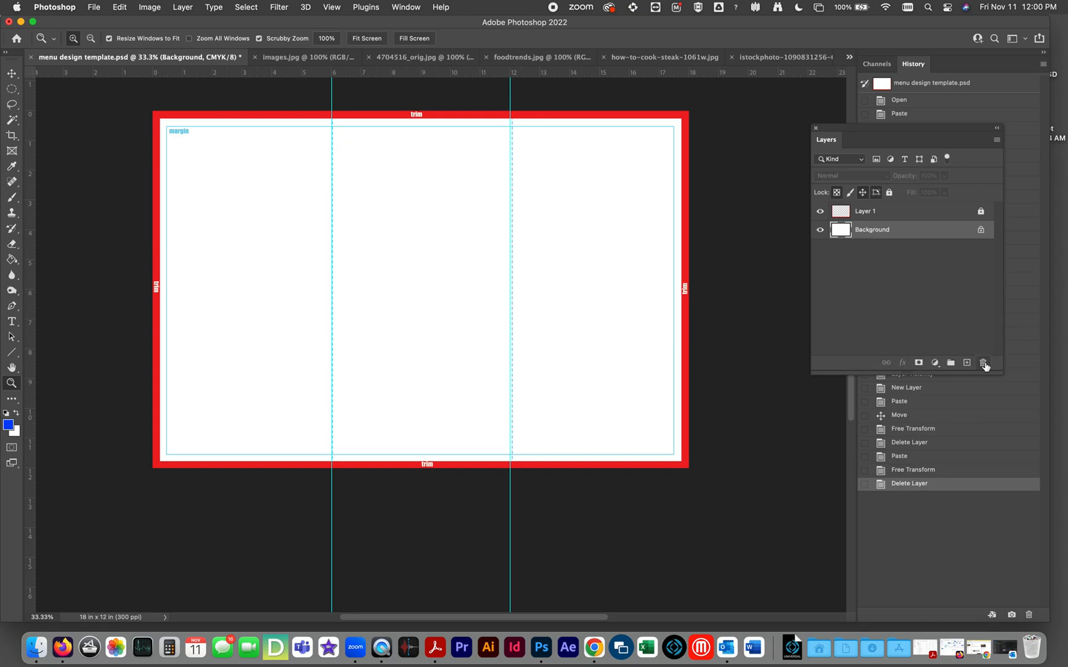
pyautogui.click(299, 62)
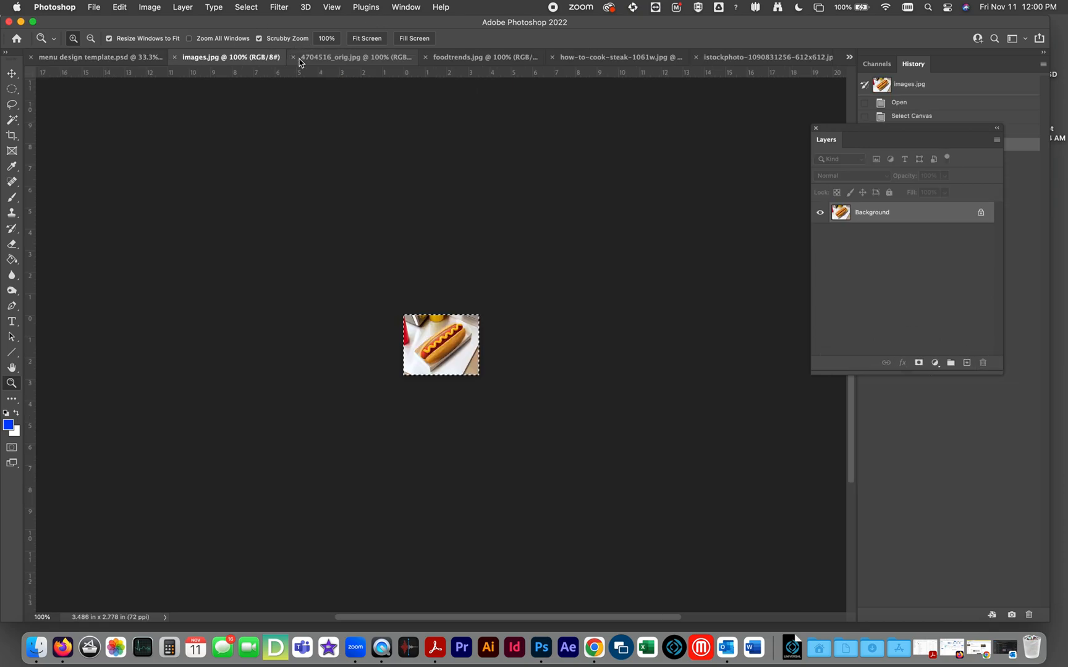
pyautogui.click(176, 59)
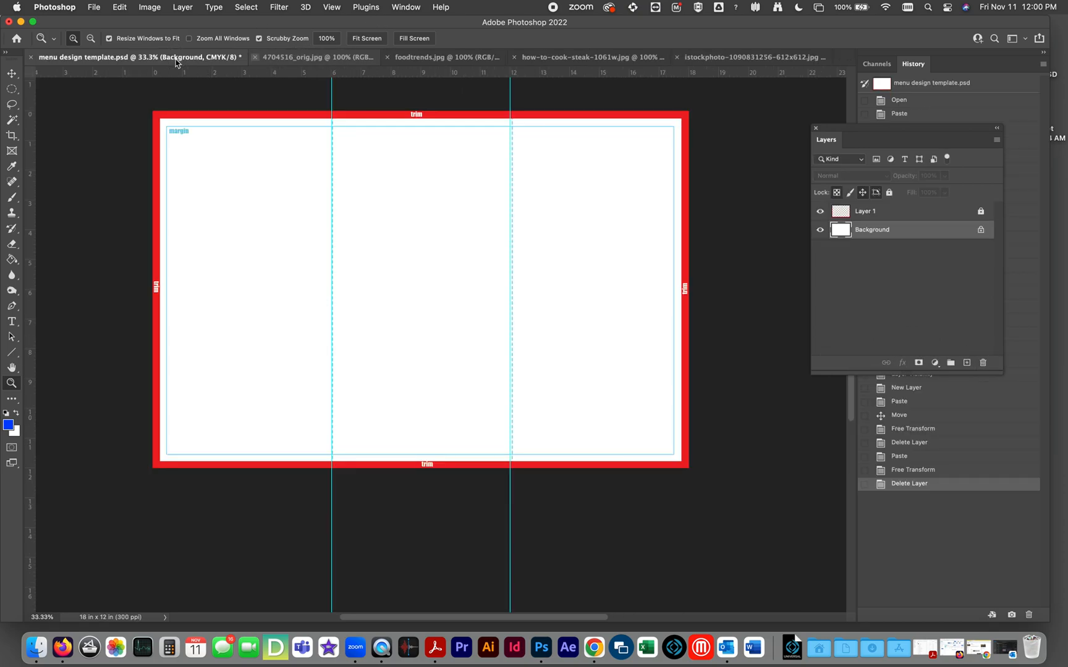
# Copy the entire cow-face sandwich picture from 4704516_orig.jpg and paste it into the menu template.
pyautogui.click(301, 59)
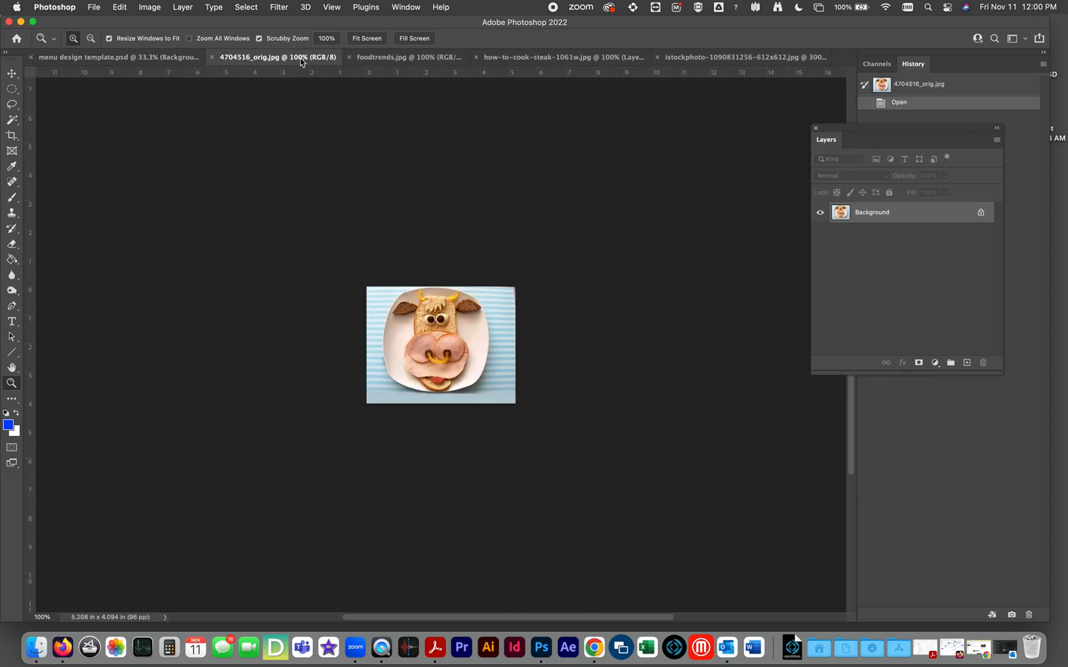
pyautogui.press('super+a')
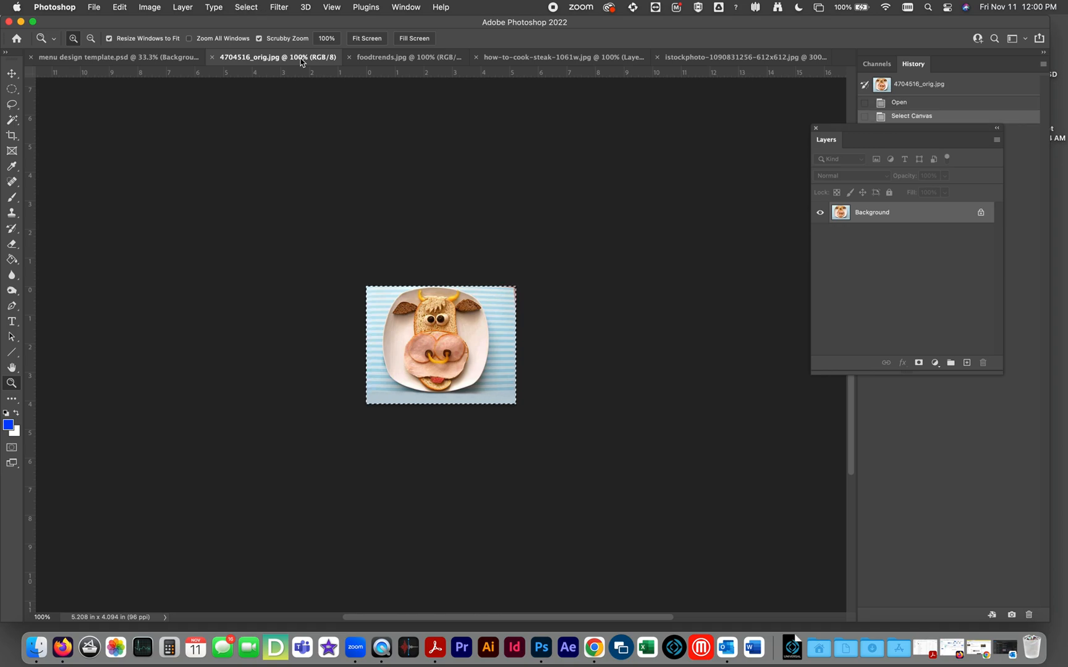
pyautogui.click(151, 59)
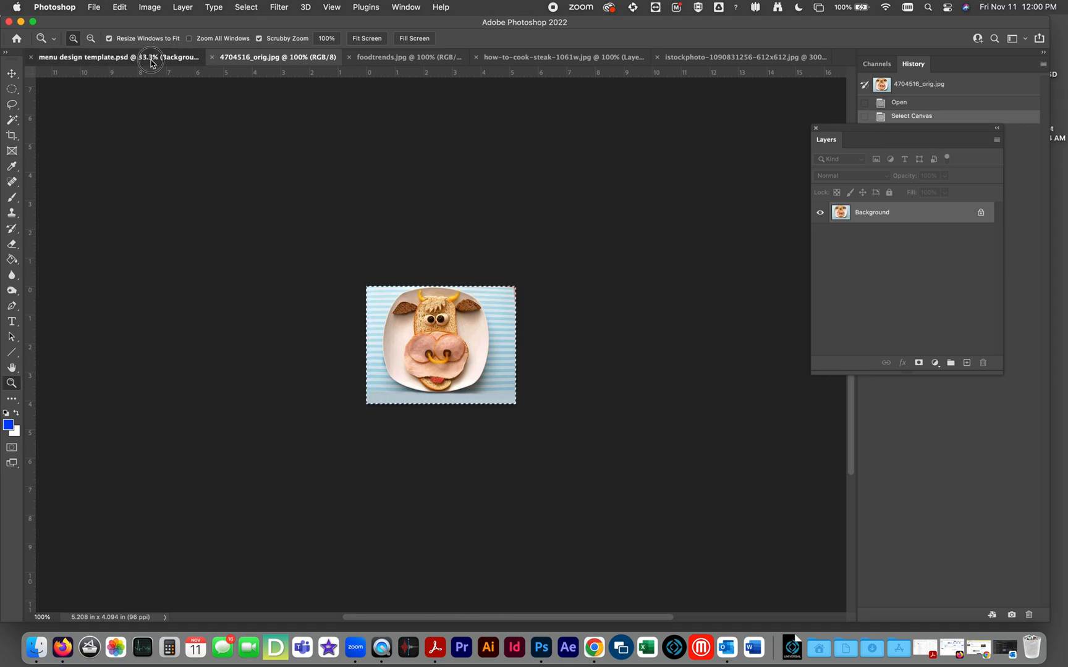
pyautogui.press('super+v')
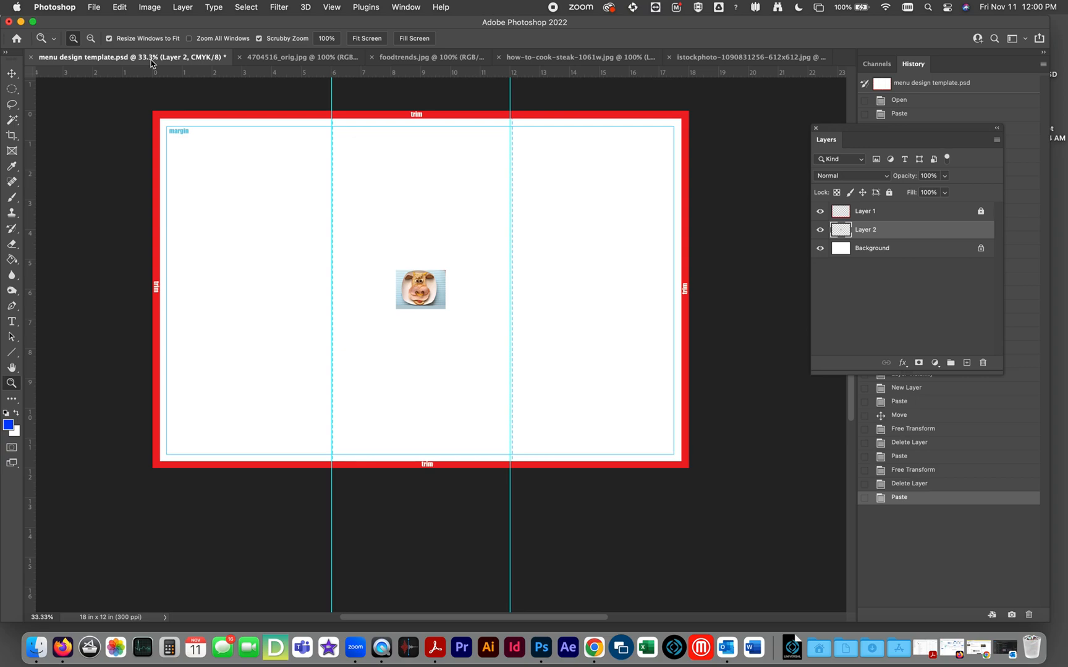
# Enlarge the pasted cow-face picture with Free Transform to about 8.8 in wide, starting at the first fold guide.
pyautogui.press('super+t')
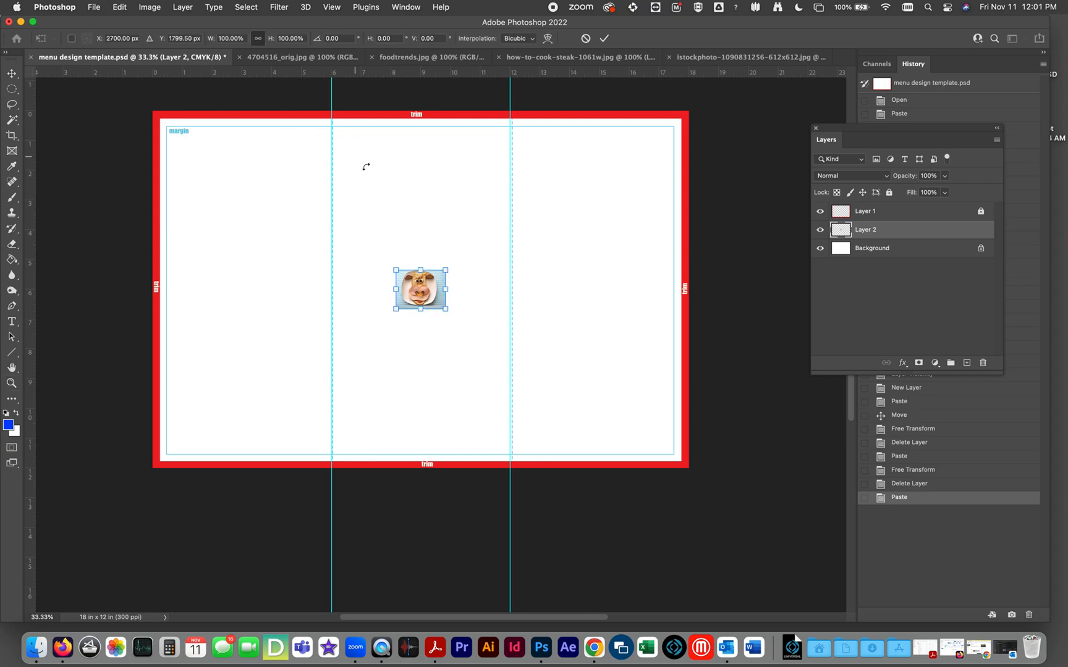
pyautogui.moveTo(445, 271); pyautogui.dragTo(594, 153)
pyautogui.moveTo(396, 309); pyautogui.dragTo(332, 359)
pyautogui.press('Return')
# Examine the enlarged cow-face picture's image quality at 100% magnification.
pyautogui.press('z')
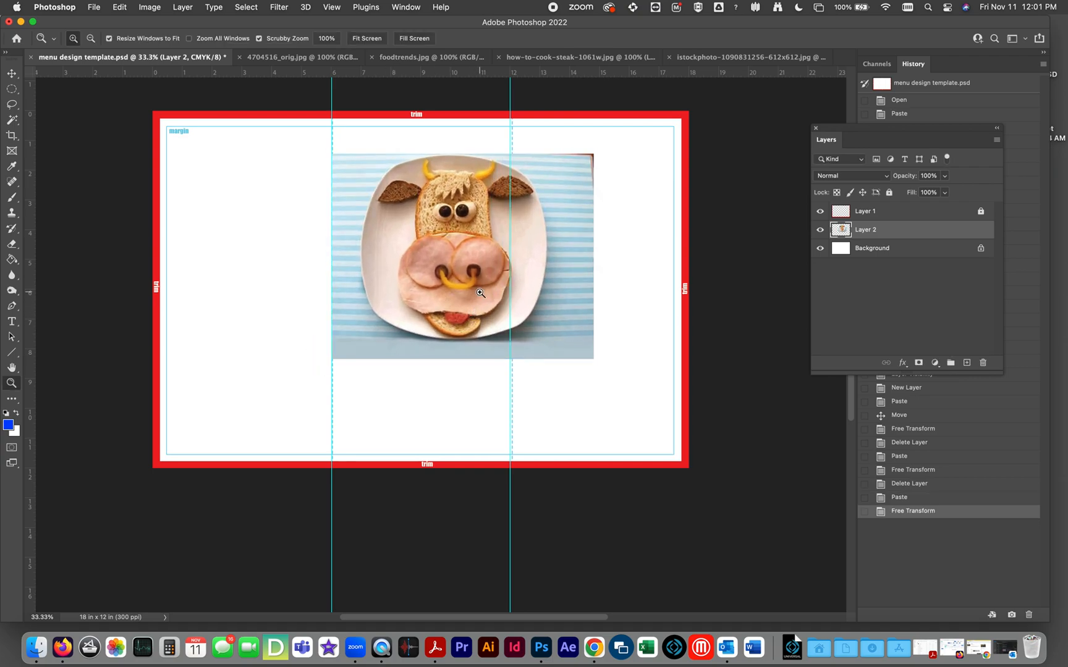
pyautogui.click(474, 272)
pyautogui.moveTo(474, 272); pyautogui.dragTo(474, 273)
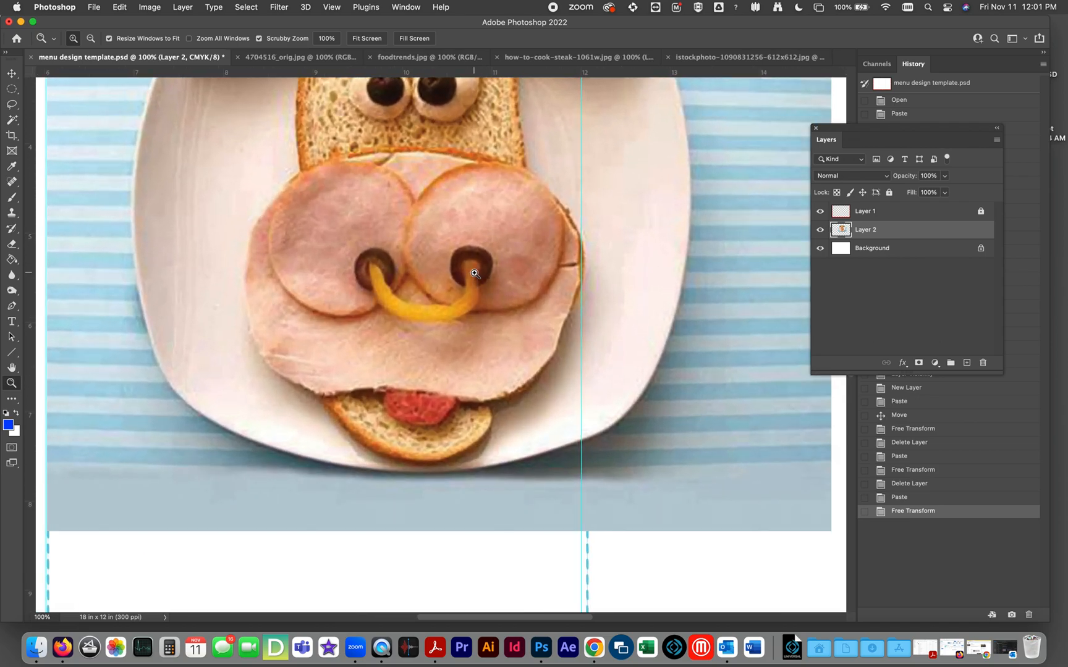
pyautogui.keyDown('alt'); pyautogui.click(474, 273); pyautogui.keyUp('alt')
pyautogui.keyDown('alt'); pyautogui.click(473, 272); pyautogui.keyUp('alt')
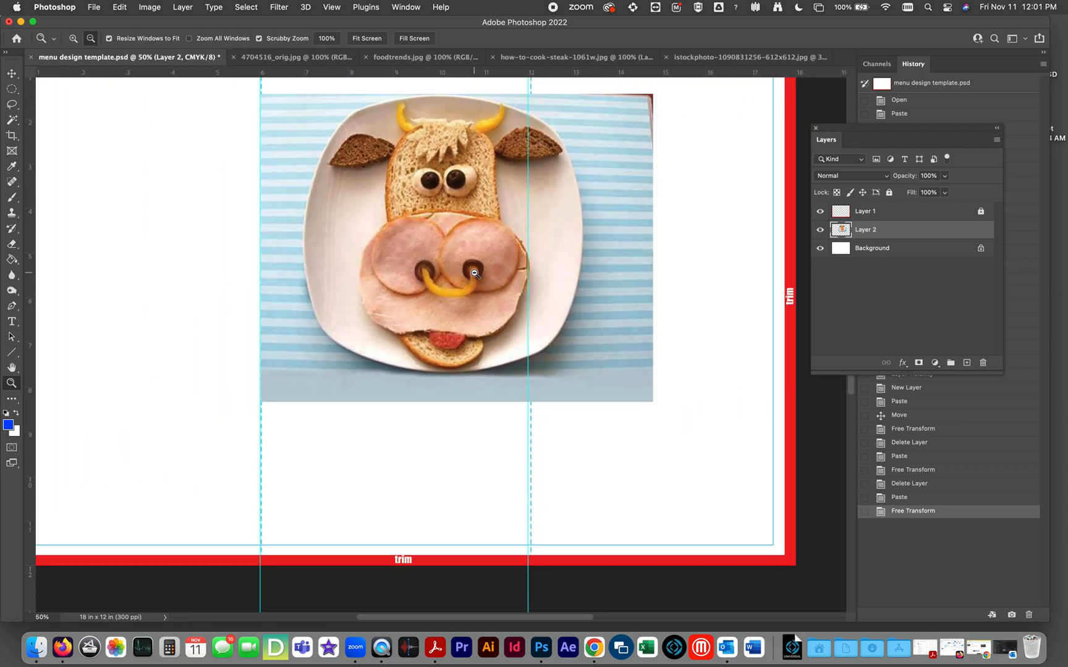
pyautogui.keyDown('alt'); pyautogui.click(474, 272); pyautogui.keyUp('alt')
# Move the cow-face picture toward the page's first panel so it straddles the first fold guide.
pyautogui.click(11, 73)
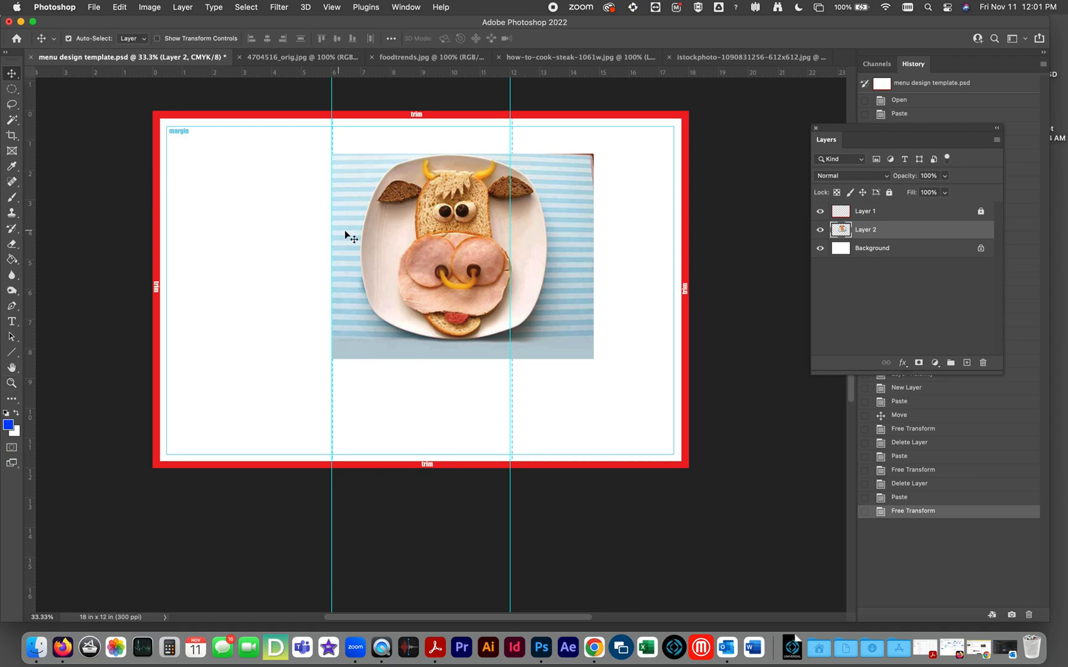
pyautogui.moveTo(426, 219); pyautogui.dragTo(301, 298)
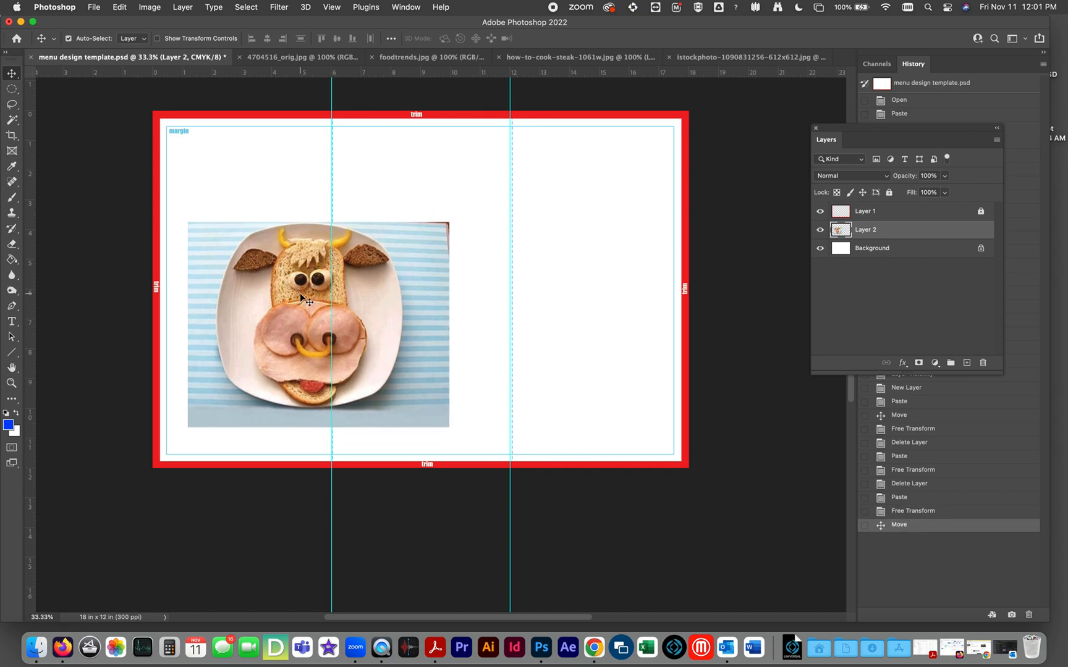
pyautogui.moveTo(270, 307); pyautogui.dragTo(286, 249)
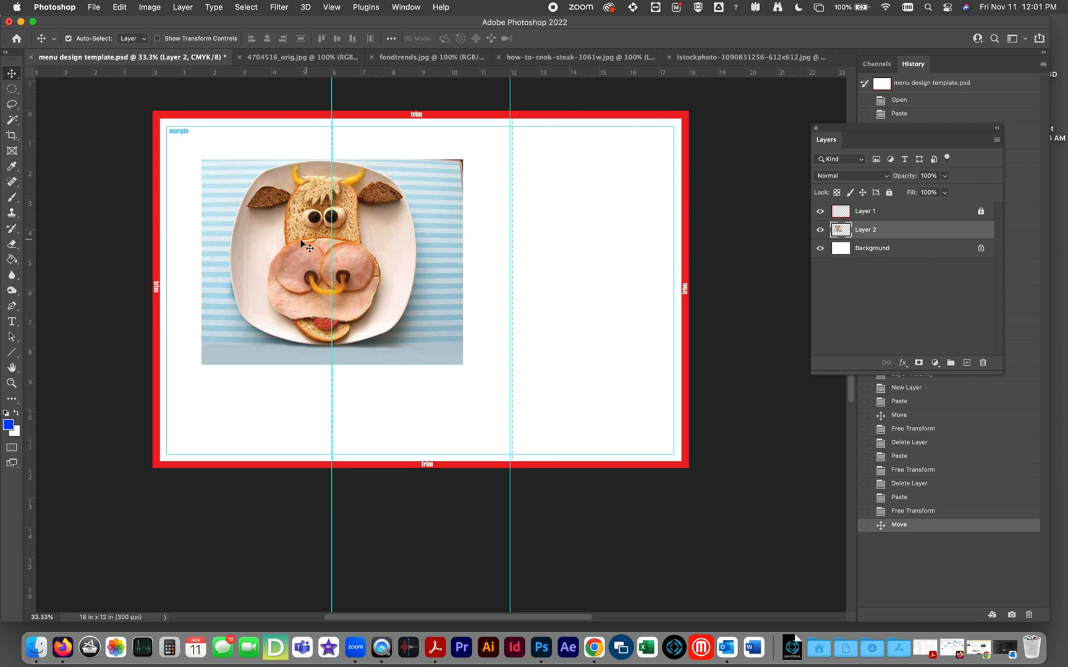
# Select the plate with a rectangular marquee and tighten the selection around its edges using Transform Selection.
pyautogui.moveTo(12, 89); pyautogui.dragTo(55, 89)
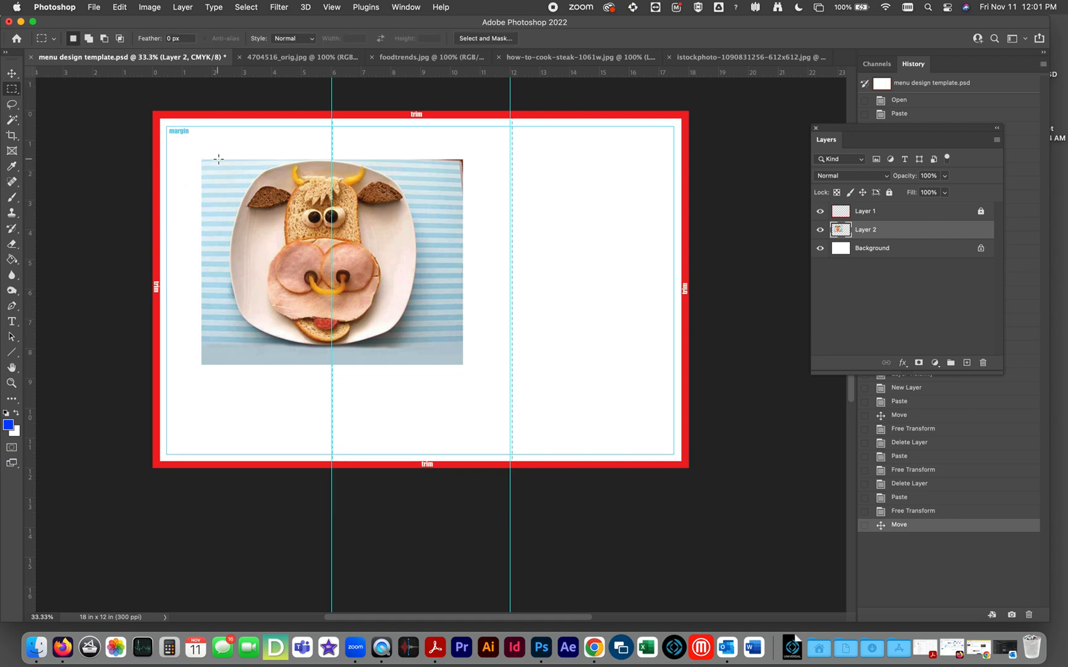
pyautogui.moveTo(220, 159); pyautogui.dragTo(422, 351)
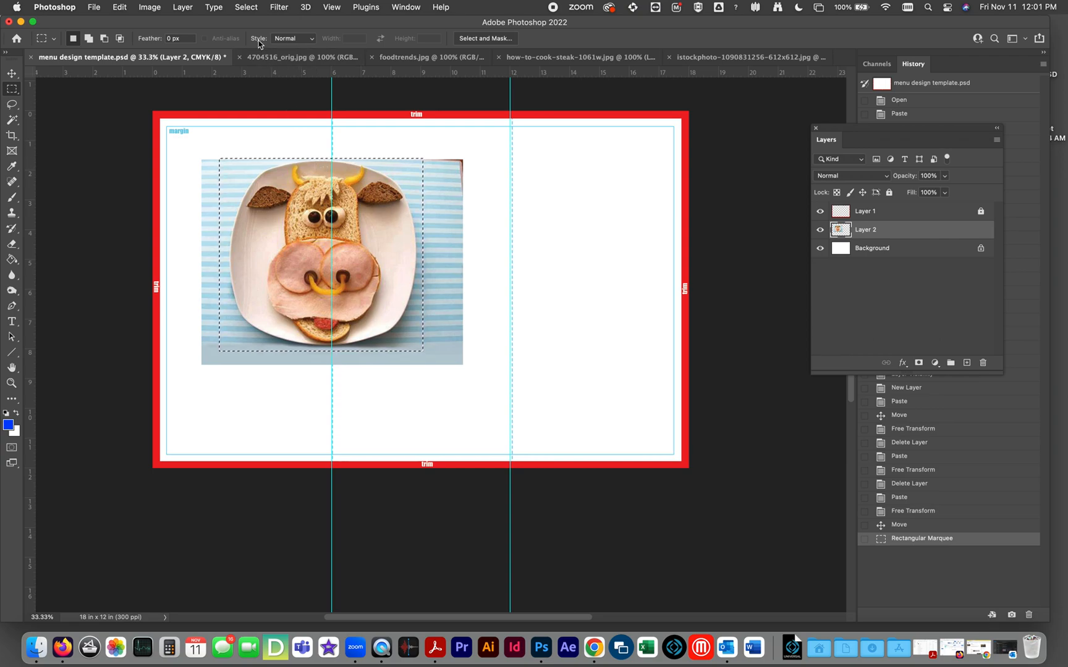
pyautogui.click(253, 7)
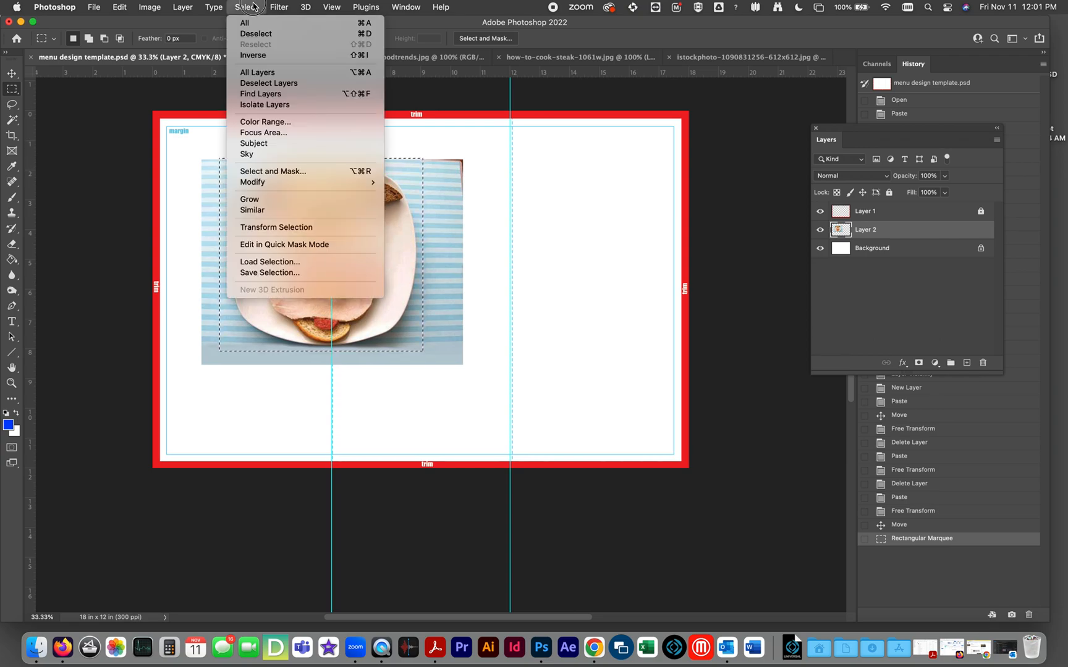
pyautogui.click(292, 228)
pyautogui.moveTo(219, 254); pyautogui.dragTo(226, 254)
pyautogui.moveTo(422, 255); pyautogui.dragTo(422, 258)
pyautogui.moveTo(324, 348); pyautogui.dragTo(323, 349)
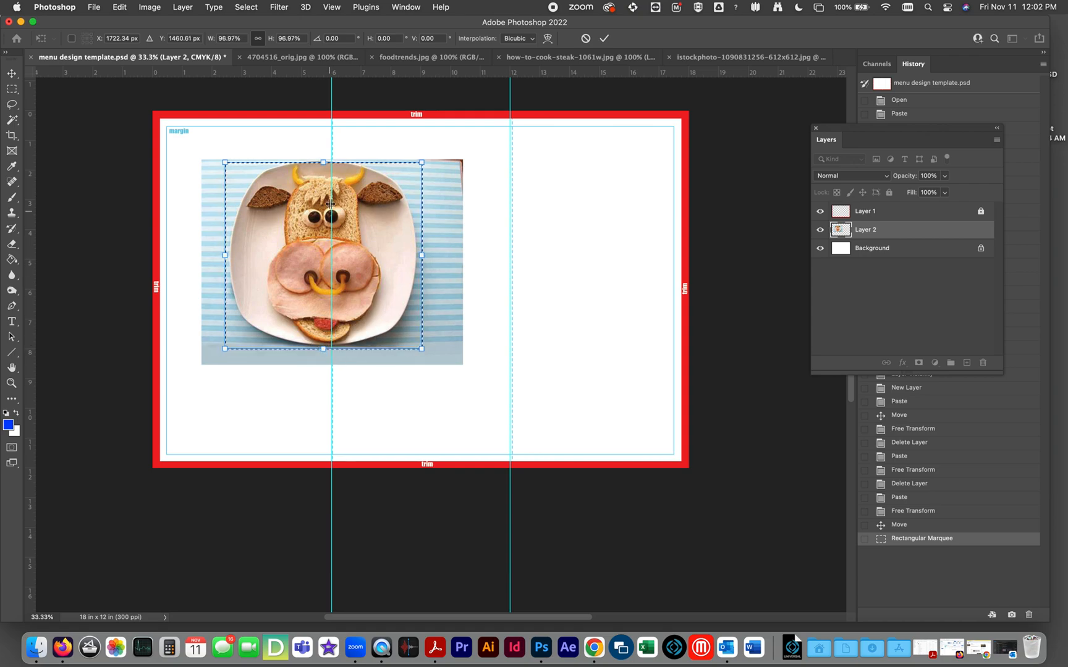
pyautogui.moveTo(324, 163); pyautogui.dragTo(322, 160)
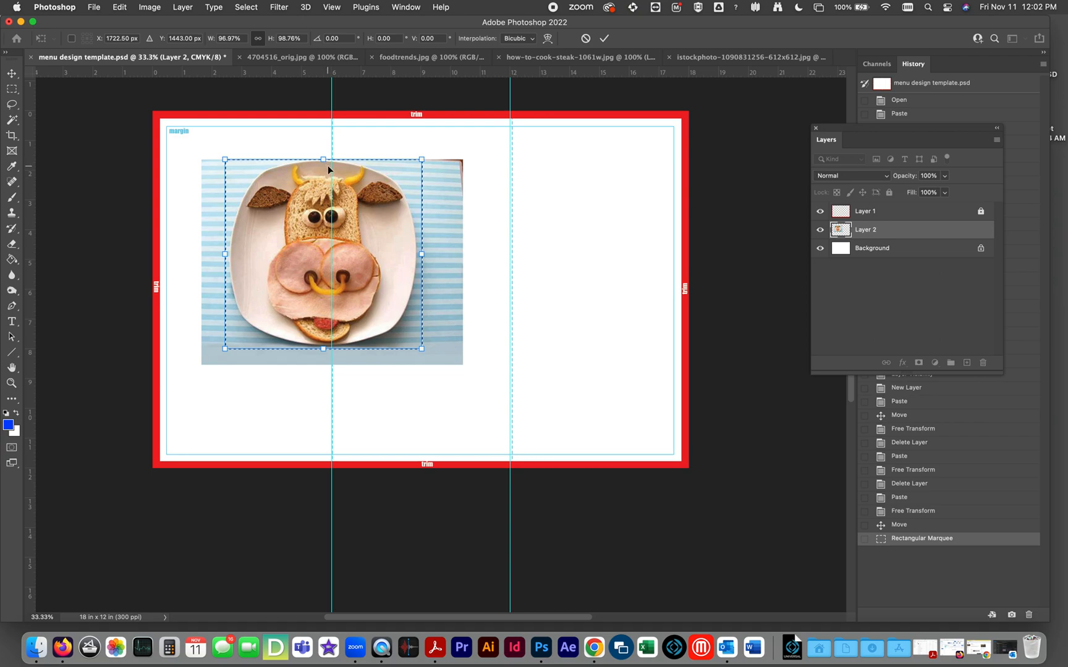
pyautogui.press('Return')
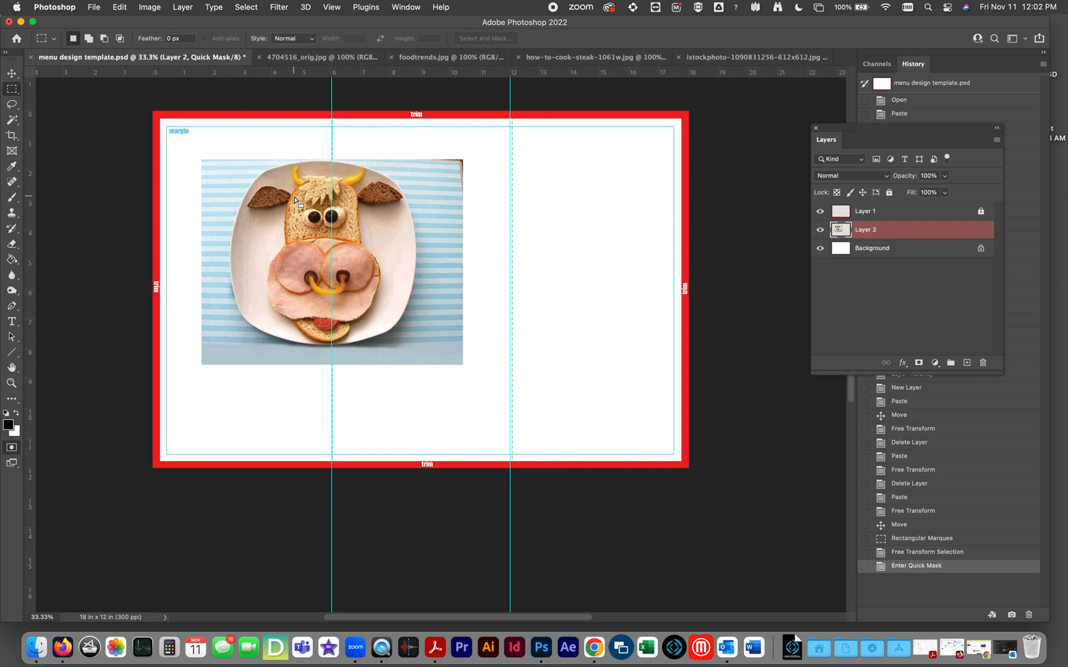
# Check which area is selected around the plate by switching Quick Mask on and off several times.
pyautogui.press('q')
pyautogui.press('q')
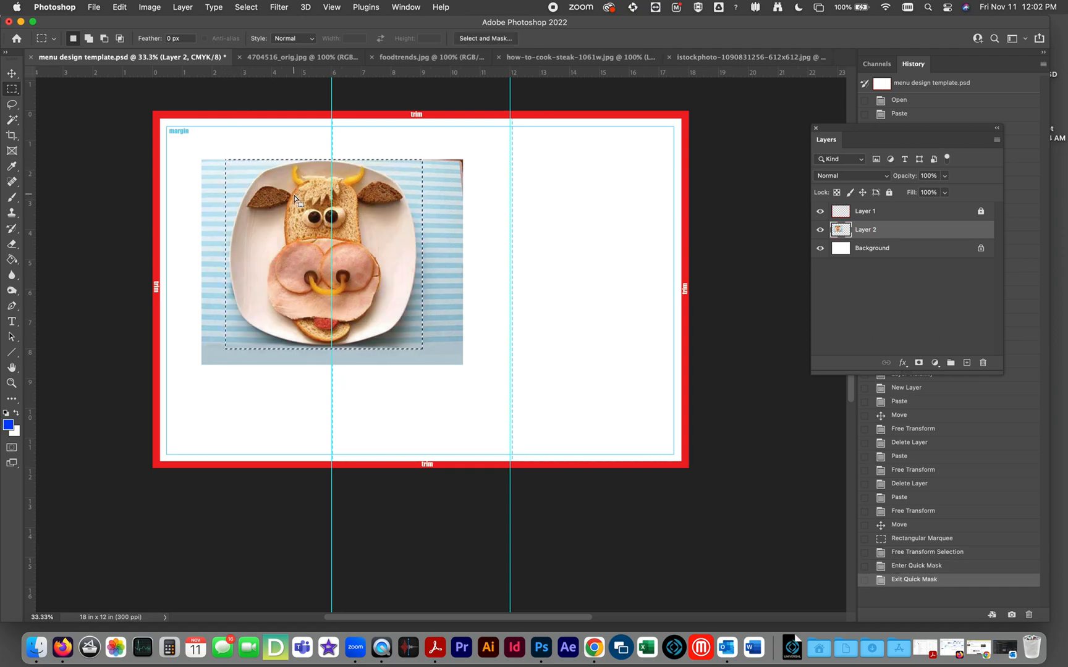
pyautogui.press('q')
pyautogui.press('q')
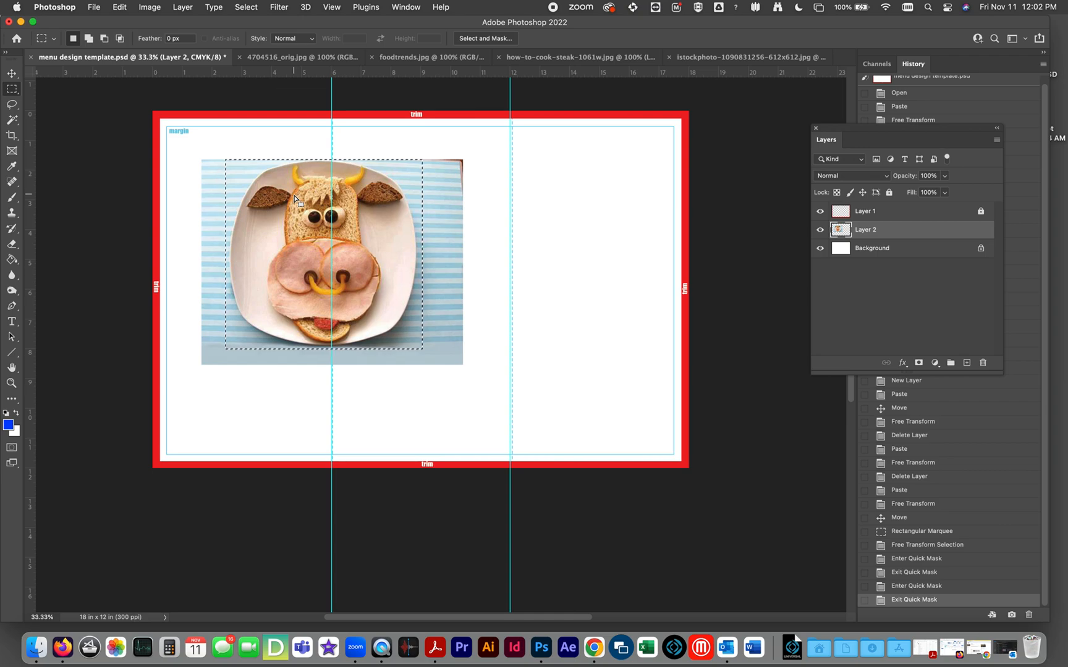
pyautogui.press('q')
pyautogui.press('q')
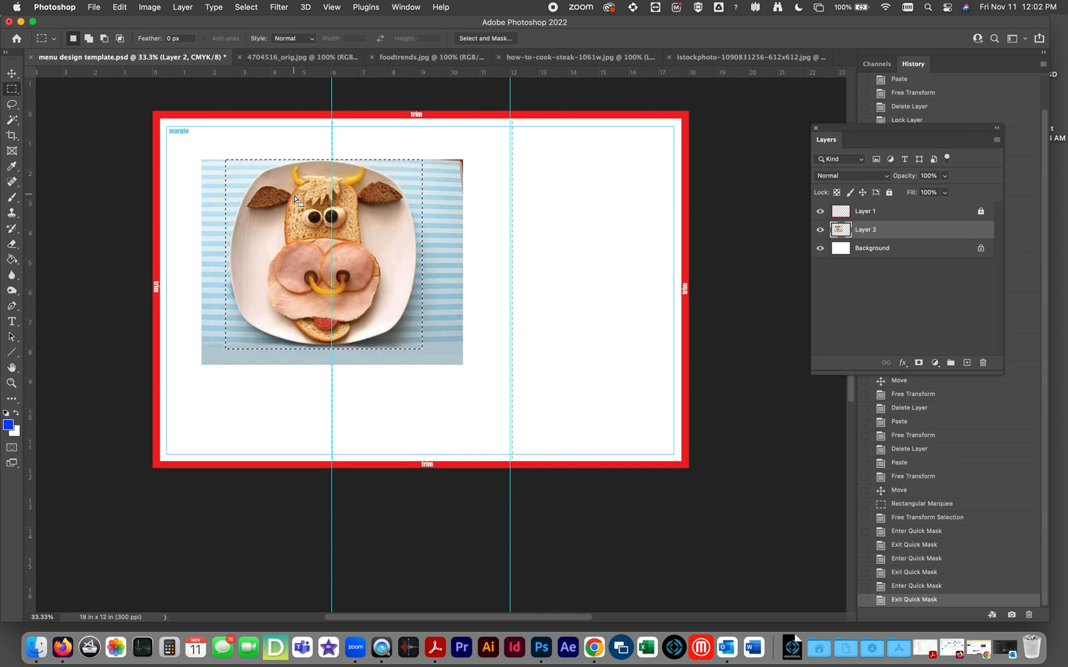
pyautogui.press('q')
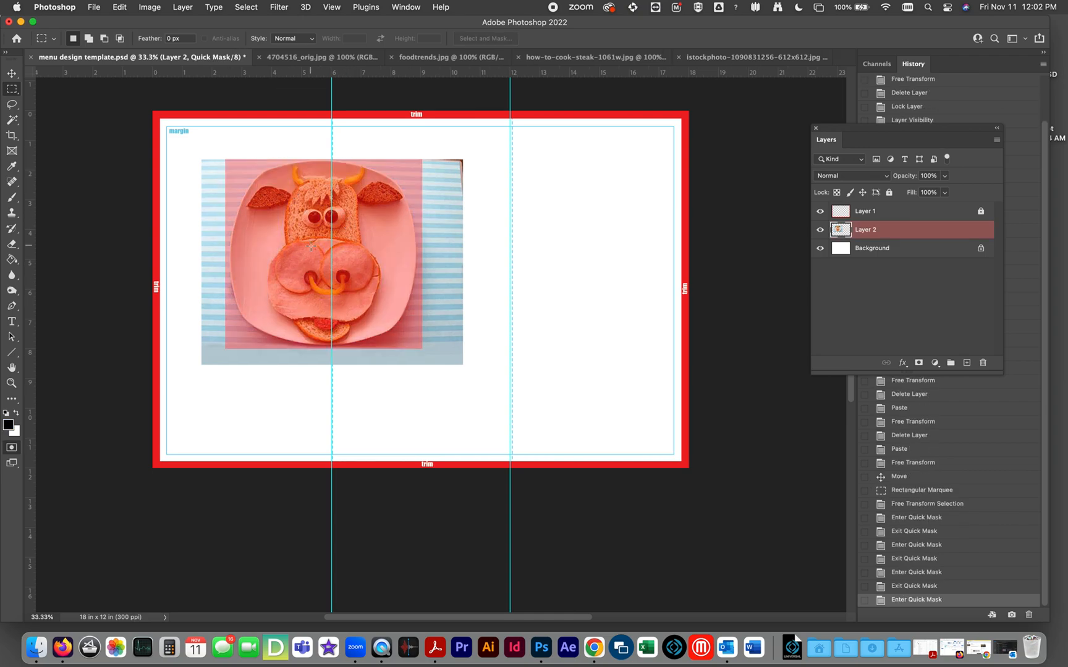
pyautogui.press('q')
# Invert the selection, checking it in Quick Mask, and clear the part of the picture outside the plate area.
pyautogui.click(246, 7)
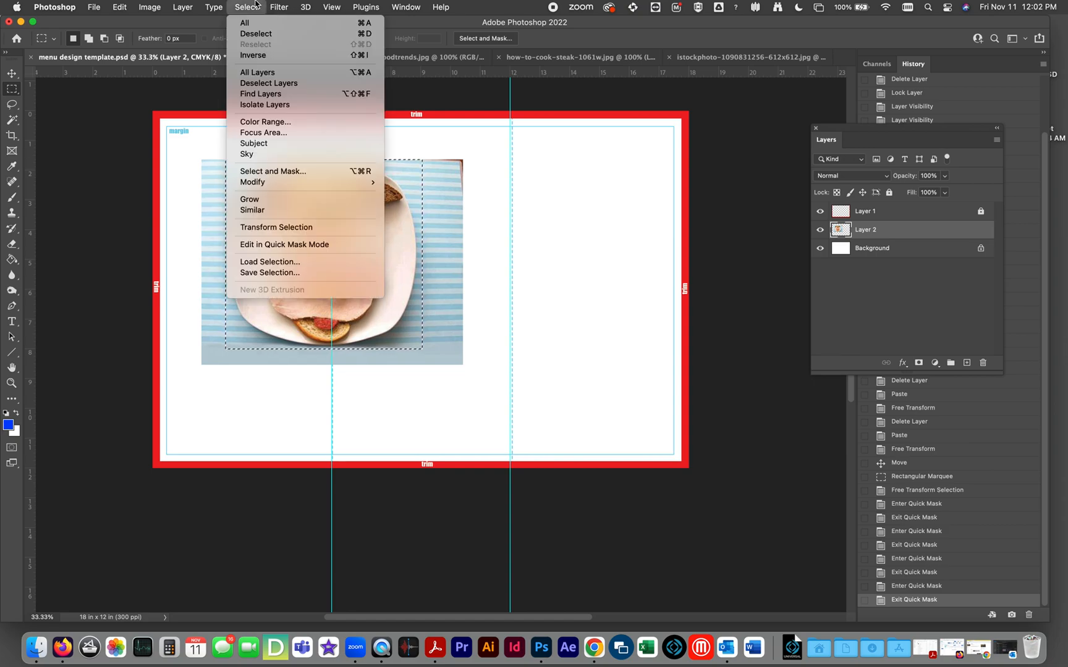
pyautogui.click(249, 55)
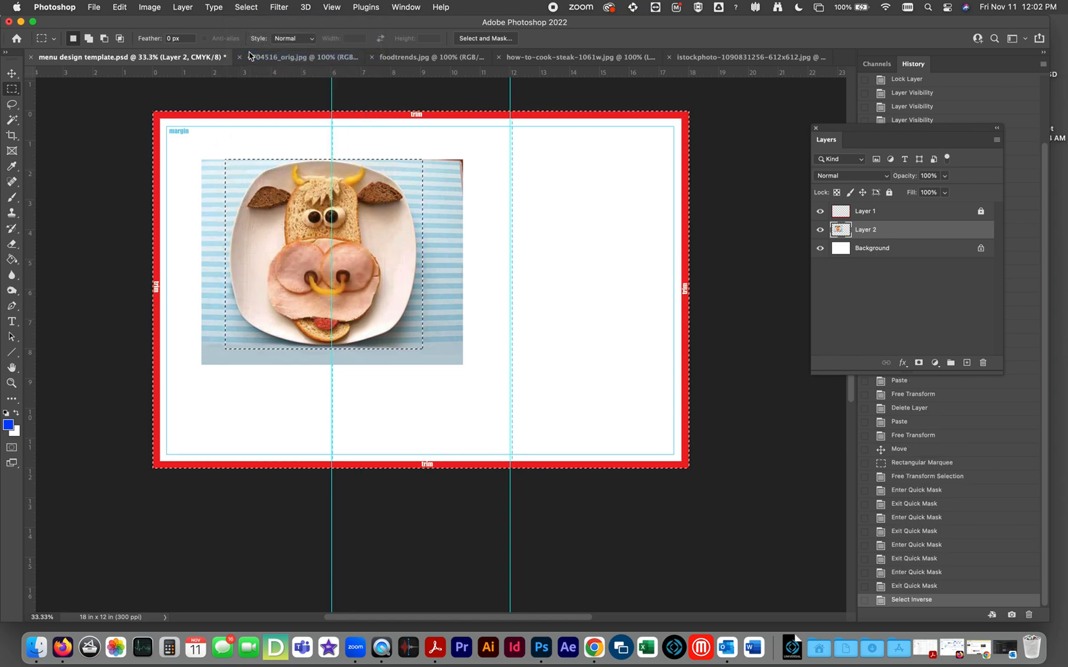
pyautogui.press('q')
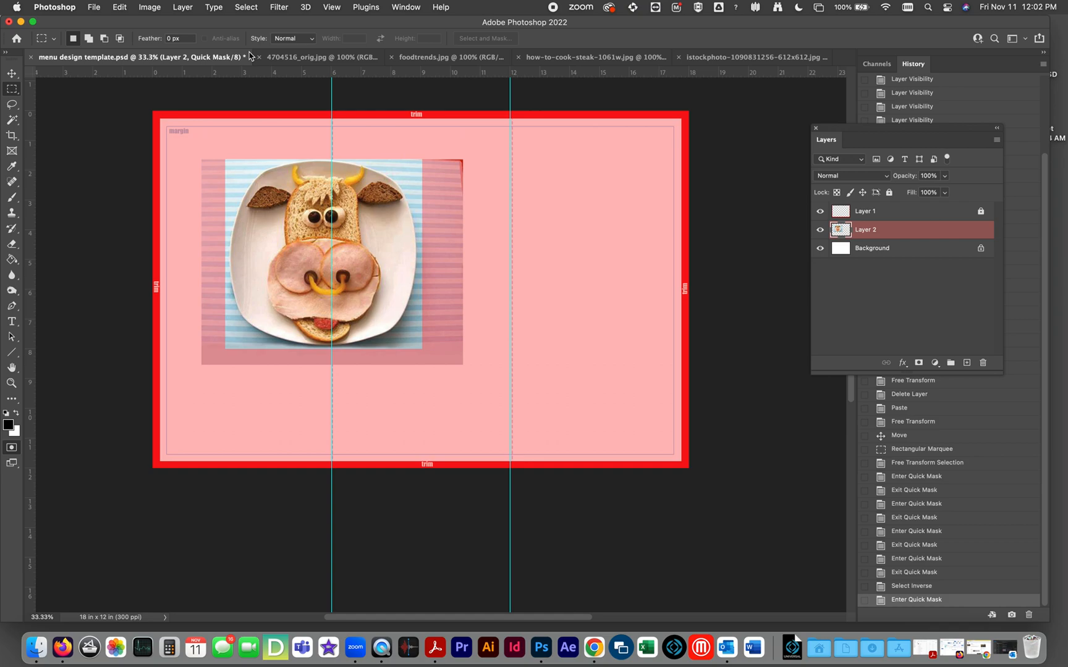
pyautogui.press('q')
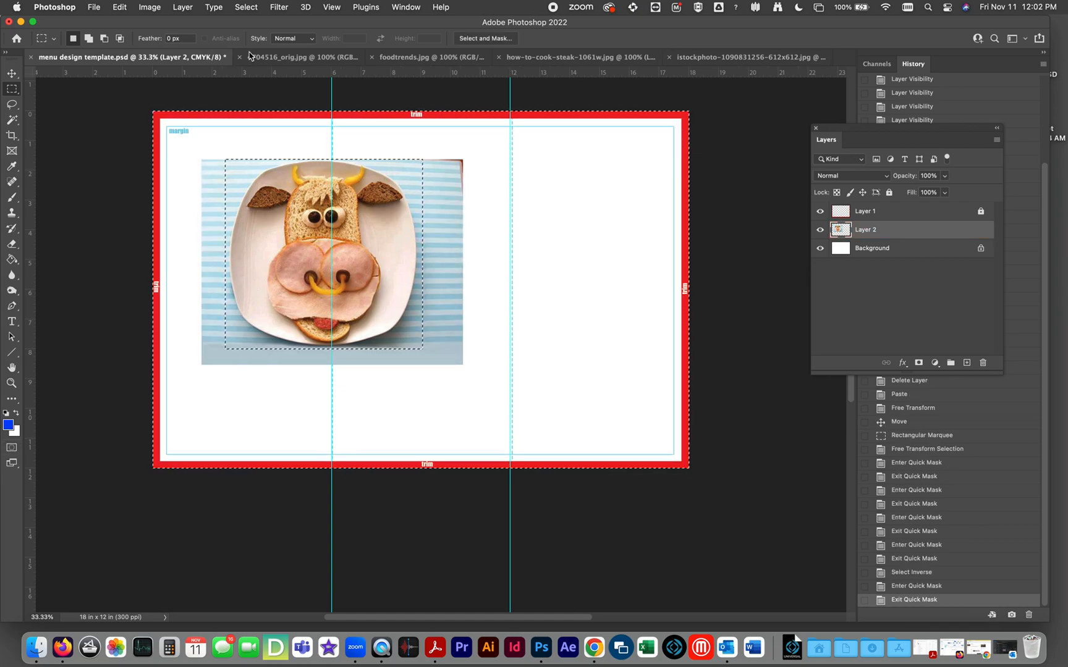
pyautogui.press('Delete')
pyautogui.press('super+d')
# Shrink the cropped cow-face picture with Free Transform to about 5 in wide and place it within the first panel's upper half.
pyautogui.click(12, 73)
pyautogui.moveTo(244, 213); pyautogui.dragTo(211, 211)
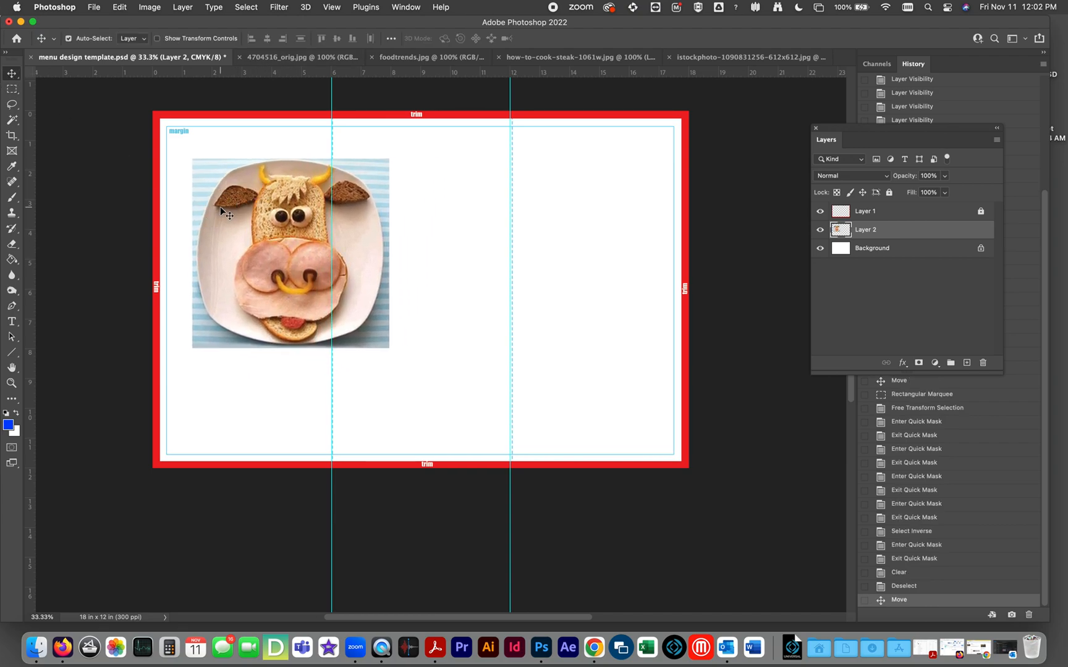
pyautogui.press('super+t')
pyautogui.moveTo(389, 347); pyautogui.dragTo(344, 304)
pyautogui.moveTo(296, 258); pyautogui.dragTo(258, 234)
pyautogui.press('Return')
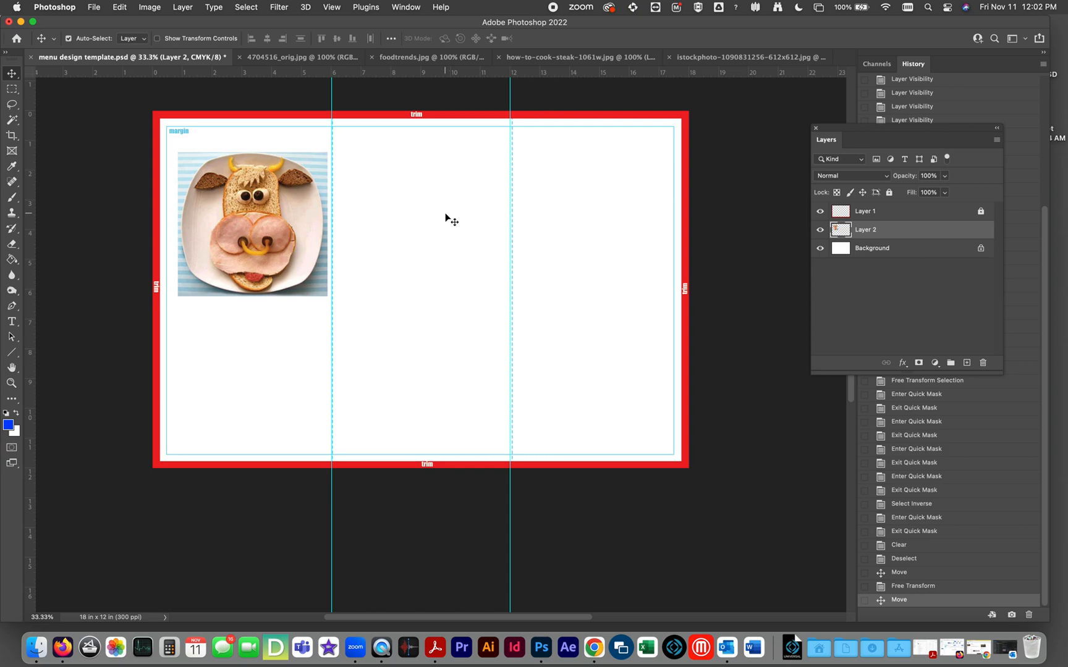
# Add a new empty layer directly above the Background layer, beneath the cow-face picture.
pyautogui.click(872, 249)
pyautogui.moveTo(827, 127); pyautogui.dragTo(433, 161)
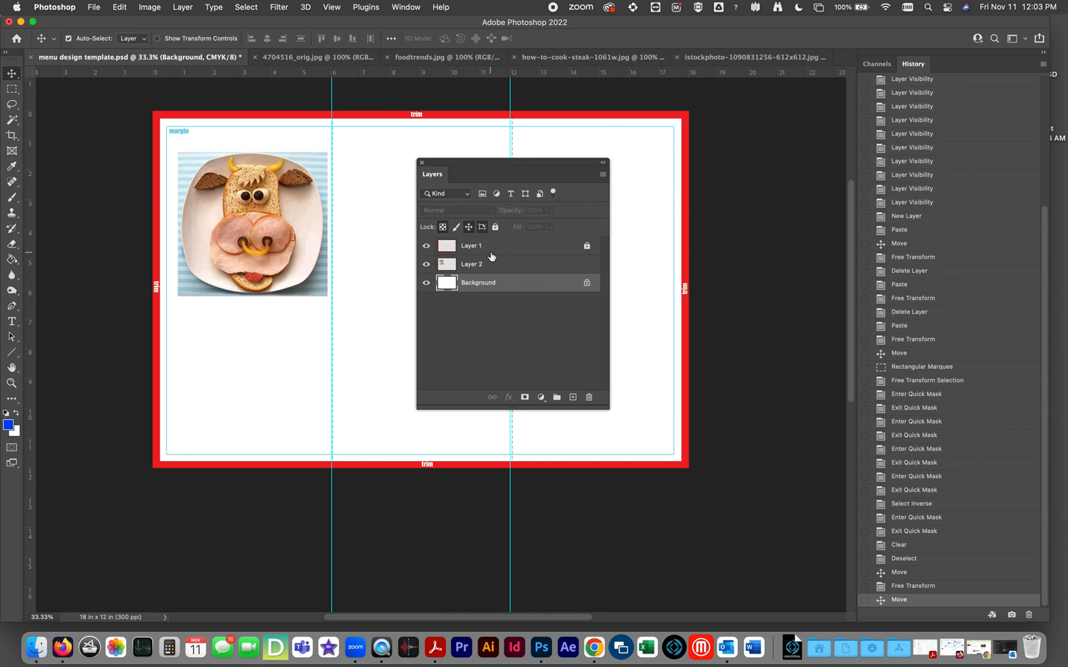
pyautogui.click(573, 397)
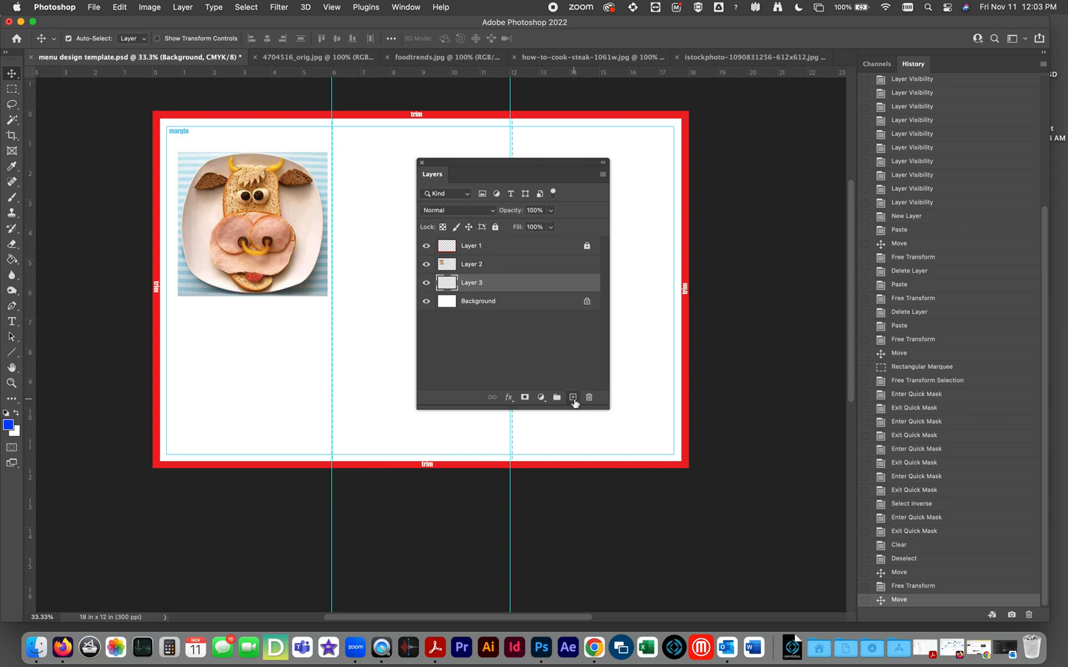
pyautogui.moveTo(494, 170); pyautogui.dragTo(962, 208)
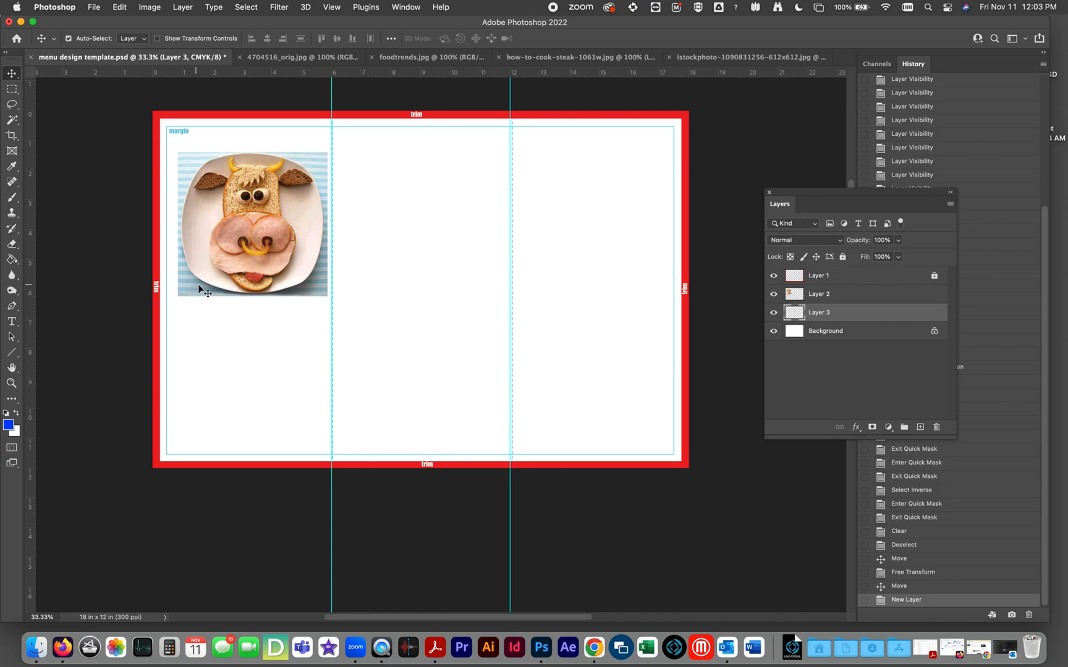
# Sample the light blue of the striped cloth beside the plate in the cow-face picture as the foreground color.
pyautogui.click(11, 167)
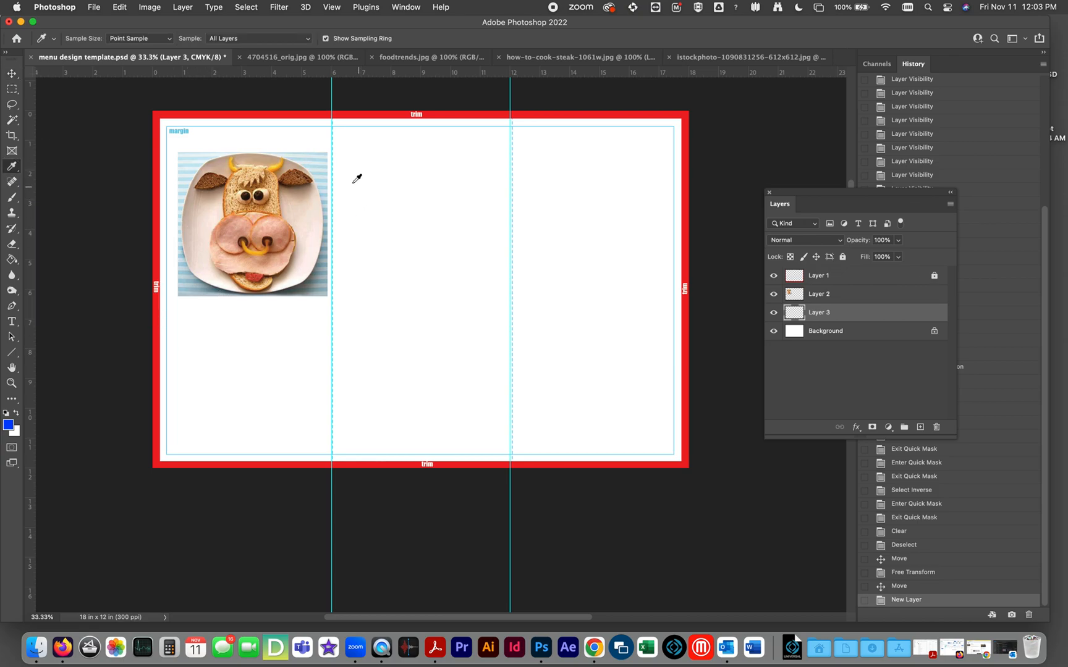
pyautogui.click(319, 167)
pyautogui.click(318, 168)
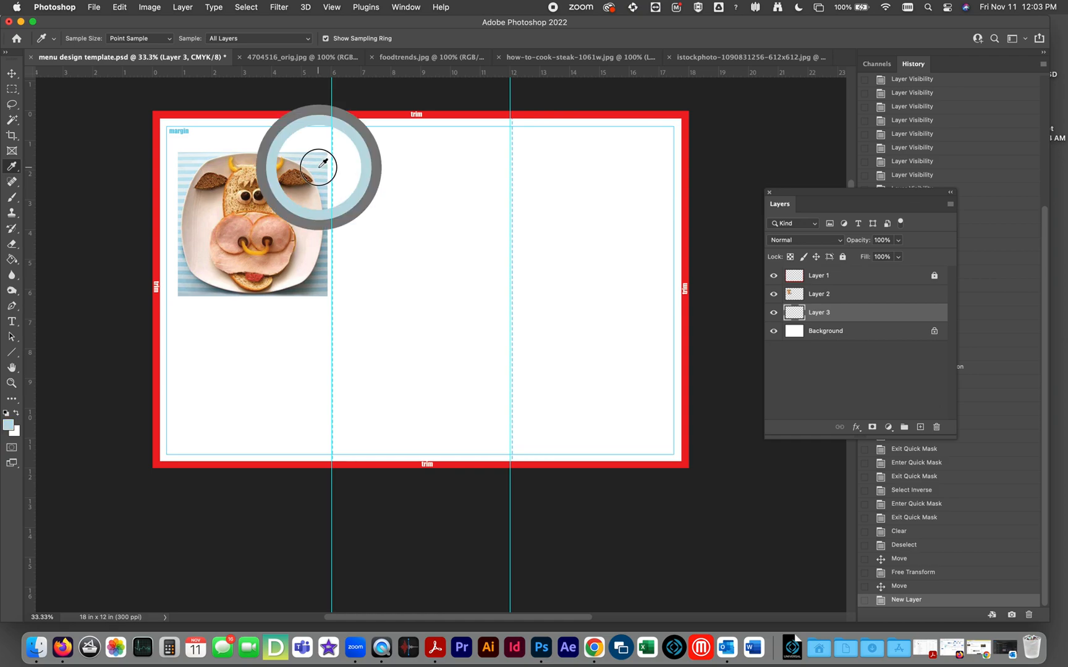
pyautogui.moveTo(318, 168); pyautogui.dragTo(321, 167)
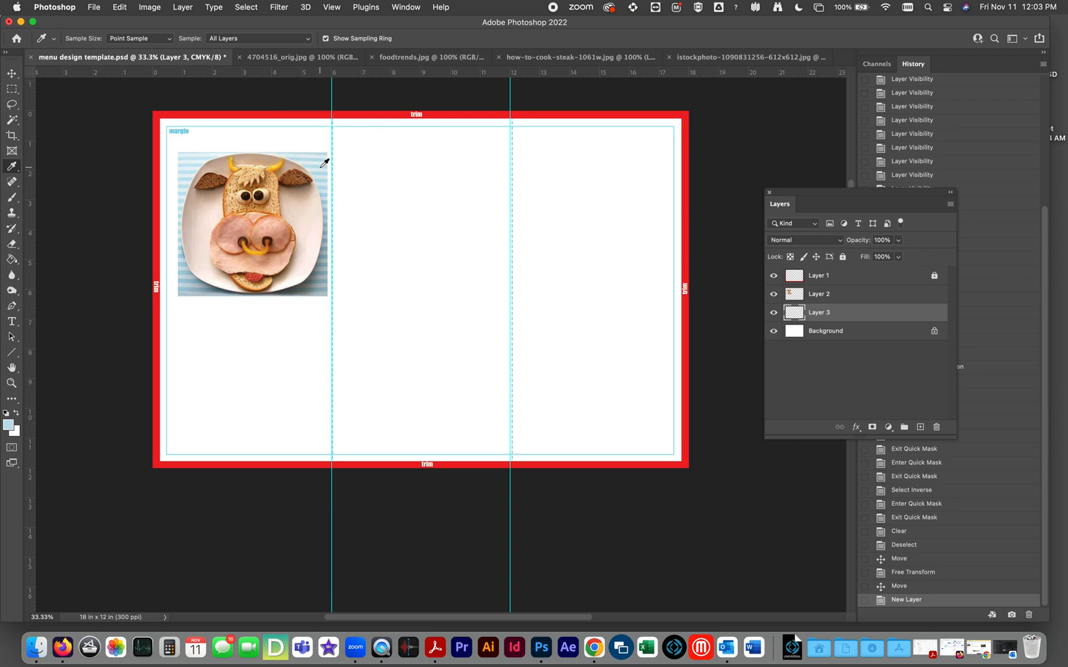
# Fill the new layer with the foreground color at 100% opacity in Normal mode and check it with the trim guides hidden and shown.
pyautogui.click(117, 7)
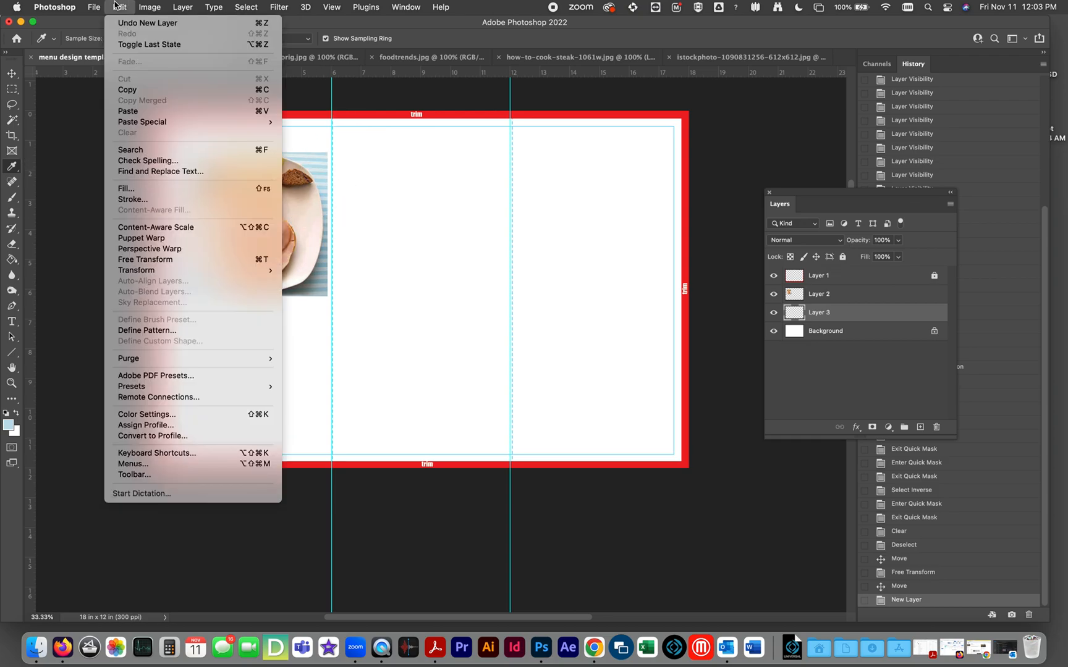
pyautogui.click(115, 189)
pyautogui.click(603, 242)
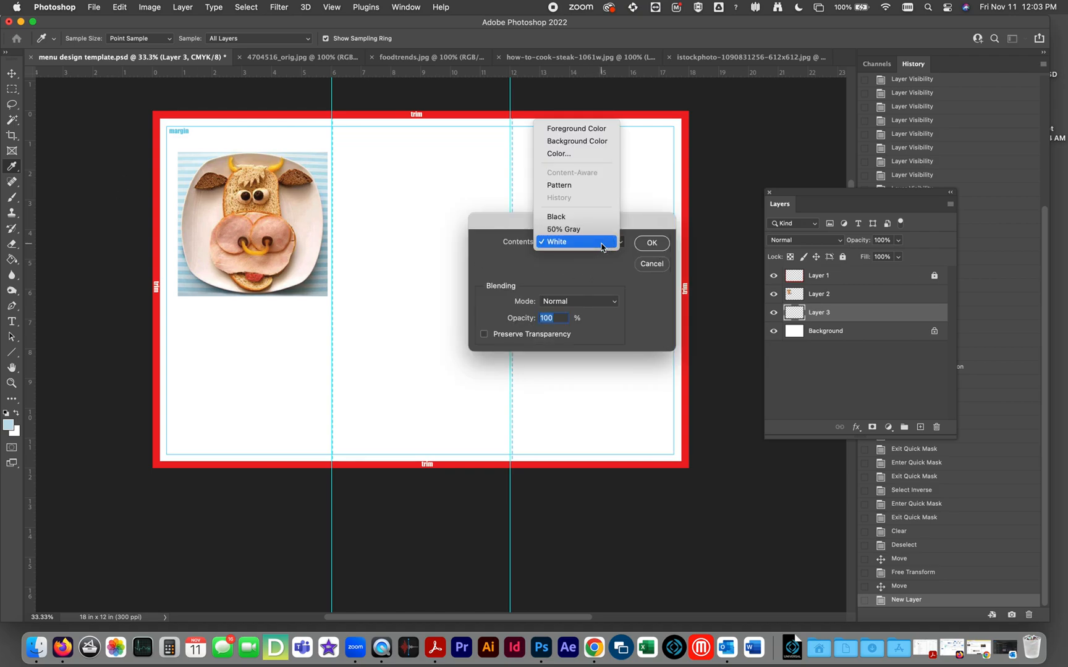
pyautogui.click(580, 129)
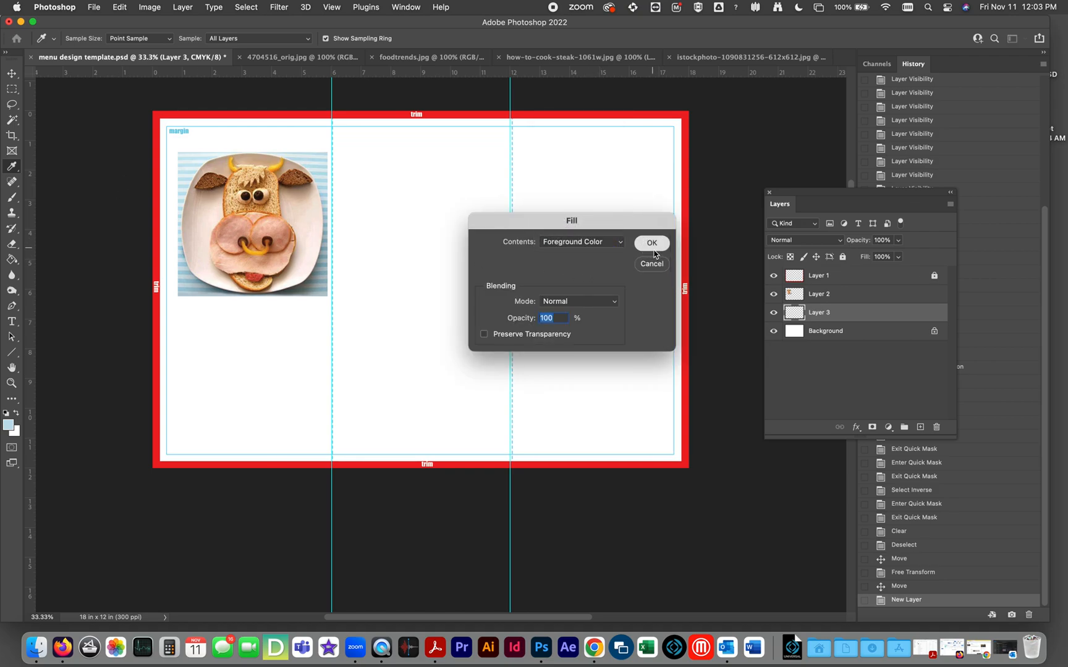
pyautogui.click(652, 243)
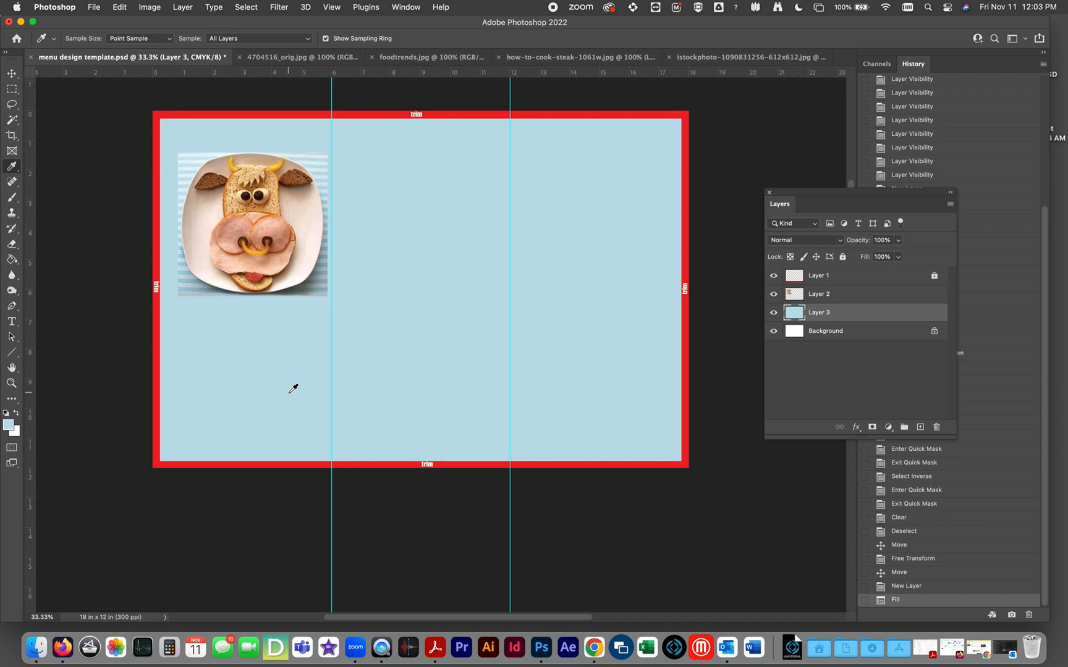
pyautogui.click(773, 276)
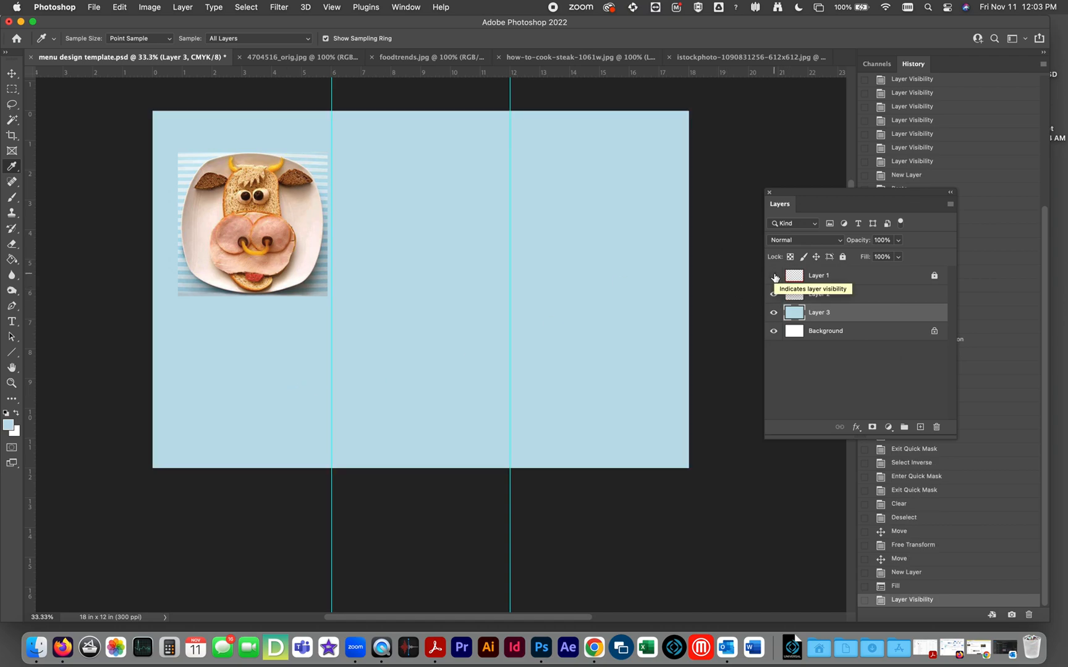
pyautogui.click(773, 276)
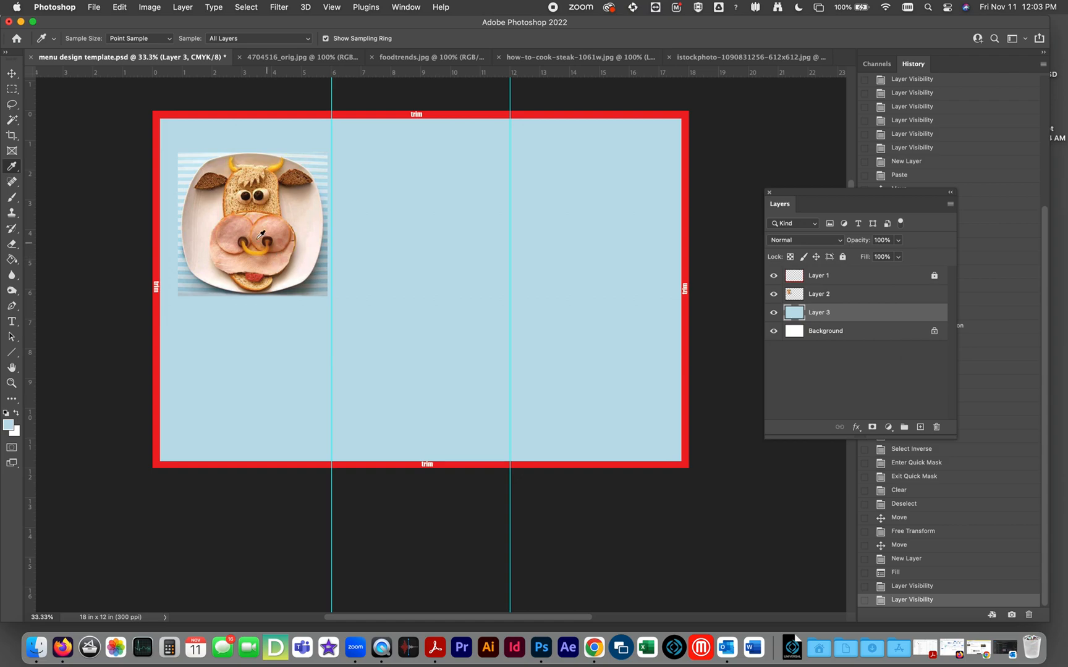
# Move the cow-face picture slightly toward the second panel, over the first fold guide, and close its source file 4704516_orig.jpg.
pyautogui.click(821, 298)
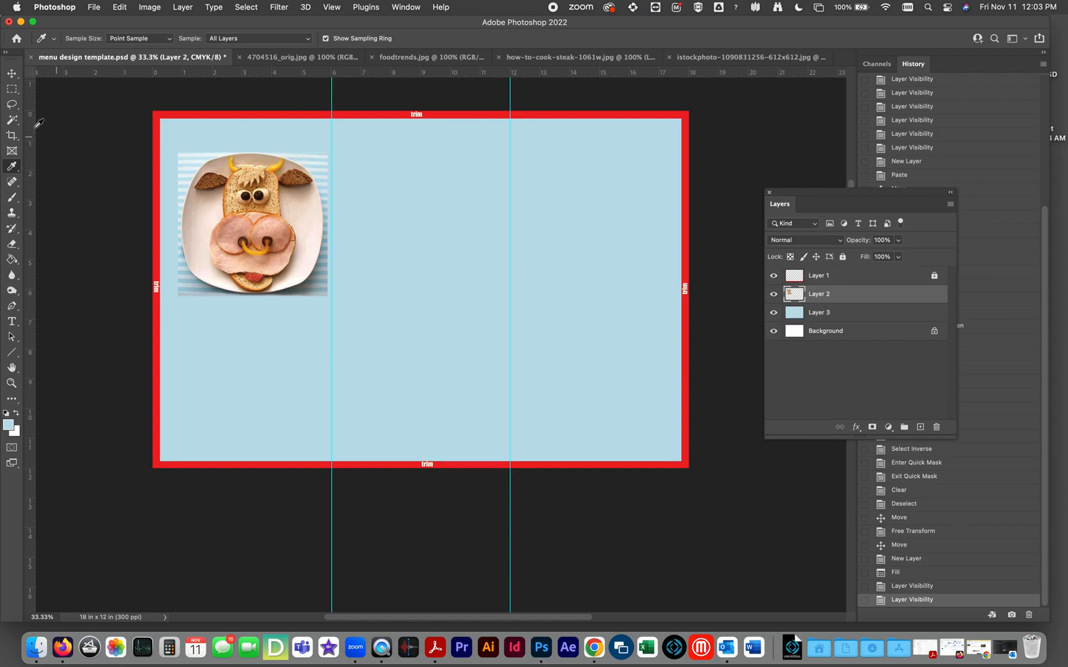
pyautogui.click(12, 74)
pyautogui.moveTo(240, 209)
pyautogui.mouseDown()
pyautogui.moveTo(252, 232)
pyautogui.moveTo(231, 217)
pyautogui.moveTo(259, 208)
pyautogui.mouseUp()
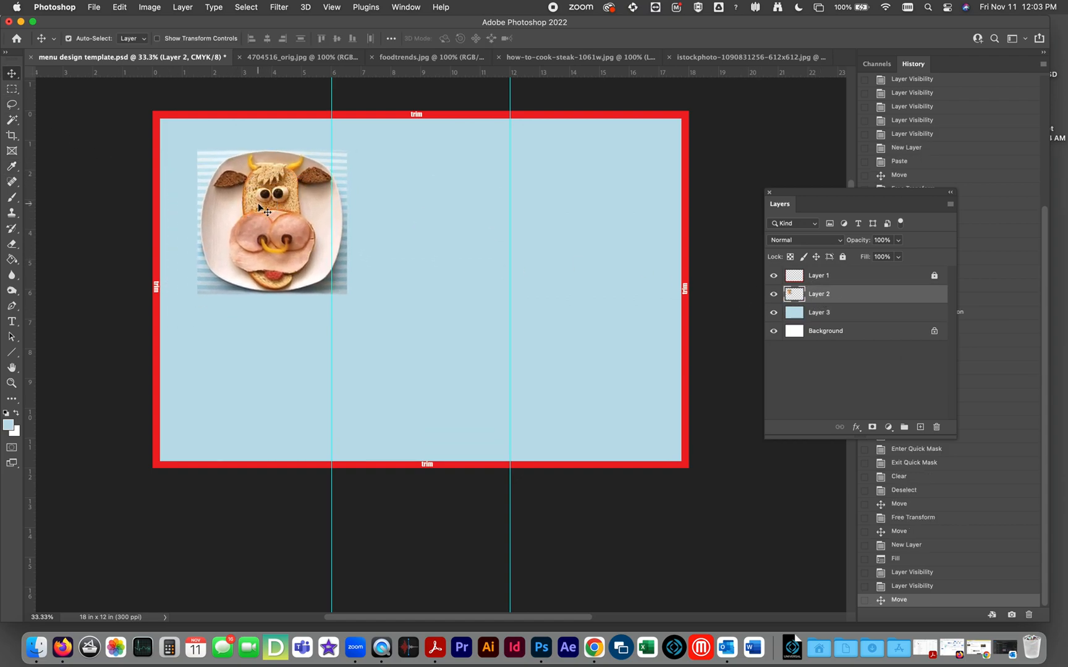
pyautogui.click(322, 57)
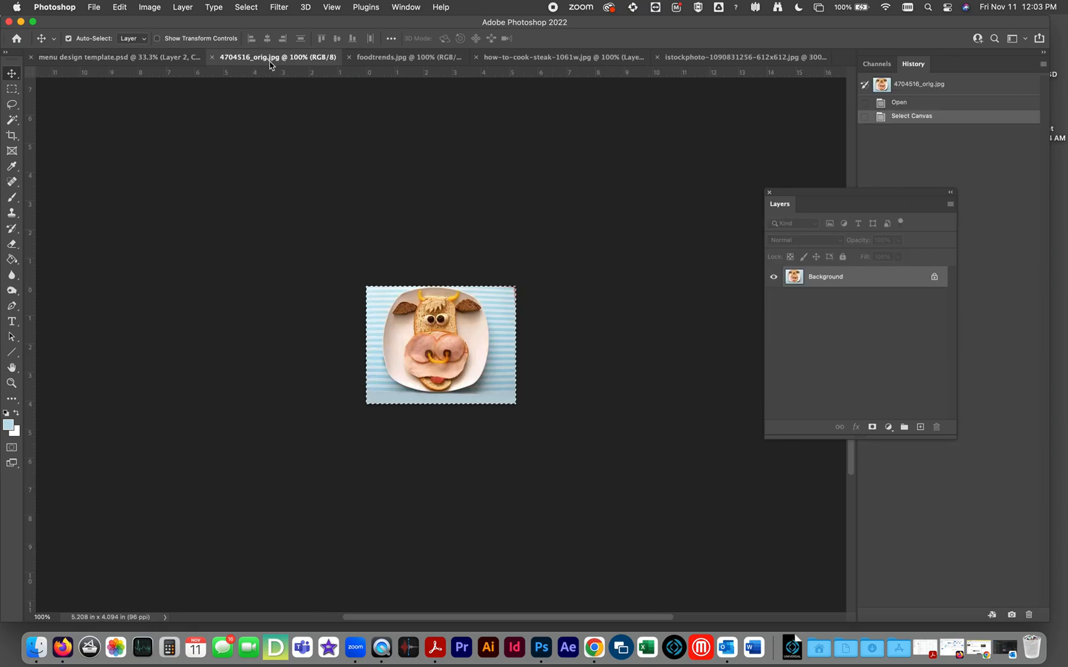
pyautogui.click(212, 57)
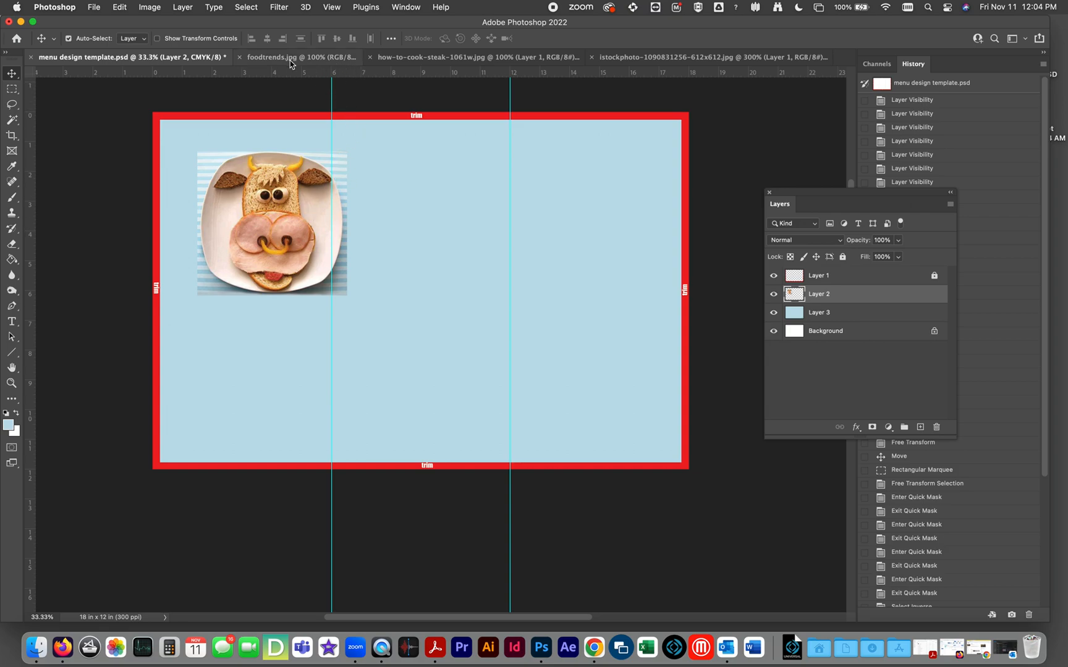
# Look through the open food photos, then copy the whole Background layer of how-to-cook-steak-1061w.jpg and paste it into the menu template.
pyautogui.click(622, 57)
pyautogui.click(512, 57)
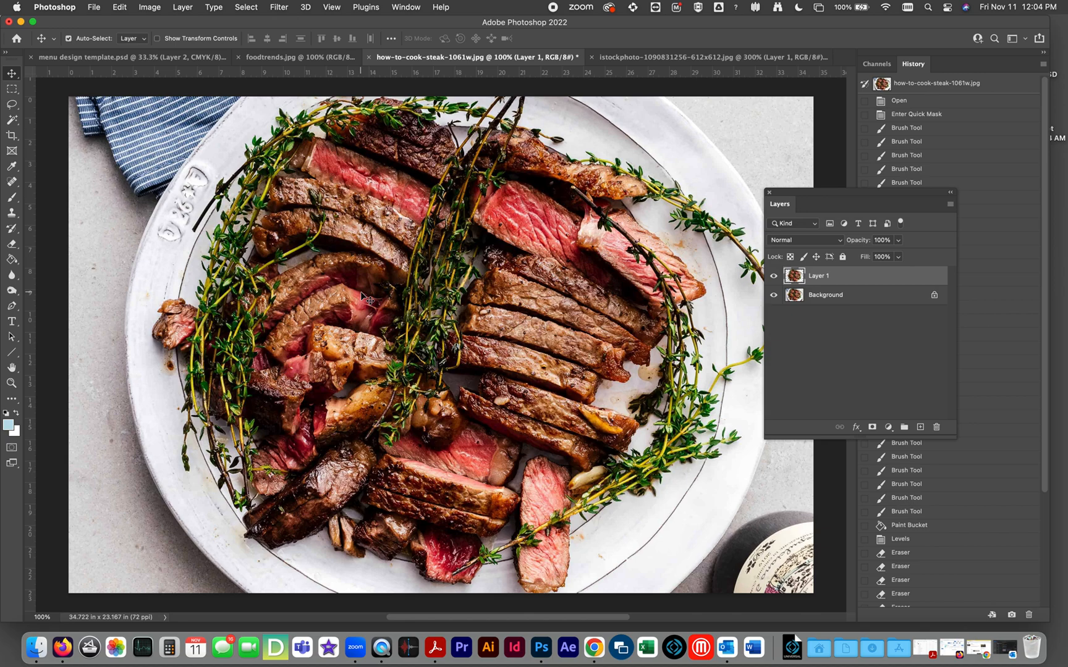
pyautogui.click(151, 61)
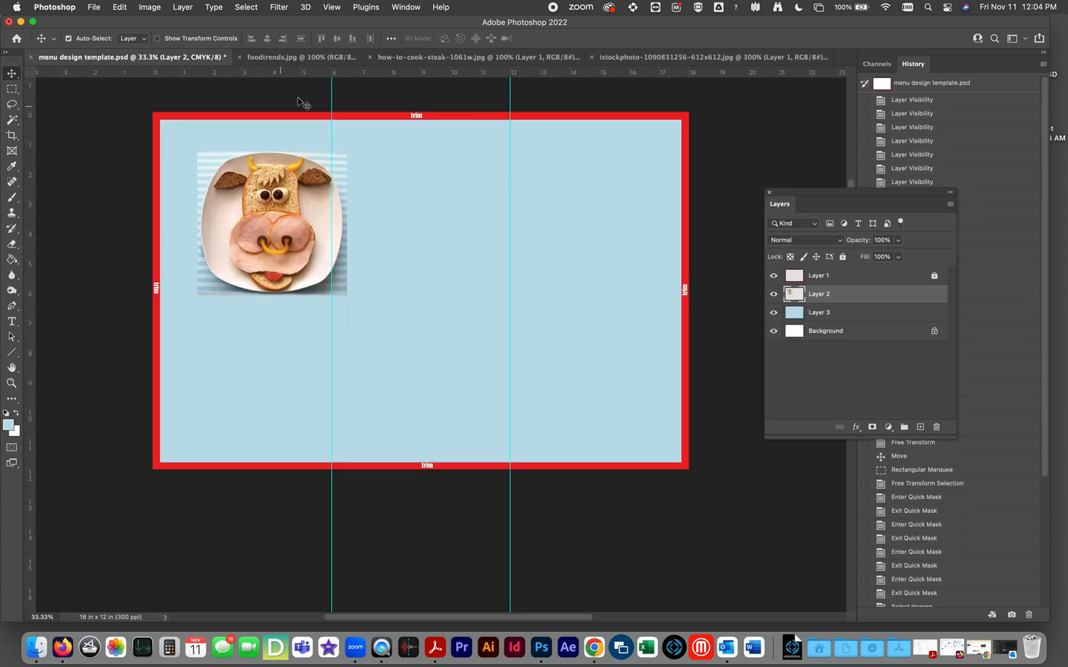
pyautogui.click(286, 58)
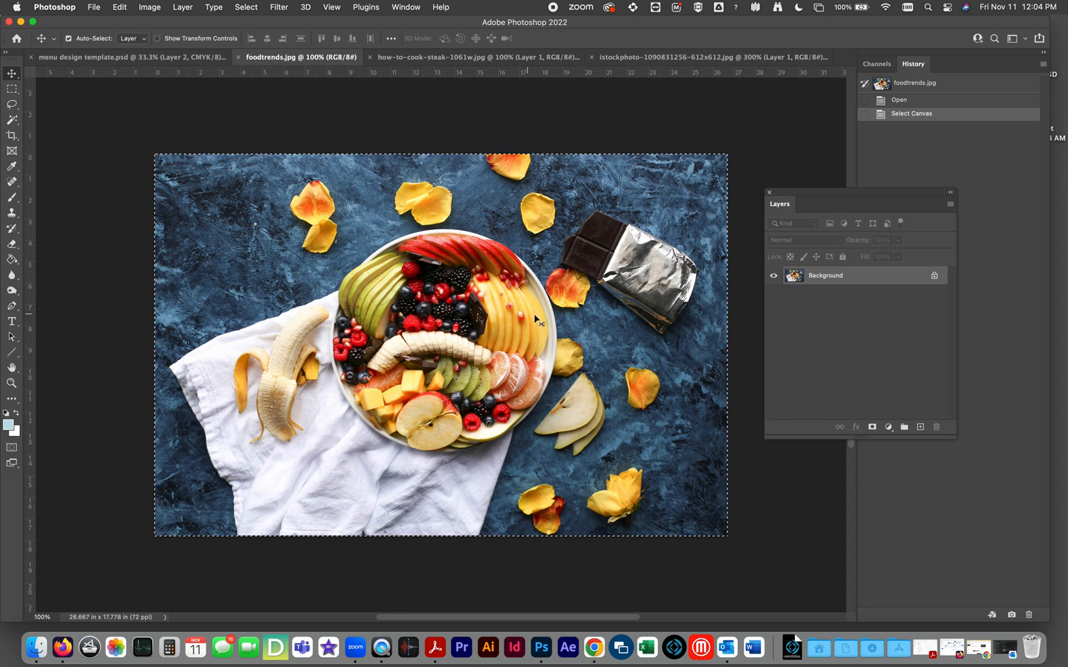
pyautogui.click(453, 57)
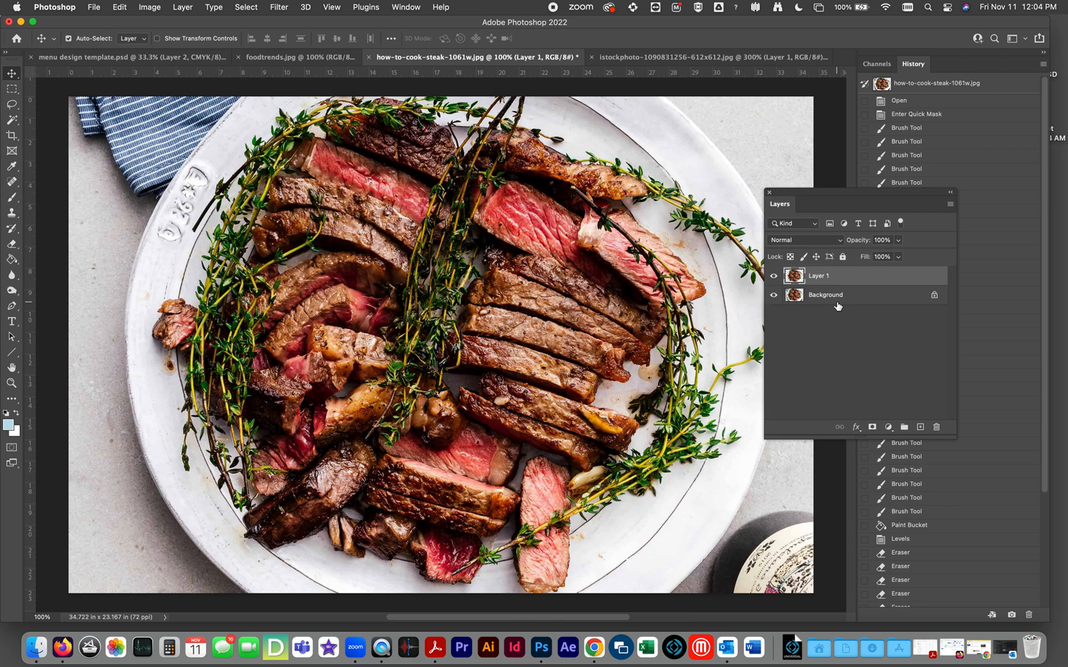
pyautogui.press('super+minus')
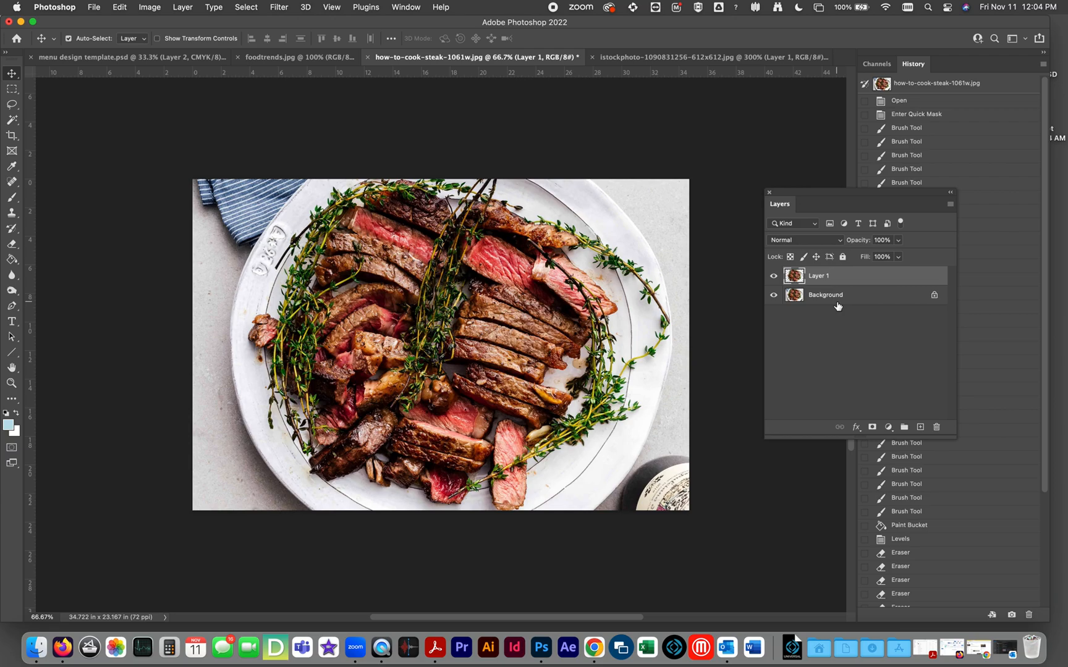
pyautogui.click(827, 300)
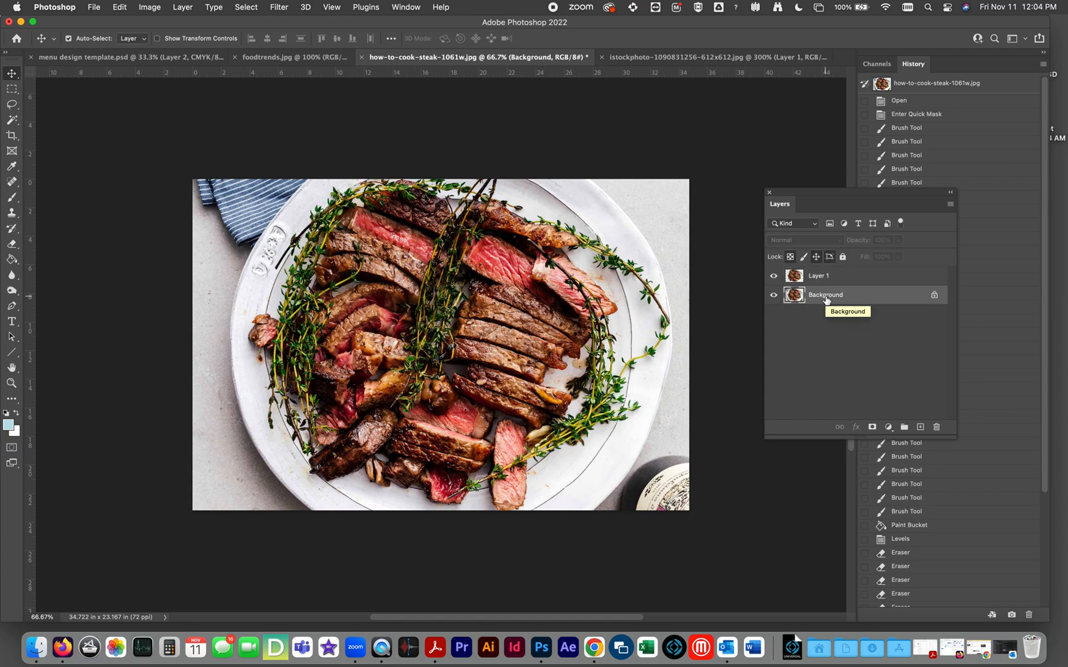
pyautogui.keyDown('super'); pyautogui.click(826, 300); pyautogui.keyUp('super')
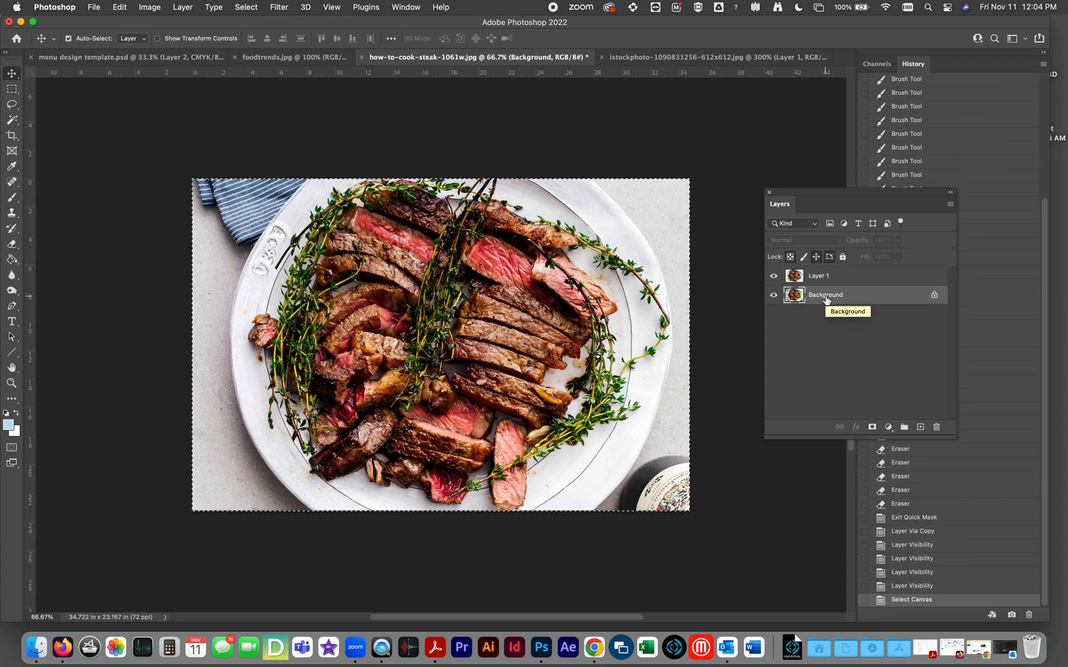
pyautogui.click(183, 58)
pyautogui.press('super+v')
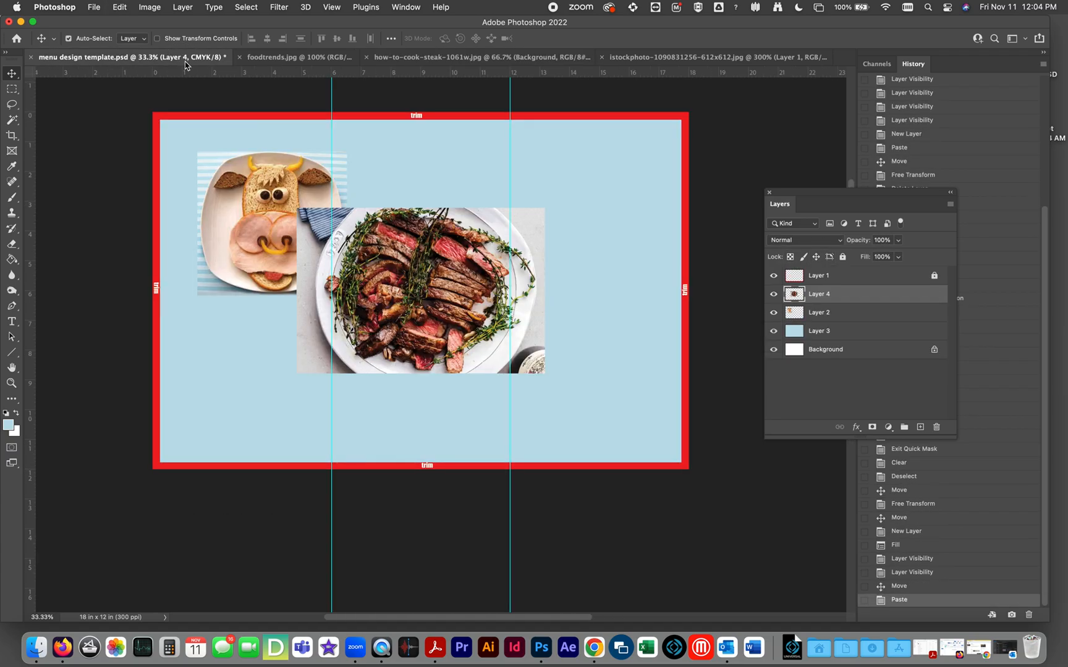
# Move the pasted steak photo to the upper part of the second and third panels, clear of the cow-face picture.
pyautogui.moveTo(399, 253); pyautogui.dragTo(480, 245)
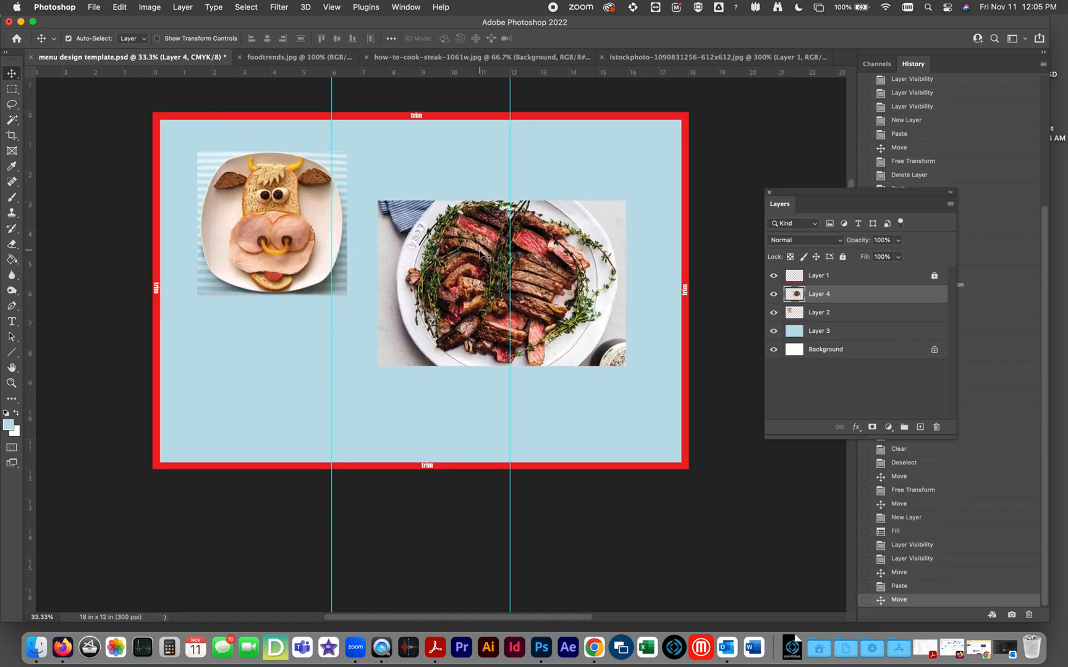
pyautogui.moveTo(794, 317); pyautogui.dragTo(917, 312)
pyautogui.moveTo(564, 280); pyautogui.dragTo(587, 237)
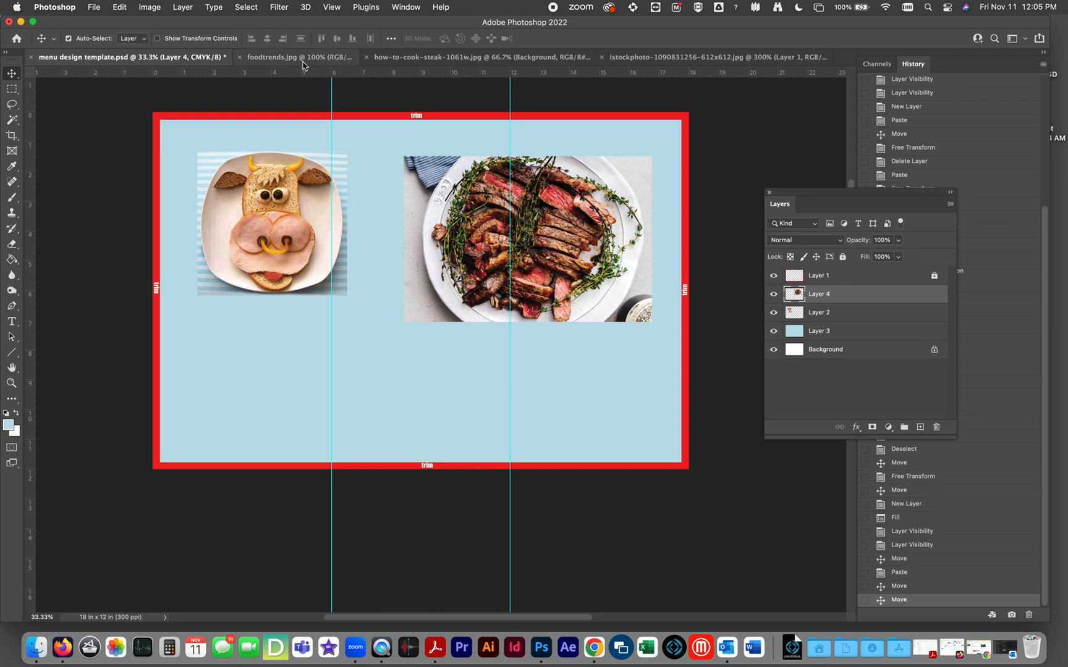
# In how-to-cook-steak-1061w.jpg, load the outline of the Layer 1 plate cutout as a selection, check it in Quick Mask twice and deselect.
pyautogui.click(330, 60)
pyautogui.click(432, 56)
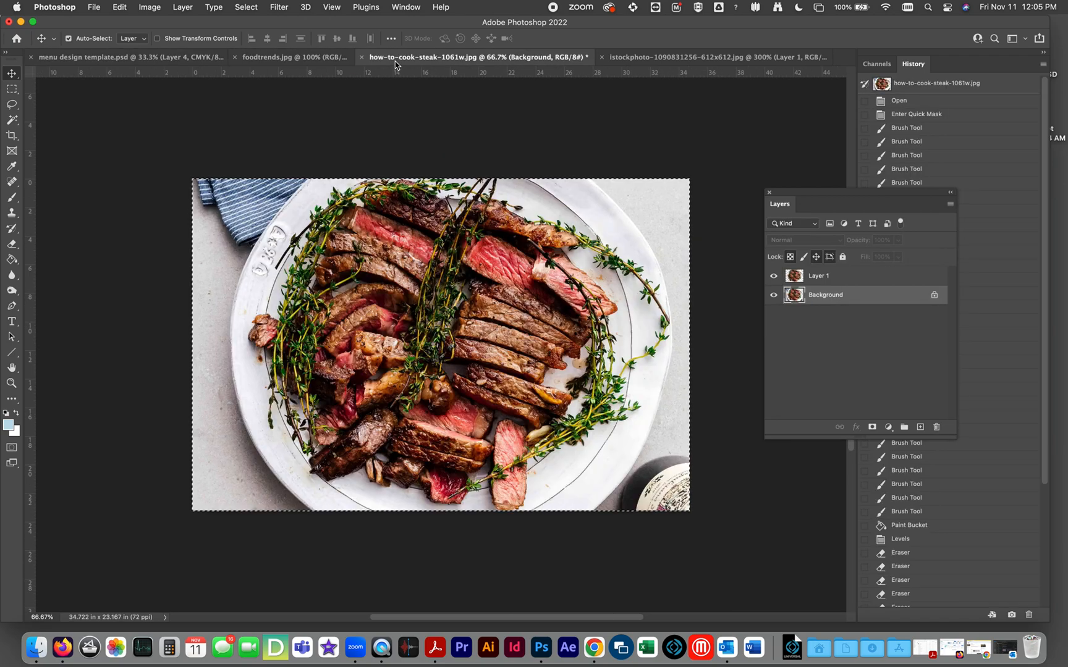
pyautogui.click(12, 88)
pyautogui.click(64, 105)
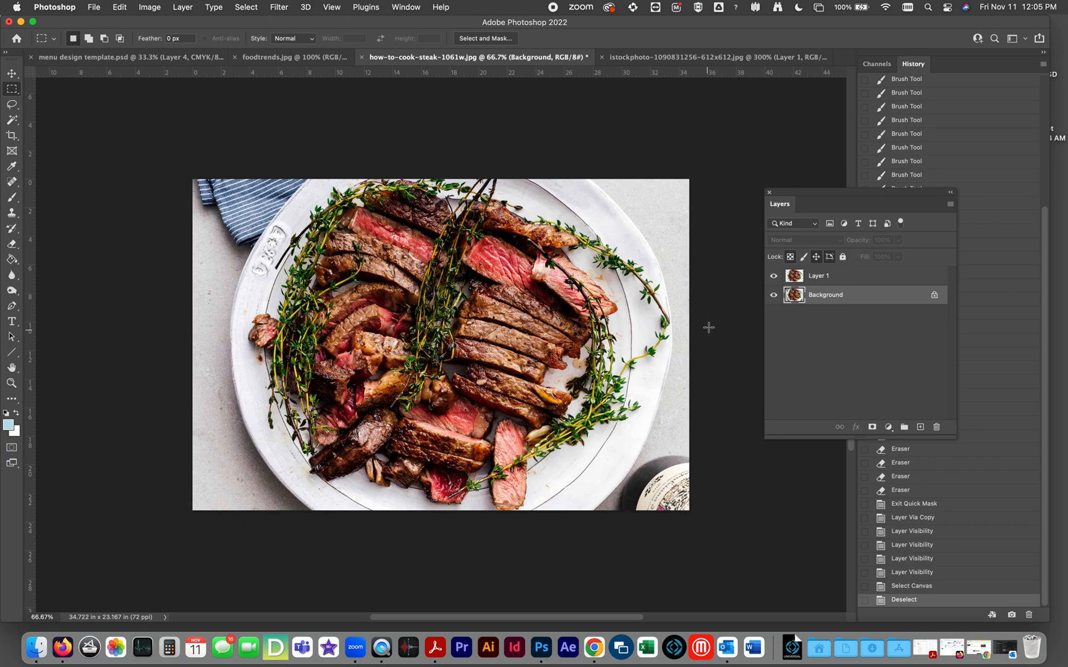
pyautogui.keyDown('super'); pyautogui.click(799, 278); pyautogui.keyUp('super')
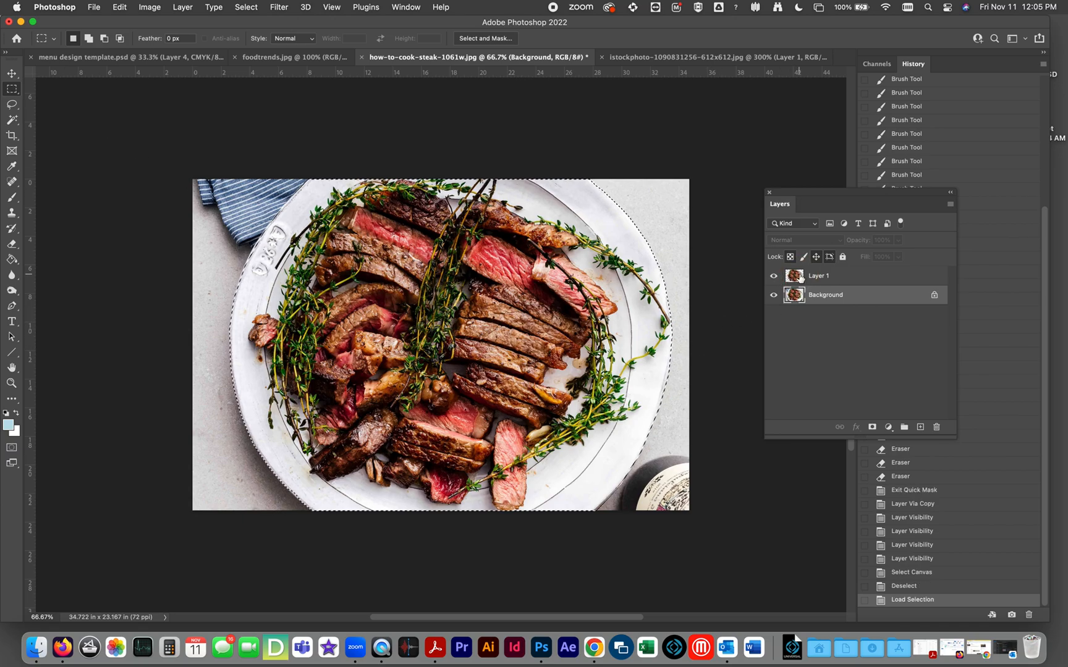
pyautogui.press('q')
pyautogui.press('q')
pyautogui.press('q')
pyautogui.press('q')
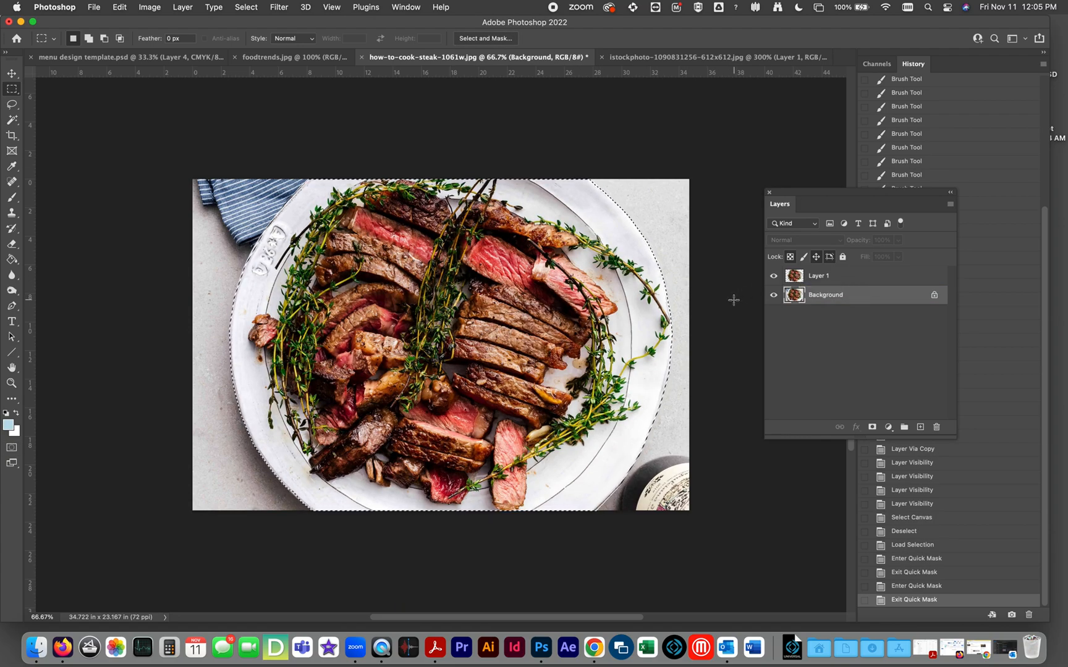
pyautogui.hotkey('ctrl', 'd')
# Hide the Background in the steak document, copy the plate cutout from Layer 1 and paste it into the menu template.
pyautogui.click(802, 279)
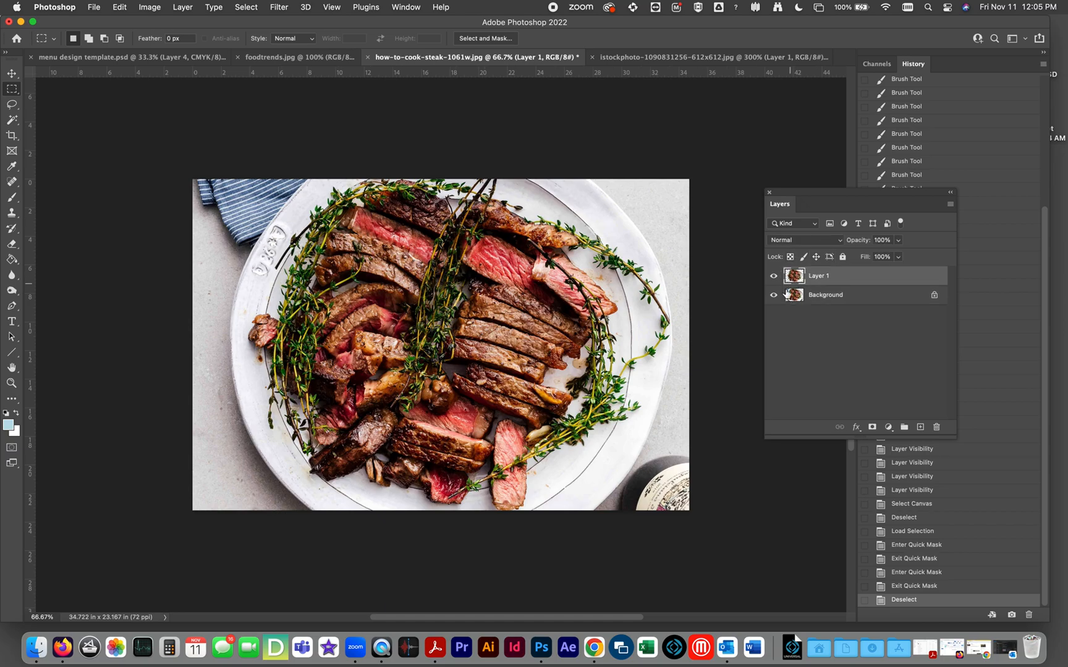
pyautogui.click(775, 295)
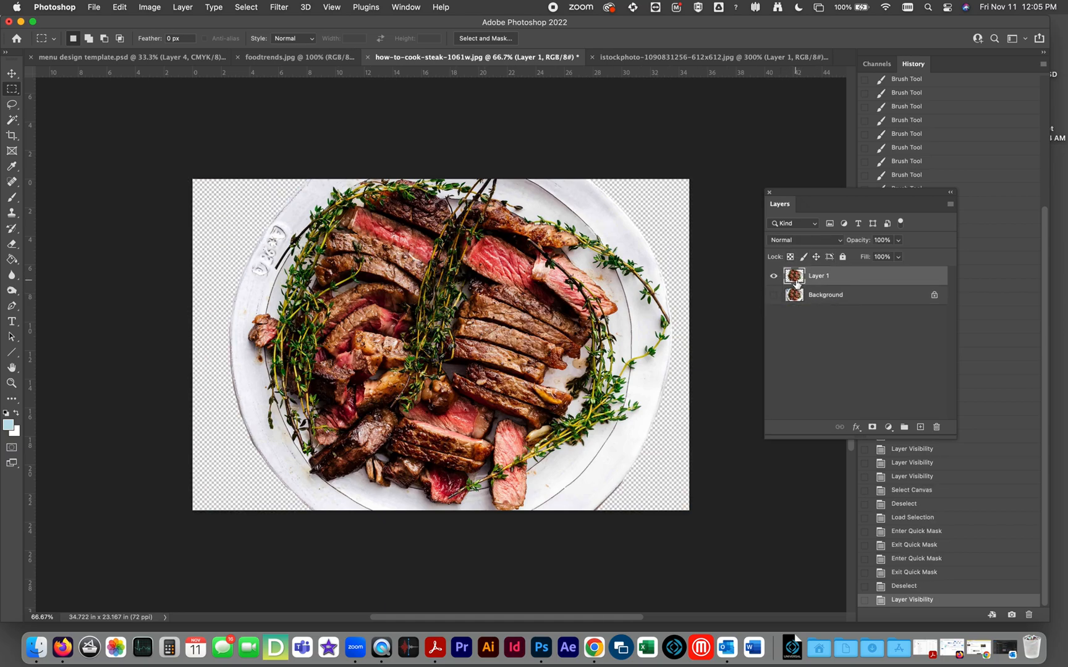
pyautogui.press('super+a')
pyautogui.press('super+c')
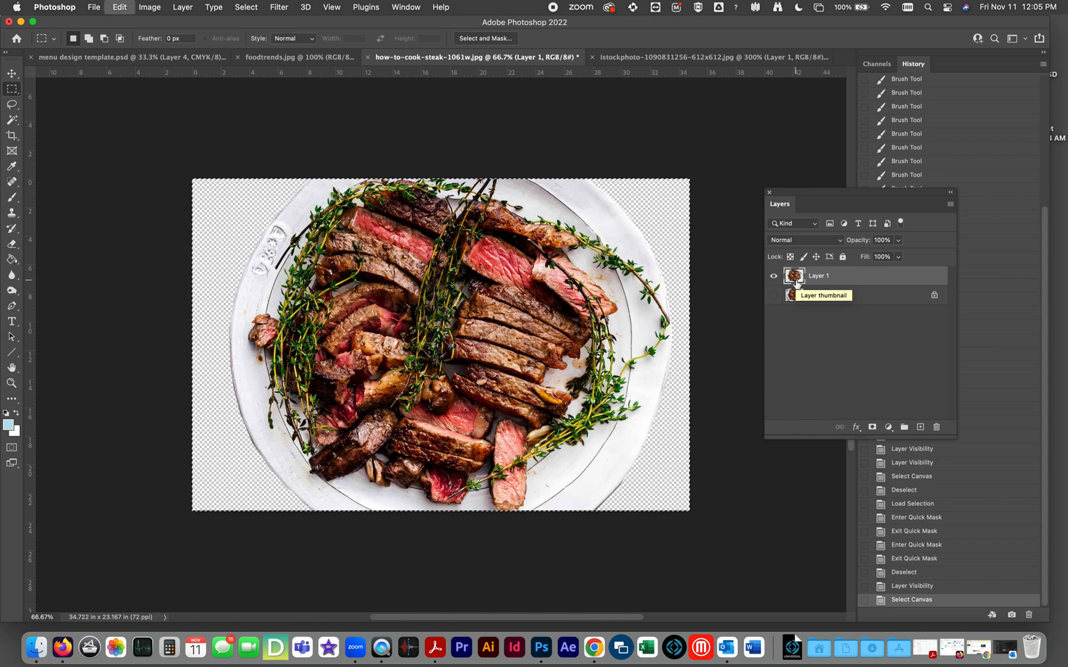
pyautogui.click(123, 57)
pyautogui.press('super+v')
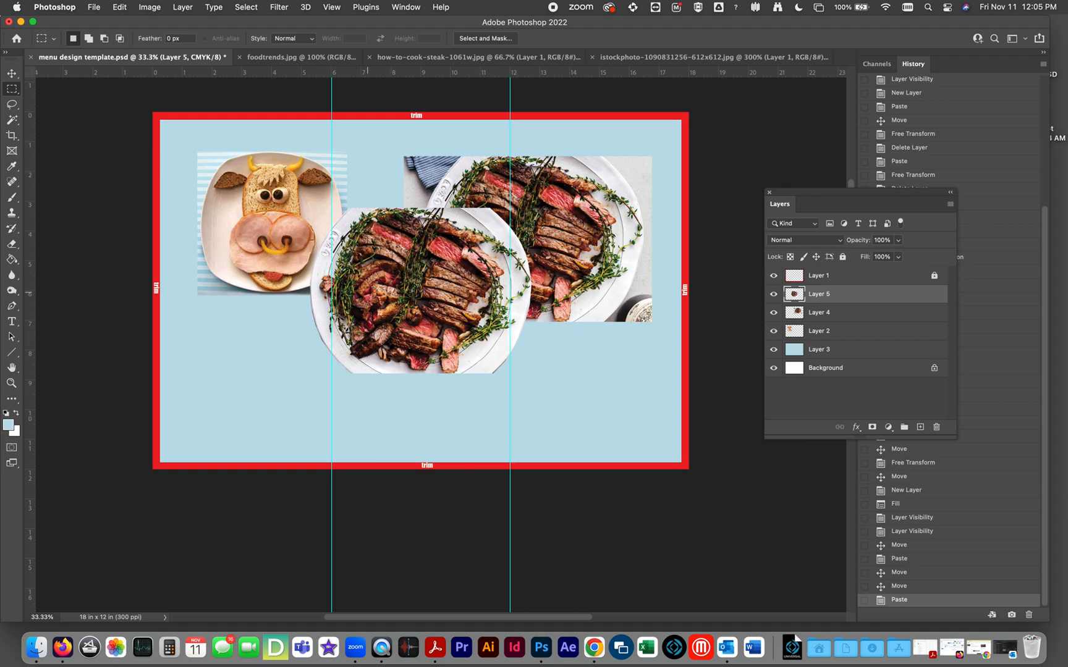
# Move the steak plate cutout down across the first fold guide and hide the uncropped steak photo on Layer 4.
pyautogui.press('v')
pyautogui.moveTo(392, 291); pyautogui.dragTo(337, 343)
pyautogui.click(773, 313)
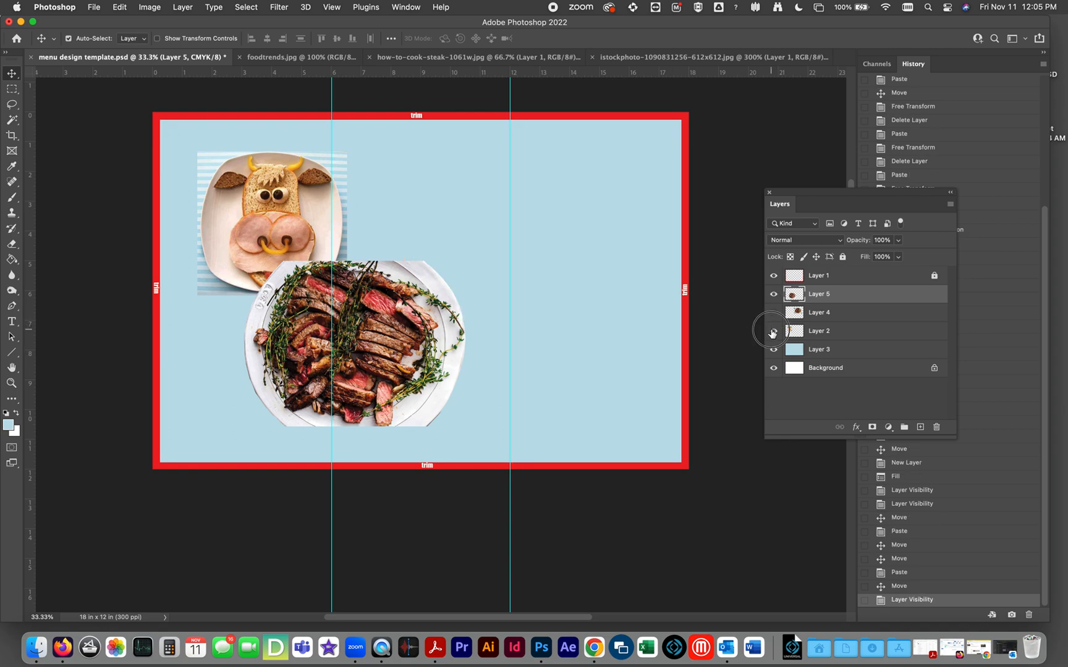
# Hide the cow-face picture on Layer 2 and move the steak plate cutout to the upper part of the second and third panels.
pyautogui.click(774, 330)
pyautogui.moveTo(388, 359); pyautogui.dragTo(498, 297)
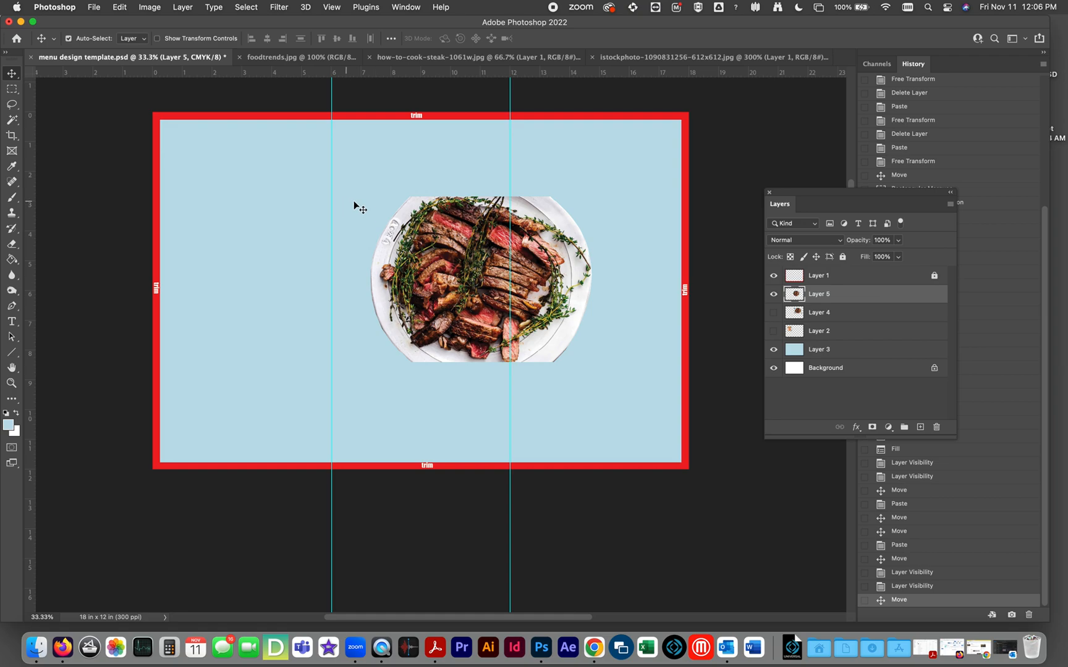
pyautogui.click(446, 294)
pyautogui.moveTo(447, 295); pyautogui.dragTo(522, 214)
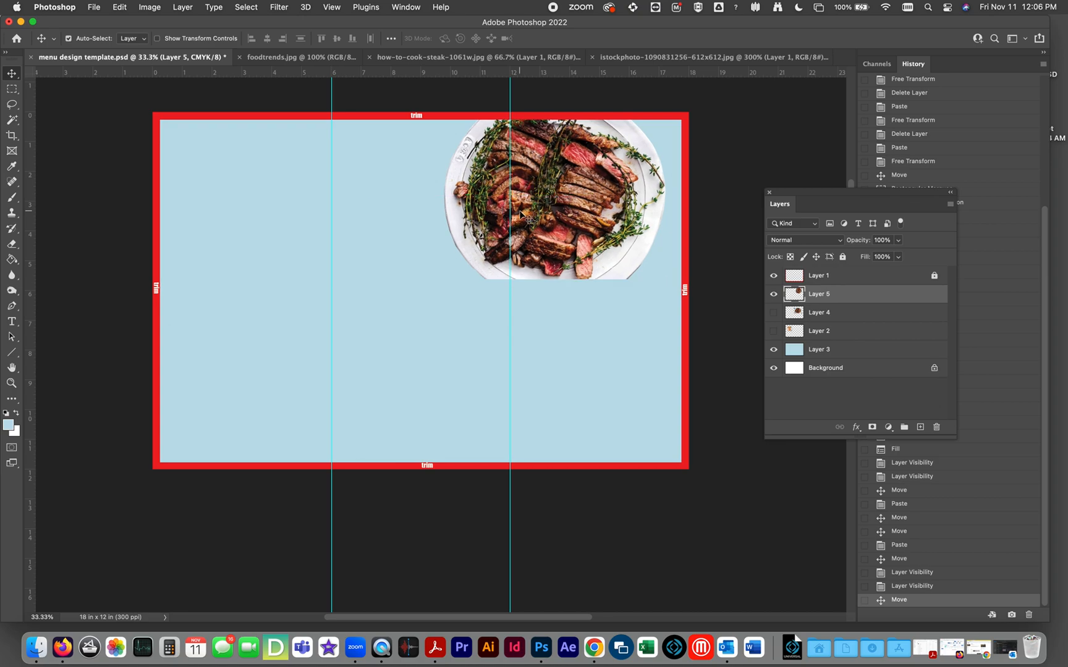
# Try enlarging the steak plate cutout to the full menu height and shifting it sideways so it bleeds off the third panel.
pyautogui.press('super+t')
pyautogui.moveTo(443, 279); pyautogui.dragTo(262, 467)
pyautogui.press('Return')
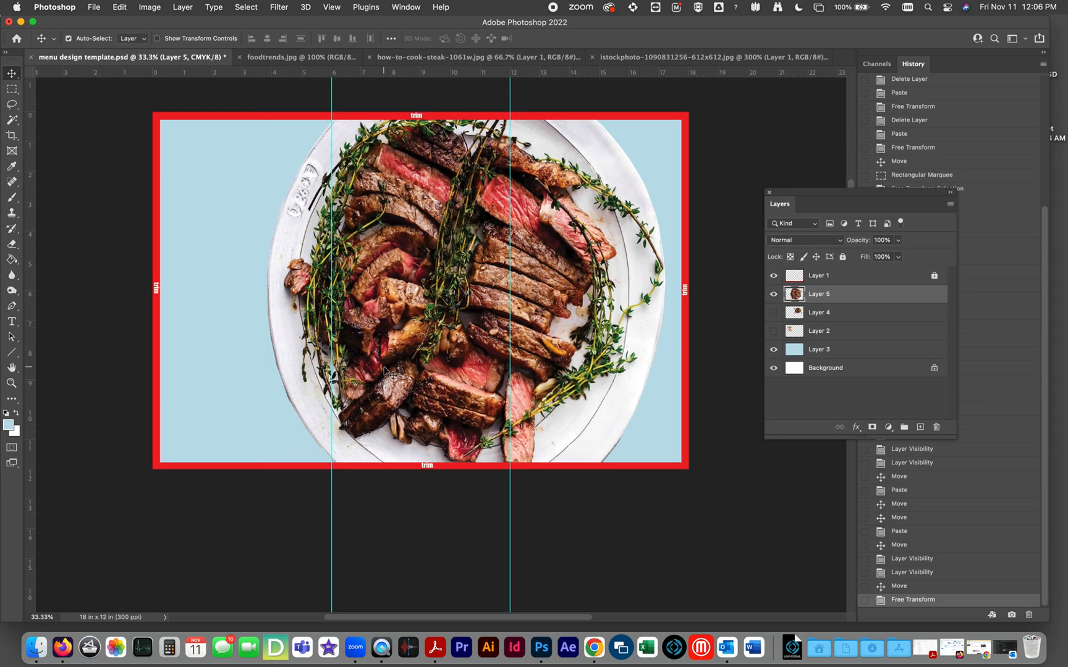
pyautogui.click(774, 276)
pyautogui.click(774, 276)
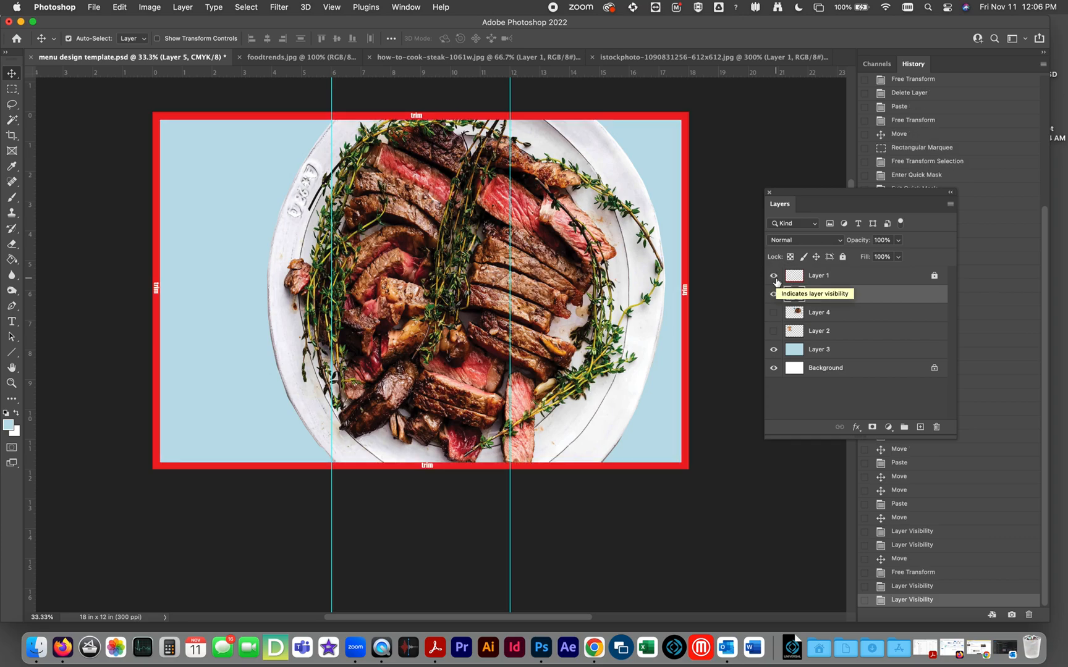
pyautogui.moveTo(408, 283); pyautogui.dragTo(536, 285)
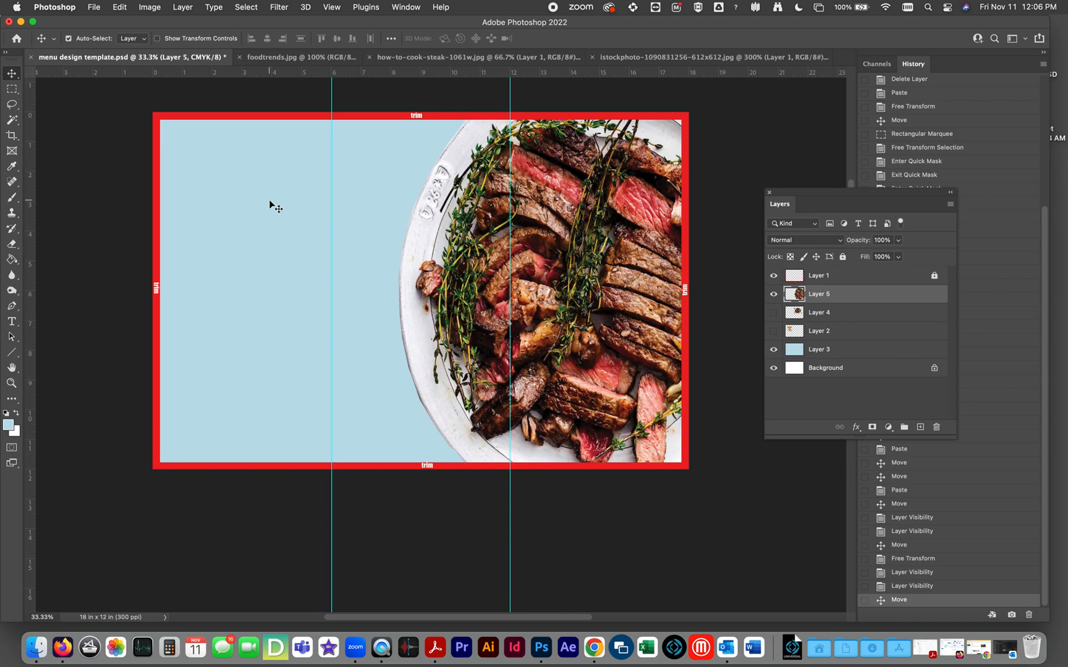
# Undo the steak plate's sideways shift and enlargement.
pyautogui.press('super+z')
pyautogui.press('super+z')
pyautogui.press('super+z')
pyautogui.press('super+z')
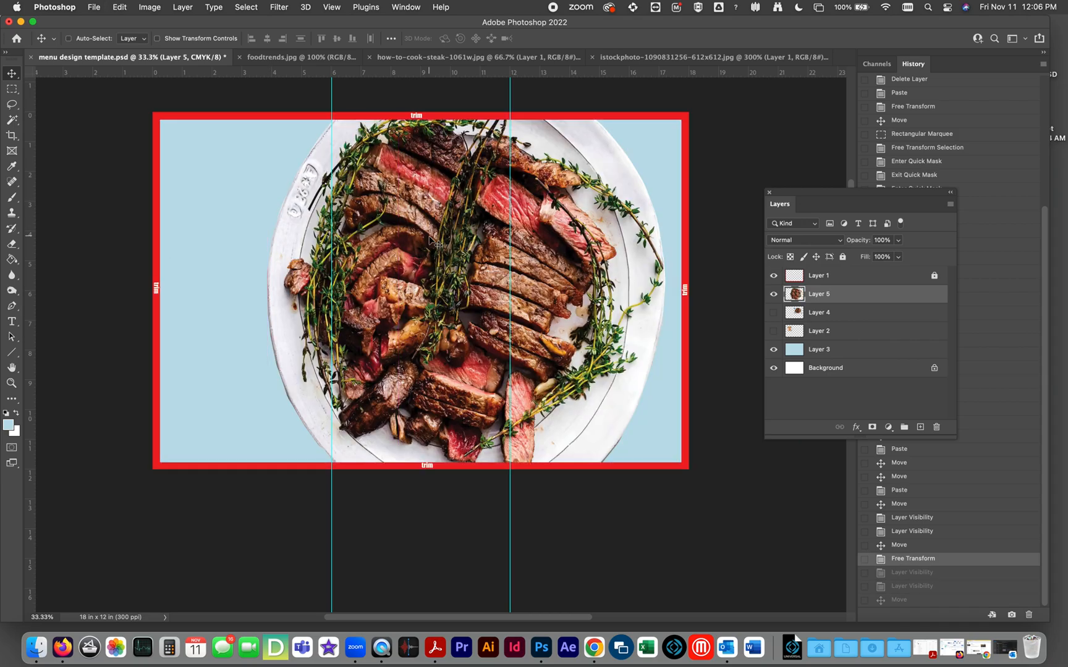
# Move the small steak plate cutout to the middle of the menu, across the second fold guide, and hide Layer 5.
pyautogui.moveTo(569, 214); pyautogui.dragTo(457, 316)
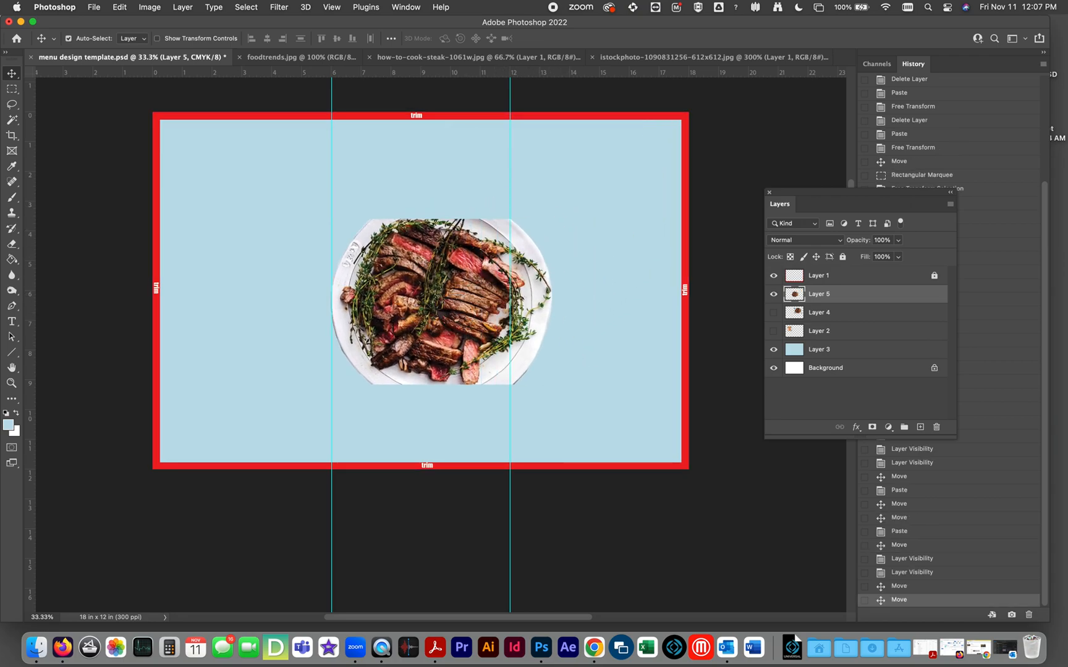
pyautogui.click(772, 294)
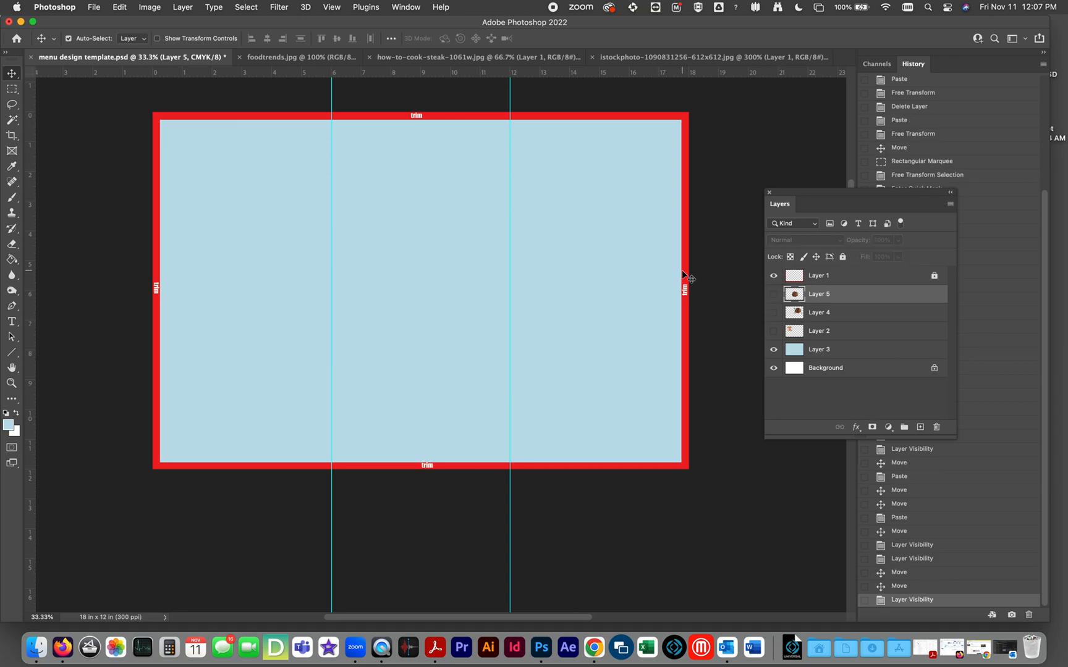
pyautogui.click(421, 57)
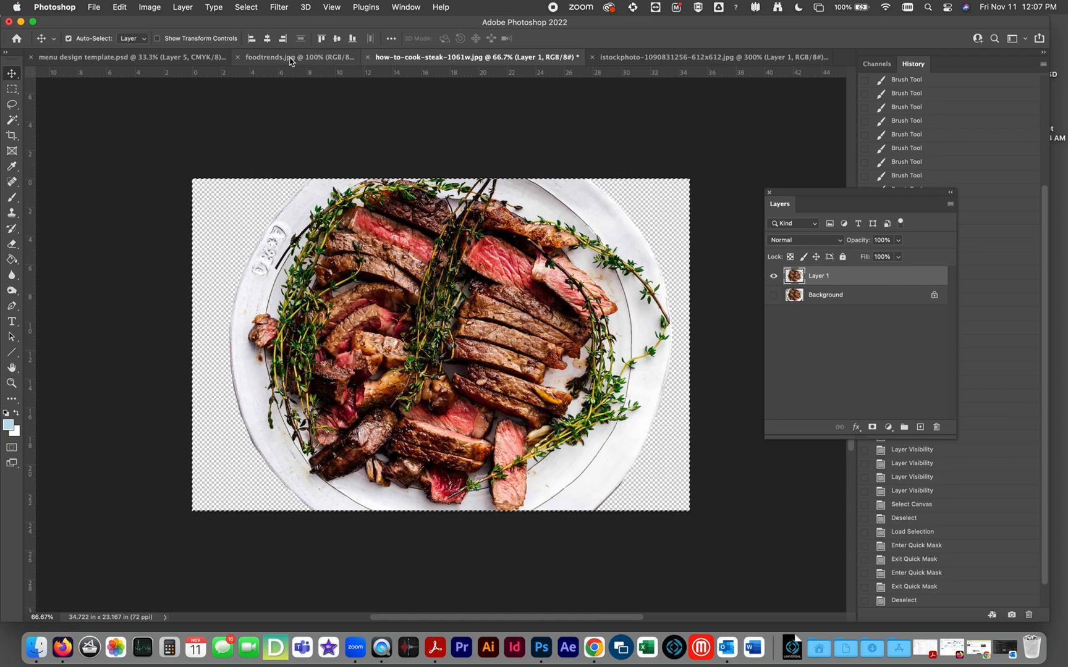
pyautogui.click(337, 57)
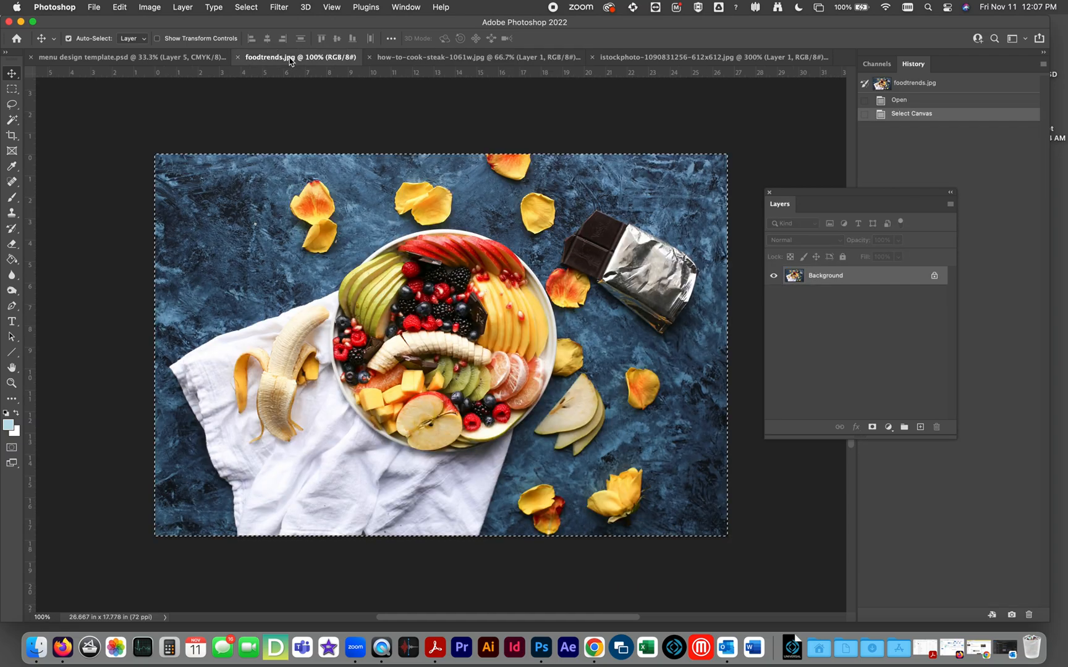
pyautogui.click(438, 58)
pyautogui.click(672, 62)
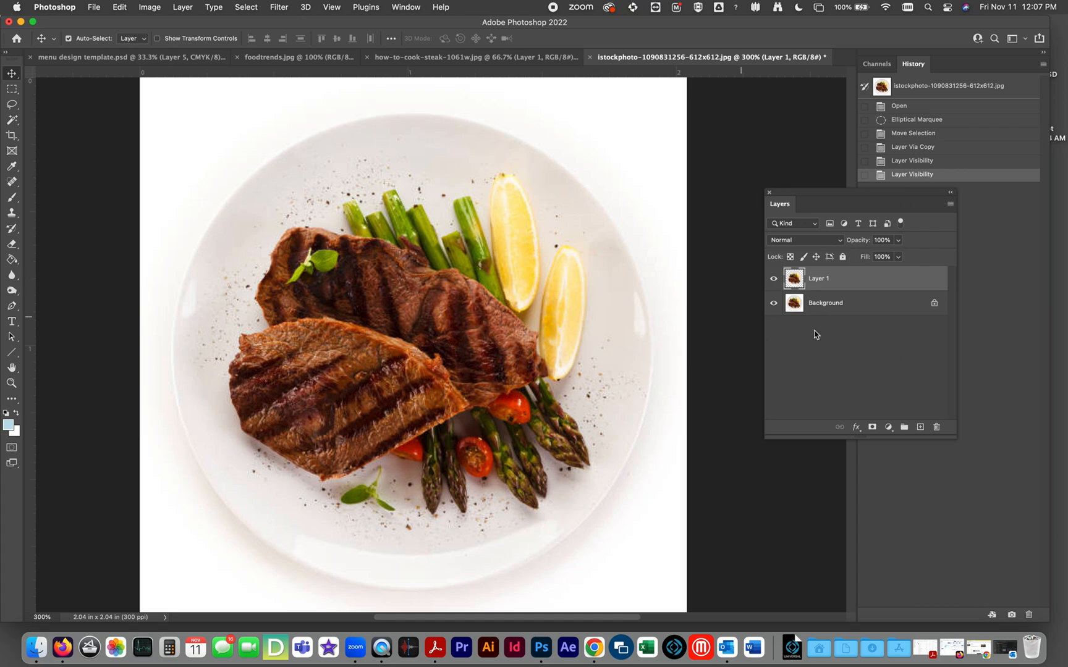
pyautogui.keyDown('super'); pyautogui.click(794, 279); pyautogui.keyUp('super')
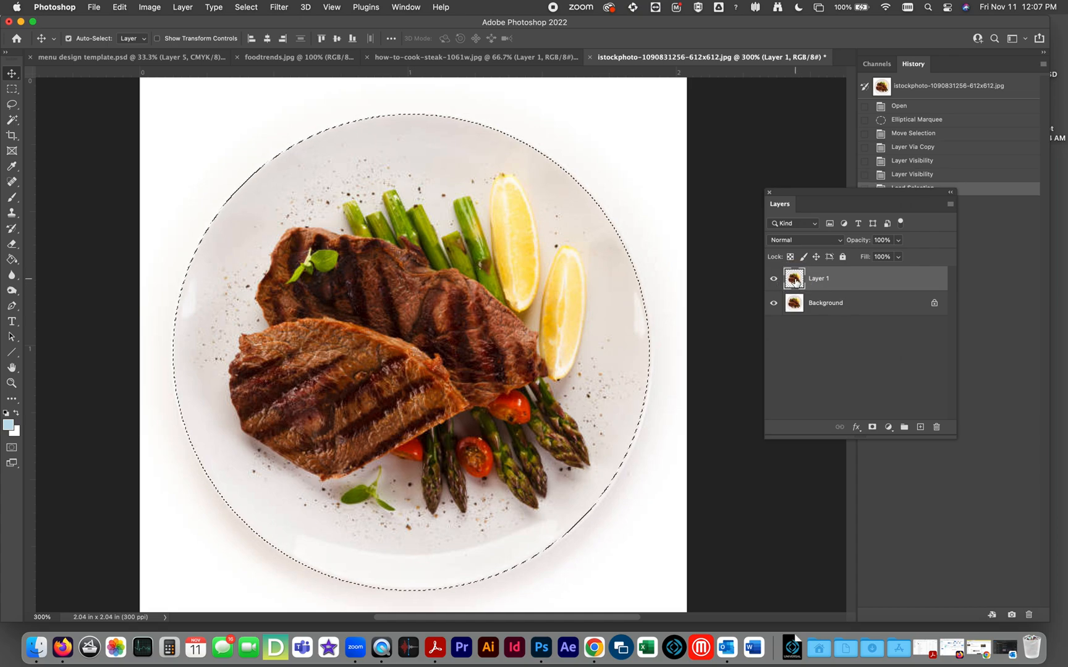
pyautogui.press('q')
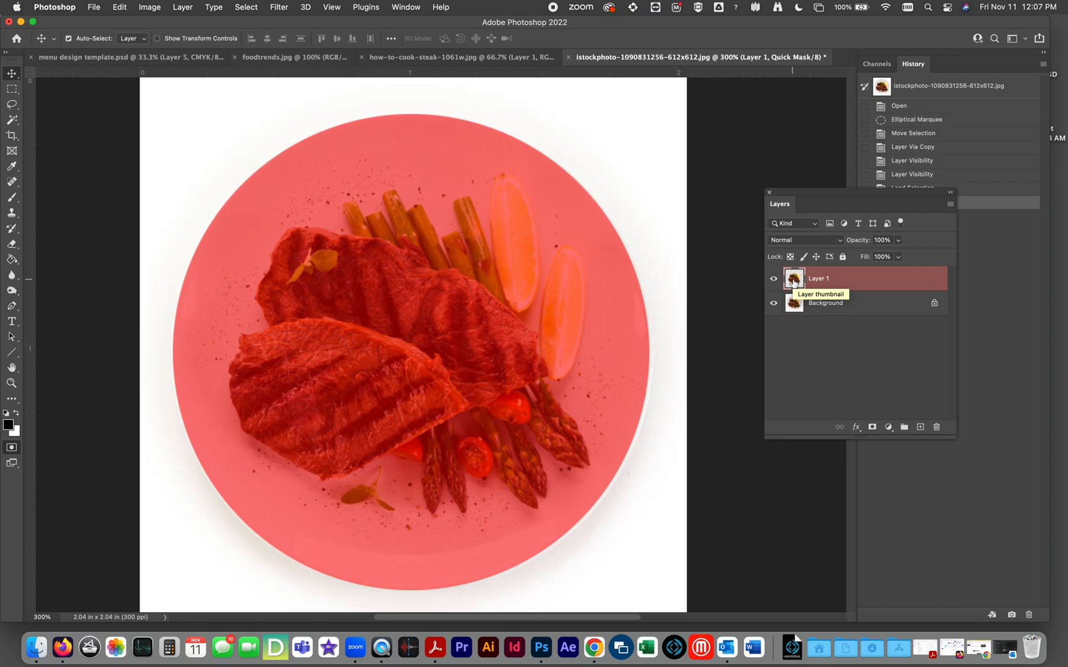
pyautogui.press('q')
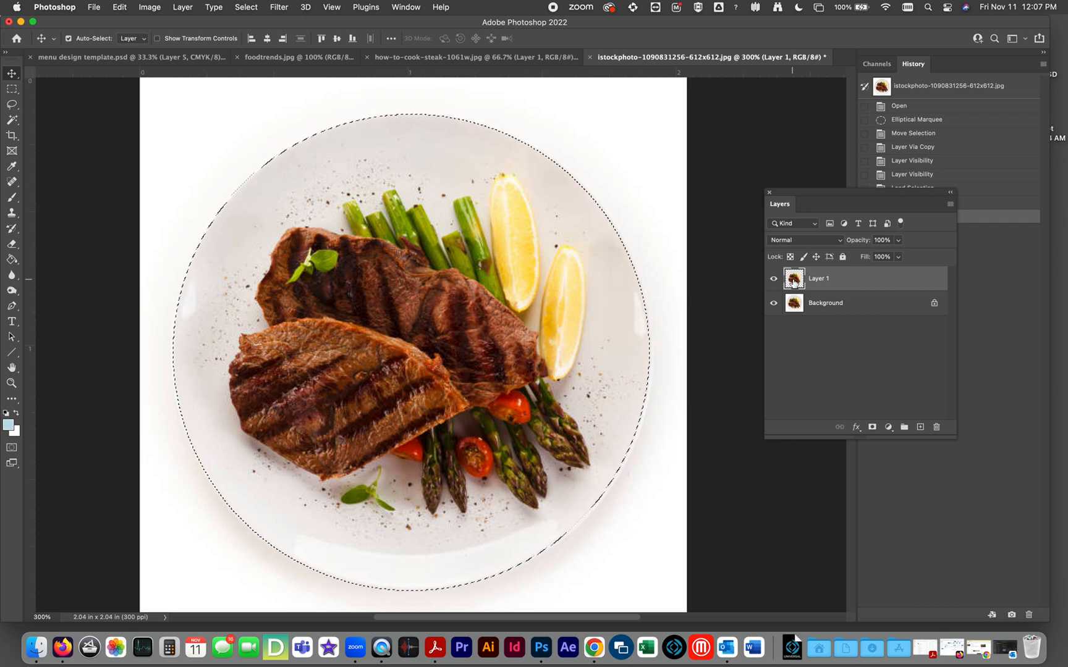
pyautogui.press('super+d')
# Preview the grilled-steak plate cutout without its Background, copy all of Layer 1 and paste it into the menu template.
pyautogui.click(772, 303)
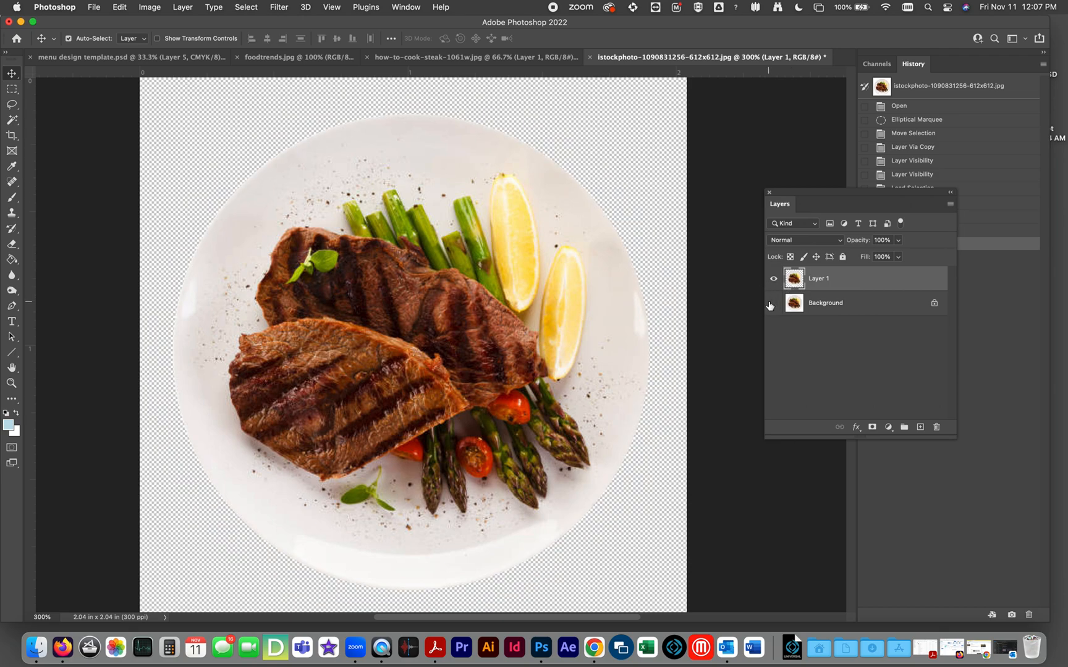
pyautogui.click(772, 304)
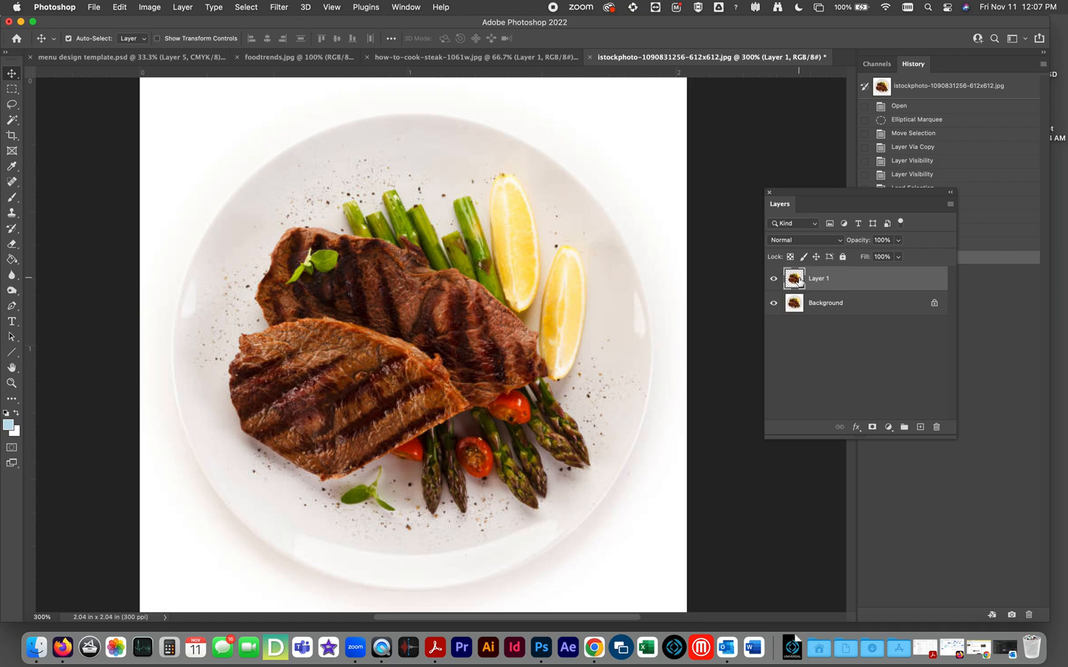
pyautogui.press('super+a')
pyautogui.press('super+c')
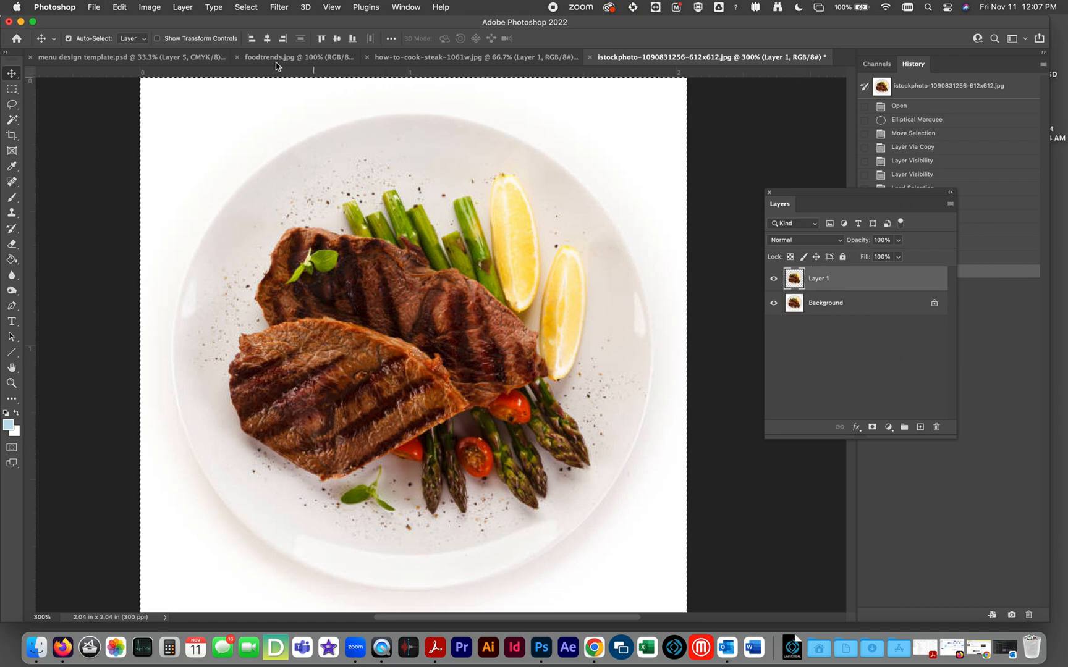
pyautogui.click(148, 59)
pyautogui.press('super+v')
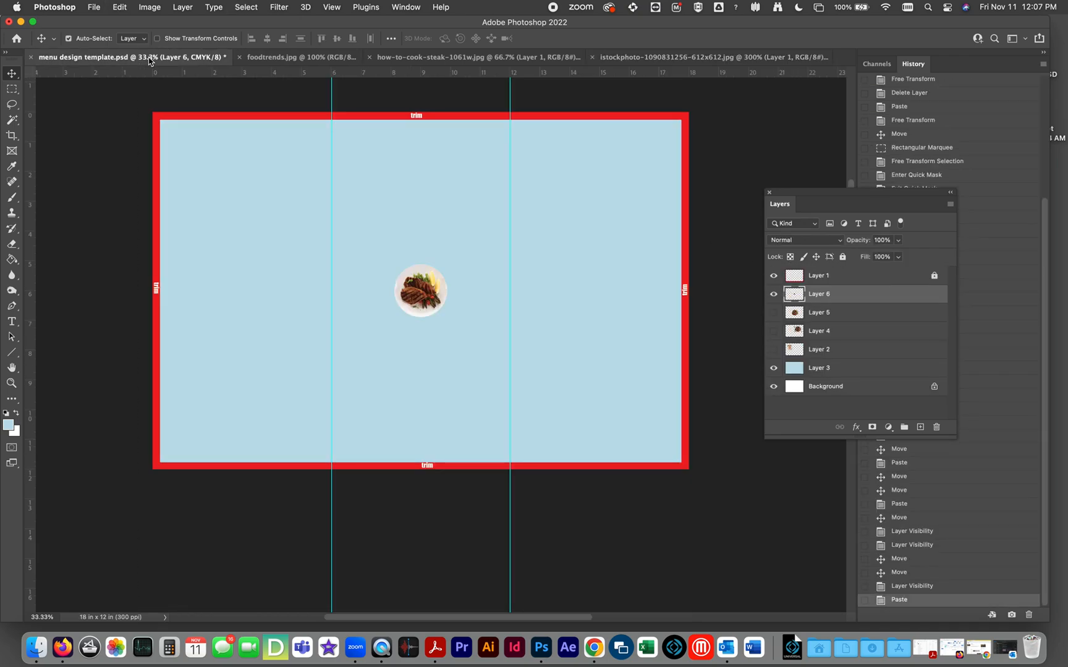
# Scale up the pasted grilled-steak plate with Free Transform and place it in the upper first panel, slightly overlapping the first fold guide.
pyautogui.press('super+t')
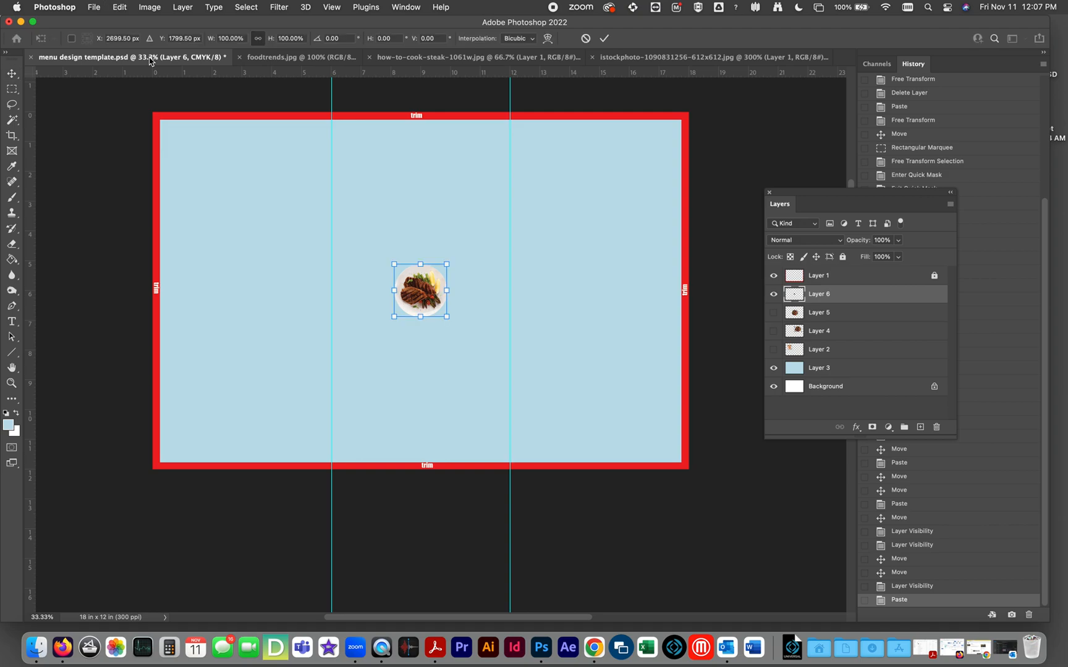
pyautogui.moveTo(444, 263); pyautogui.dragTo(556, 183)
pyautogui.press('super+z')
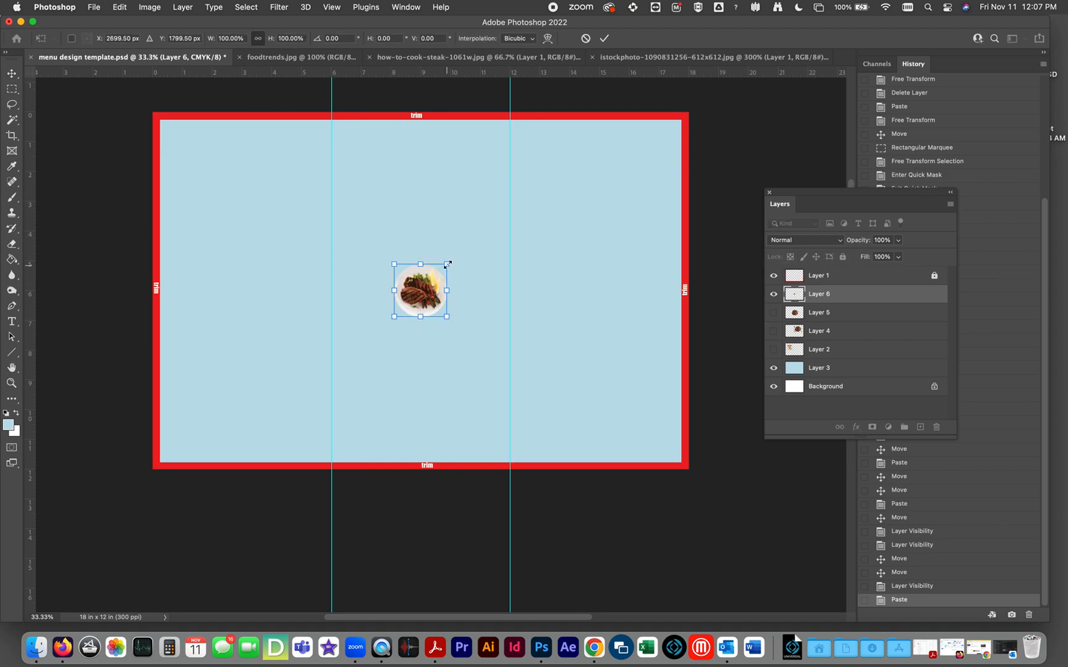
pyautogui.moveTo(448, 265); pyautogui.dragTo(565, 164)
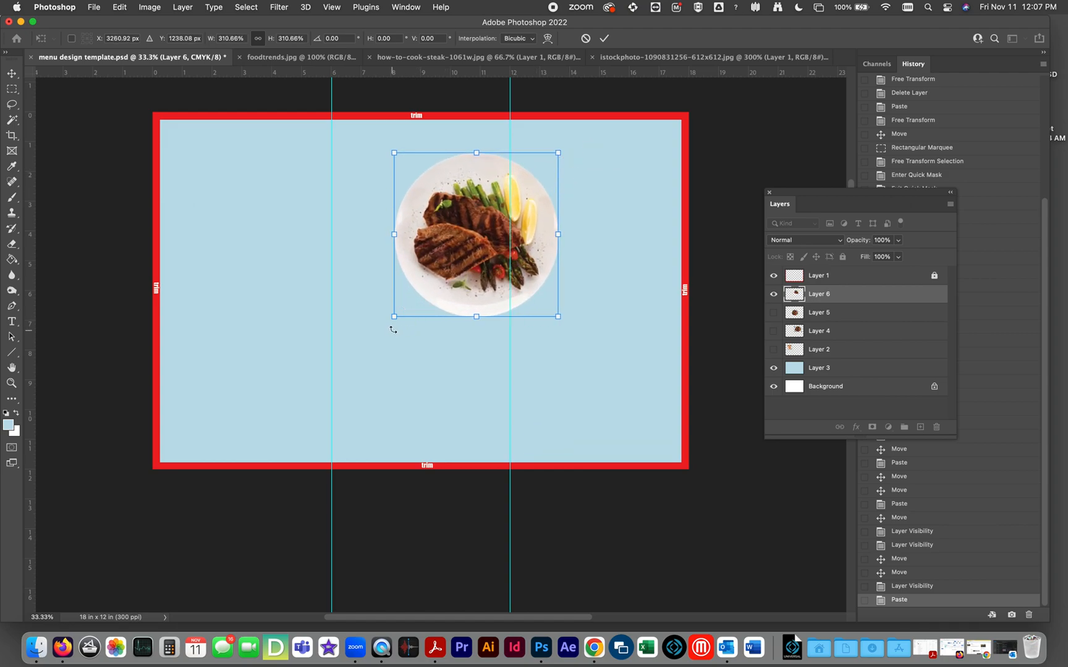
pyautogui.moveTo(395, 319); pyautogui.dragTo(377, 336)
pyautogui.moveTo(483, 258); pyautogui.dragTo(283, 243)
pyautogui.press('Return')
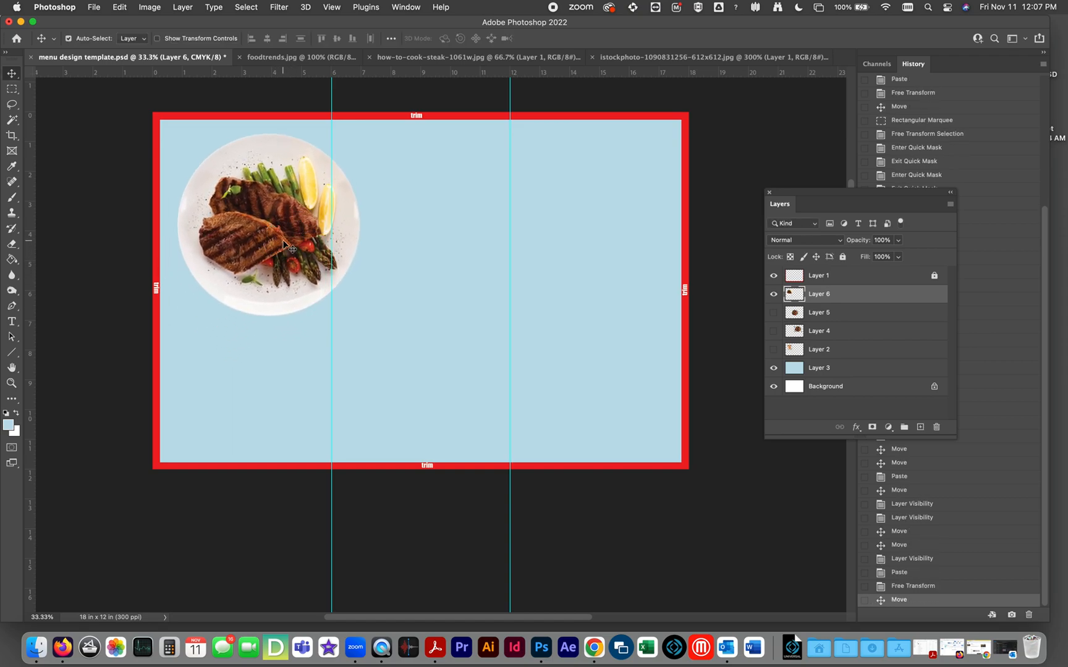
pyautogui.click(264, 213)
pyautogui.moveTo(265, 213)
pyautogui.mouseDown()
pyautogui.moveTo(284, 241)
pyautogui.moveTo(250, 236)
pyautogui.moveTo(276, 221)
pyautogui.moveTo(277, 207)
pyautogui.moveTo(267, 250)
pyautogui.moveTo(282, 221)
pyautogui.moveTo(272, 226)
pyautogui.mouseUp()
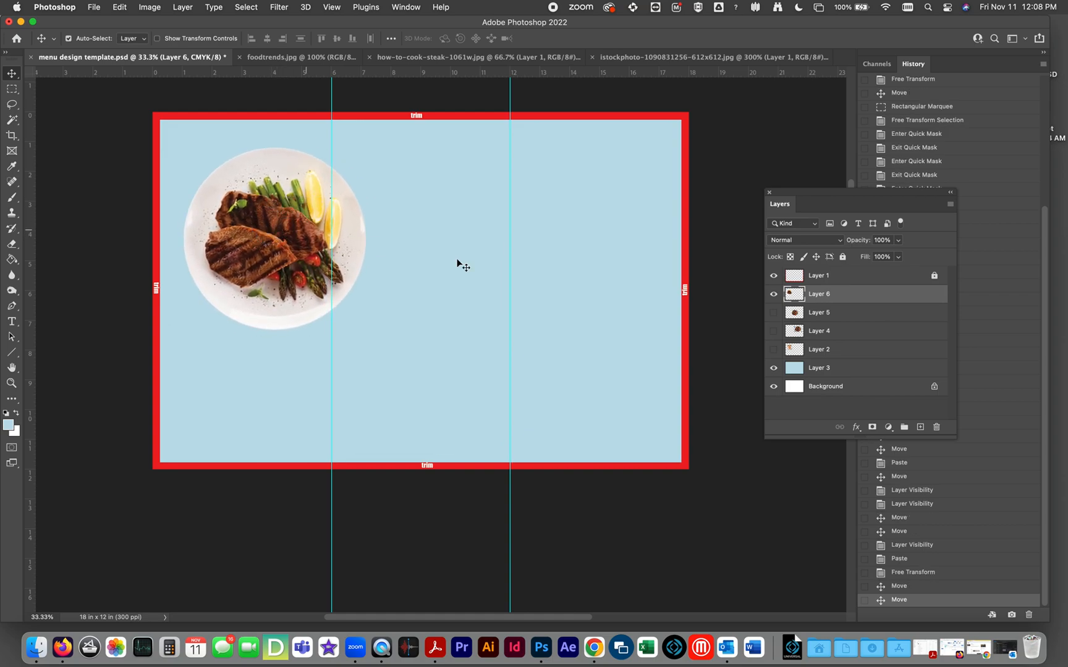
# Show Layer 5 in place of Layer 6, and enlarge its sliced-steak plate to full menu height so it bleeds off the third panel.
pyautogui.click(773, 312)
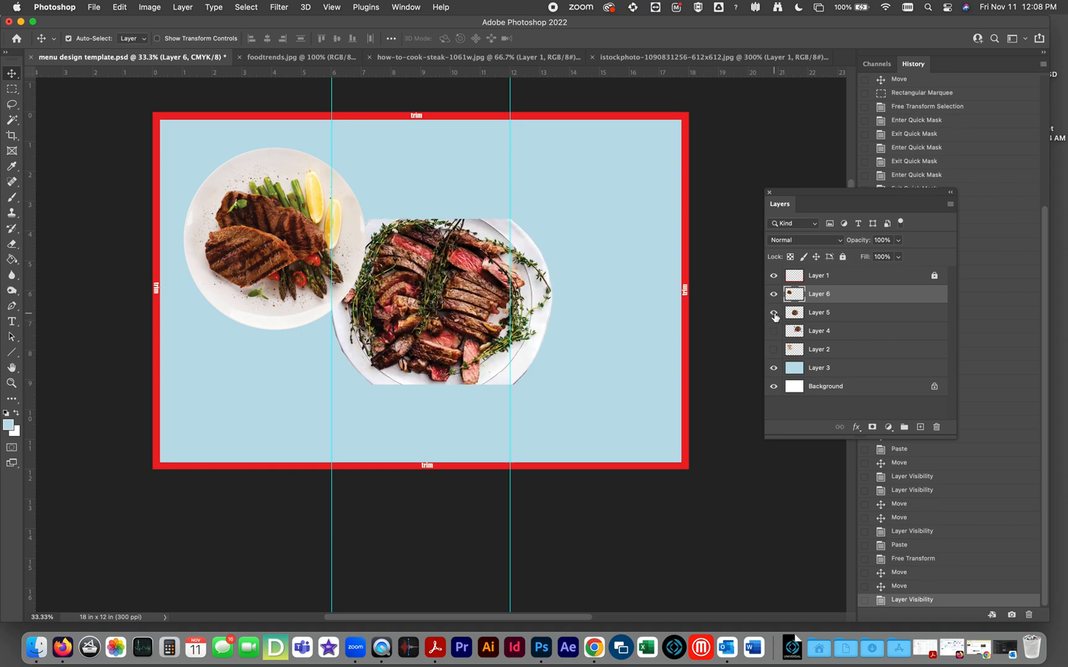
pyautogui.click(773, 294)
pyautogui.moveTo(457, 315); pyautogui.dragTo(588, 208)
pyautogui.press('super+t')
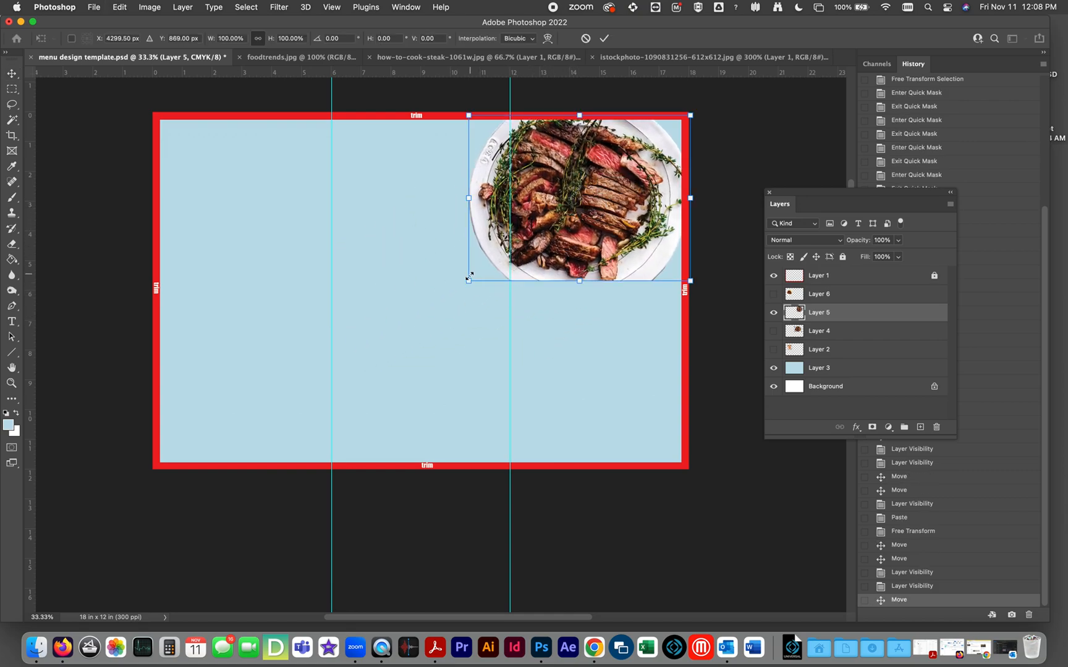
pyautogui.moveTo(468, 279); pyautogui.dragTo(281, 470)
pyautogui.doubleClick(460, 350)
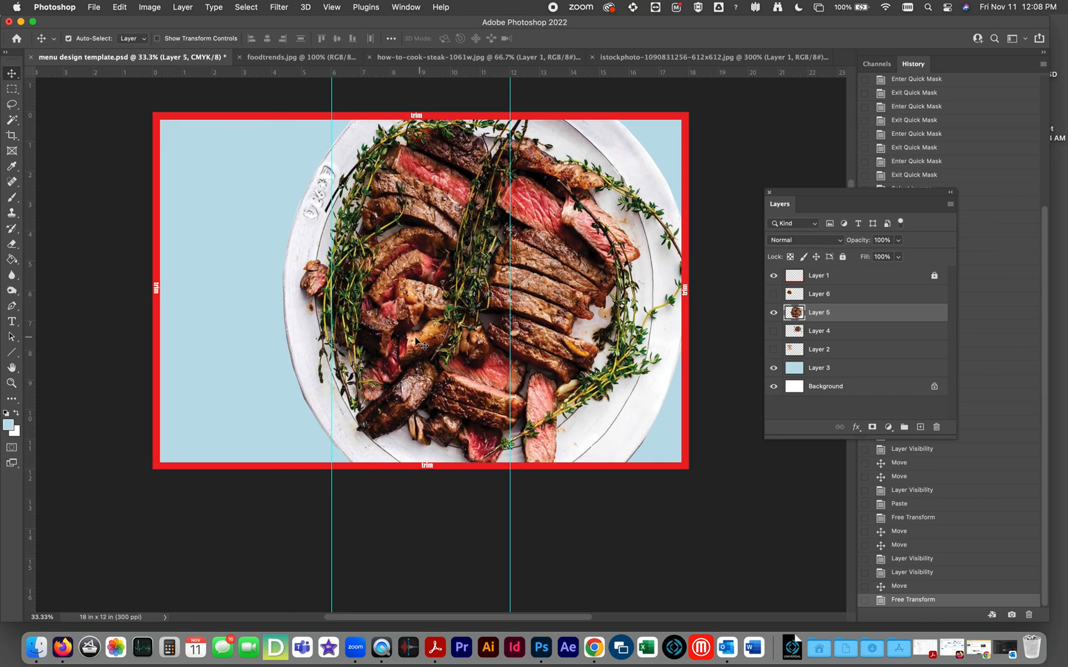
pyautogui.moveTo(369, 334); pyautogui.dragTo(507, 333)
# Hide Layer 5, preview the food pictures on Layers 4, 2, 6 and 5 one at a time, and leave all four hidden.
pyautogui.click(773, 312)
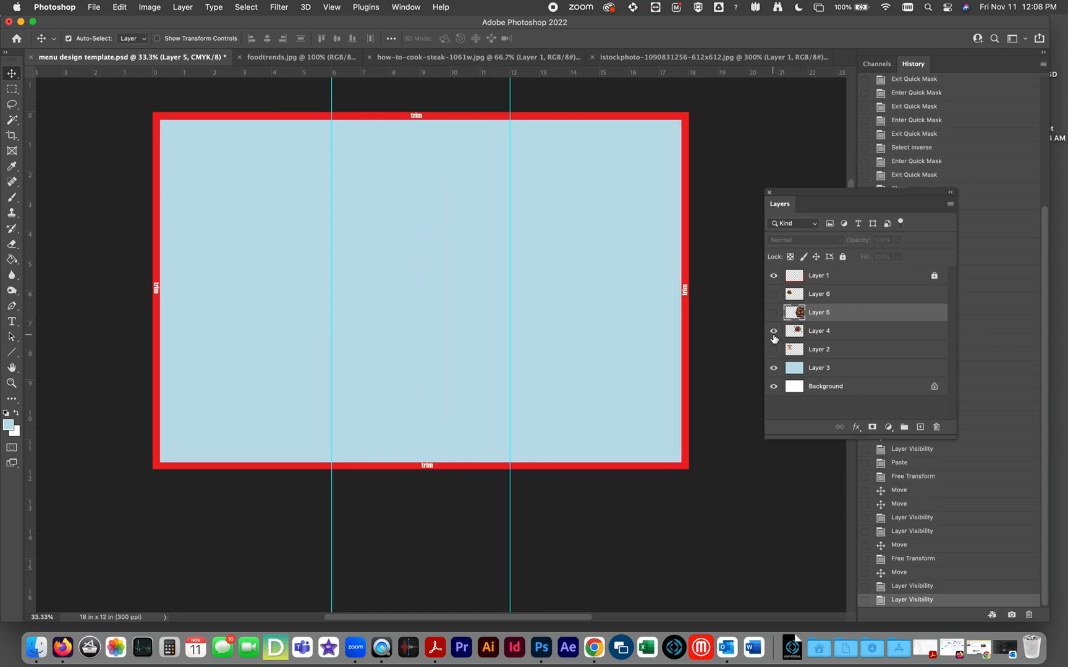
pyautogui.click(772, 331)
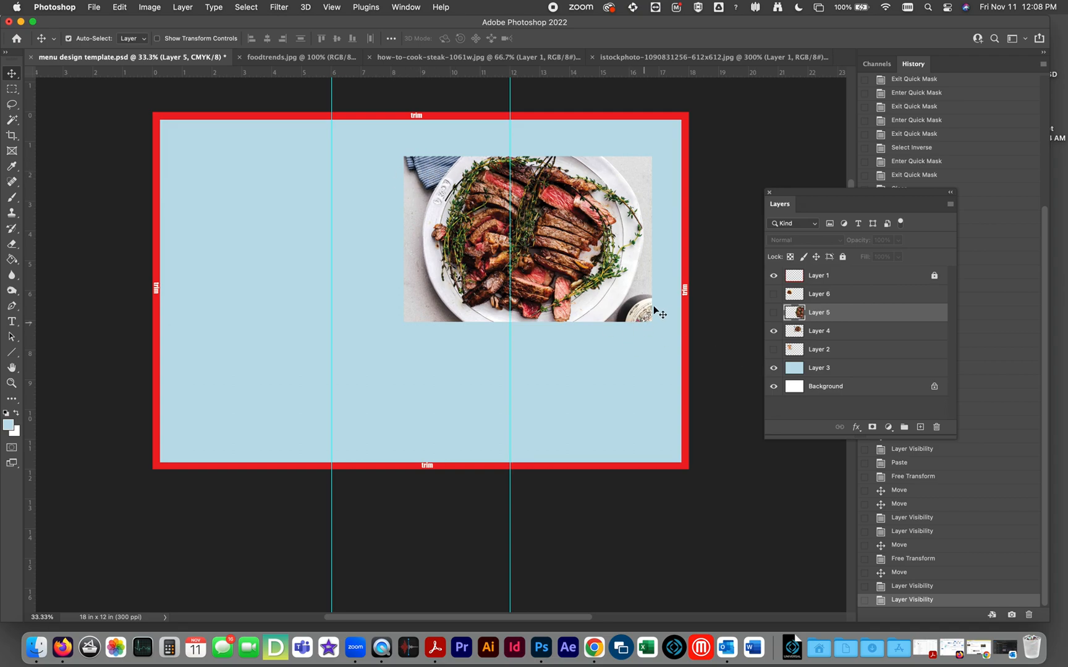
pyautogui.click(773, 332)
pyautogui.click(773, 350)
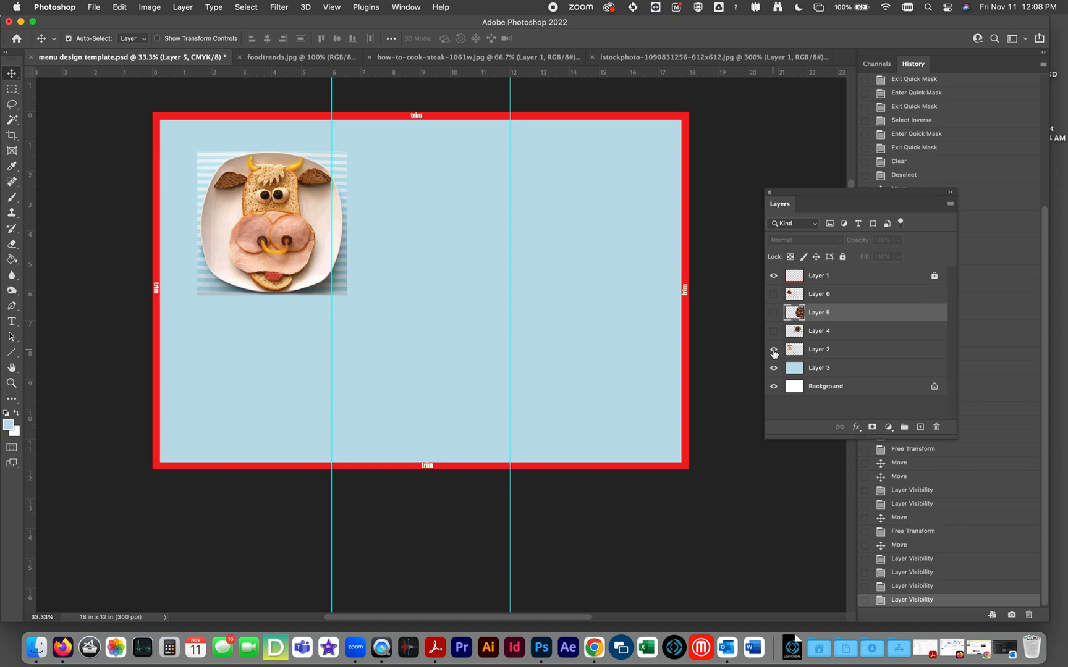
pyautogui.click(773, 351)
pyautogui.click(773, 295)
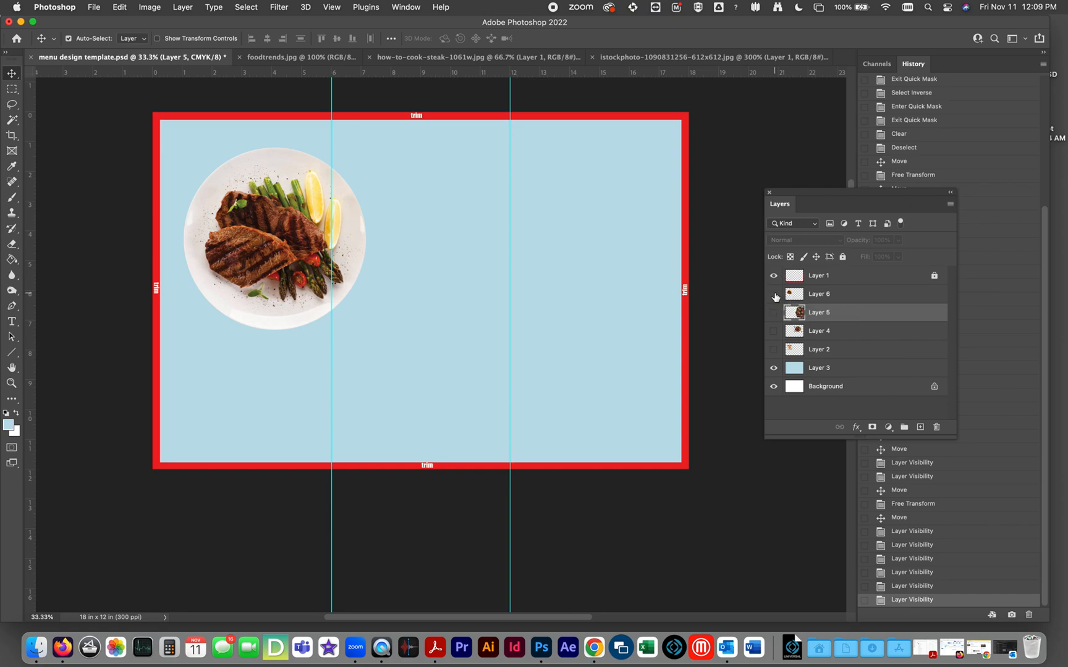
pyautogui.click(774, 294)
pyautogui.click(774, 313)
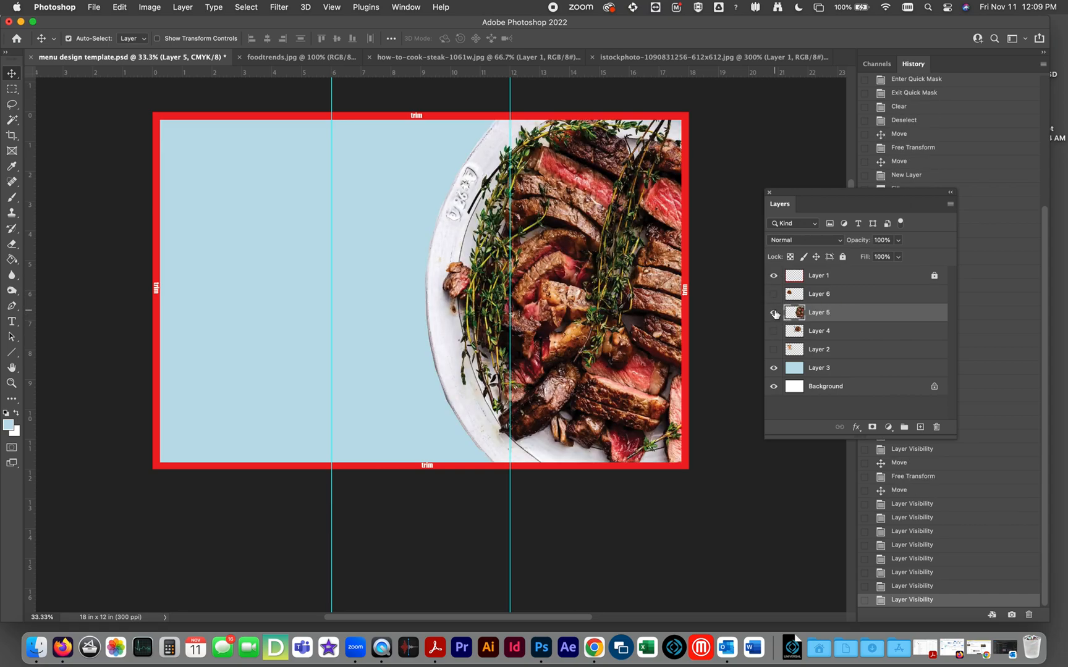
pyautogui.click(774, 314)
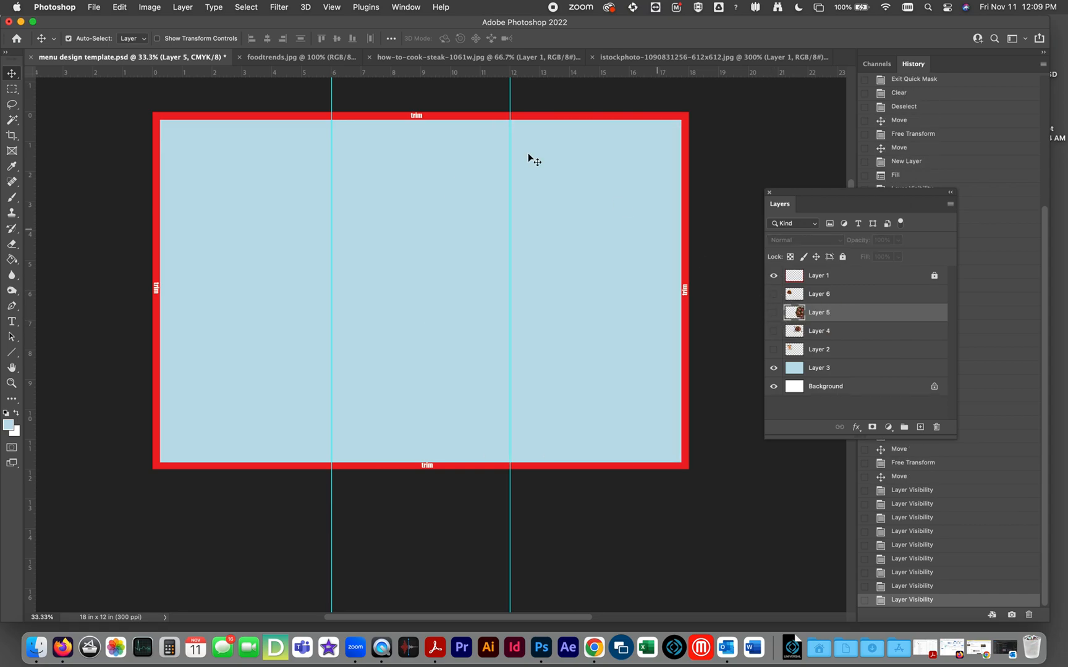
# Copy the whole fruit platter photo from foodtrends.jpg and paste it into the menu template directly above Layer 3.
pyautogui.click(279, 58)
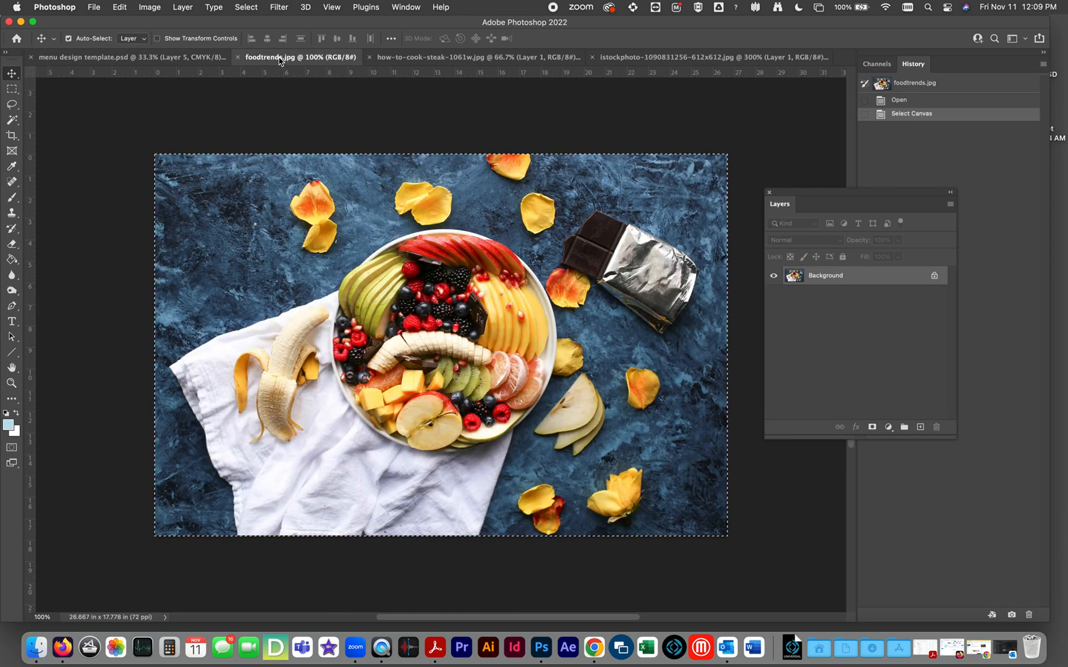
pyautogui.click(170, 56)
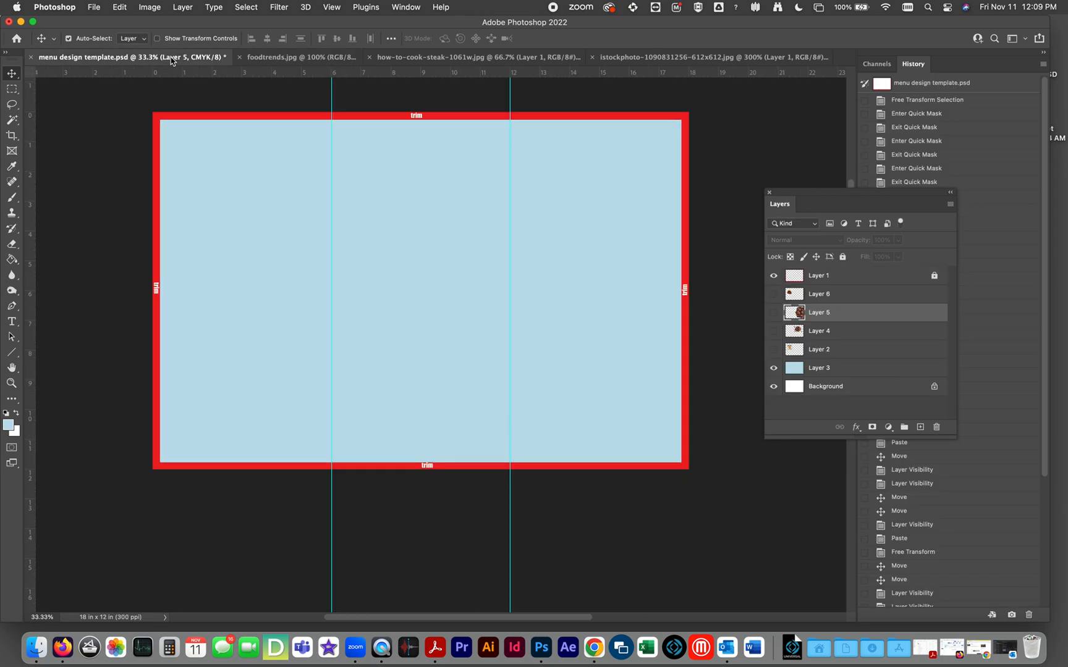
pyautogui.click(835, 368)
pyautogui.press('super+v')
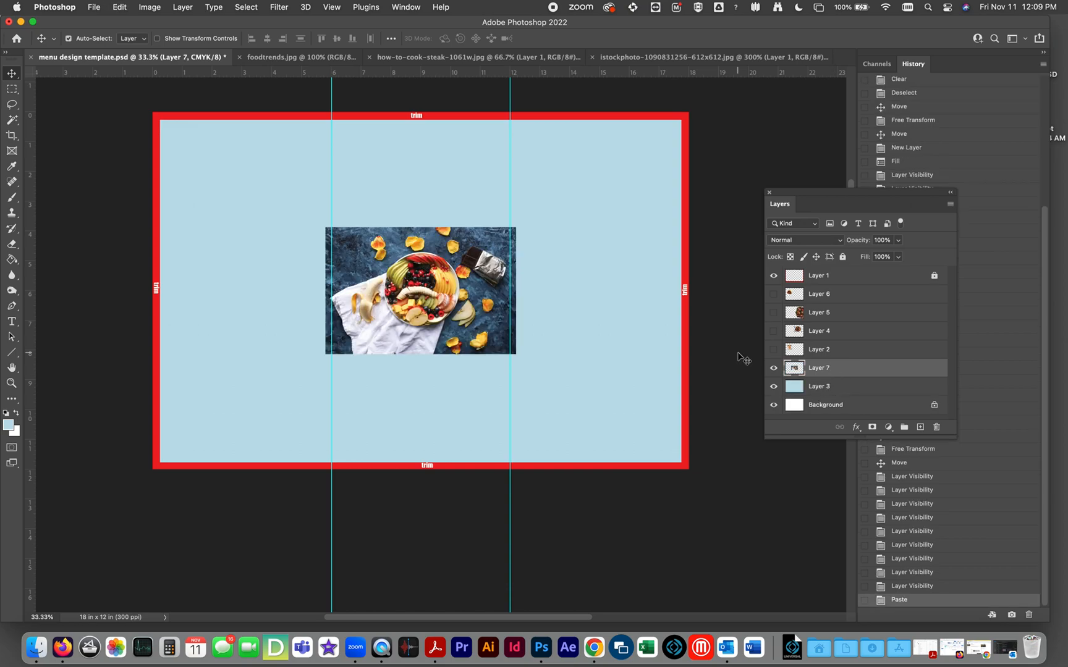
# Scale the pasted fruit platter photo on Layer 7 to about 282% with Free Transform so it bleeds past the trim on all sides.
pyautogui.press('super+t')
pyautogui.moveTo(515, 229); pyautogui.dragTo(690, 111)
pyautogui.moveTo(325, 354); pyautogui.dragTo(151, 470)
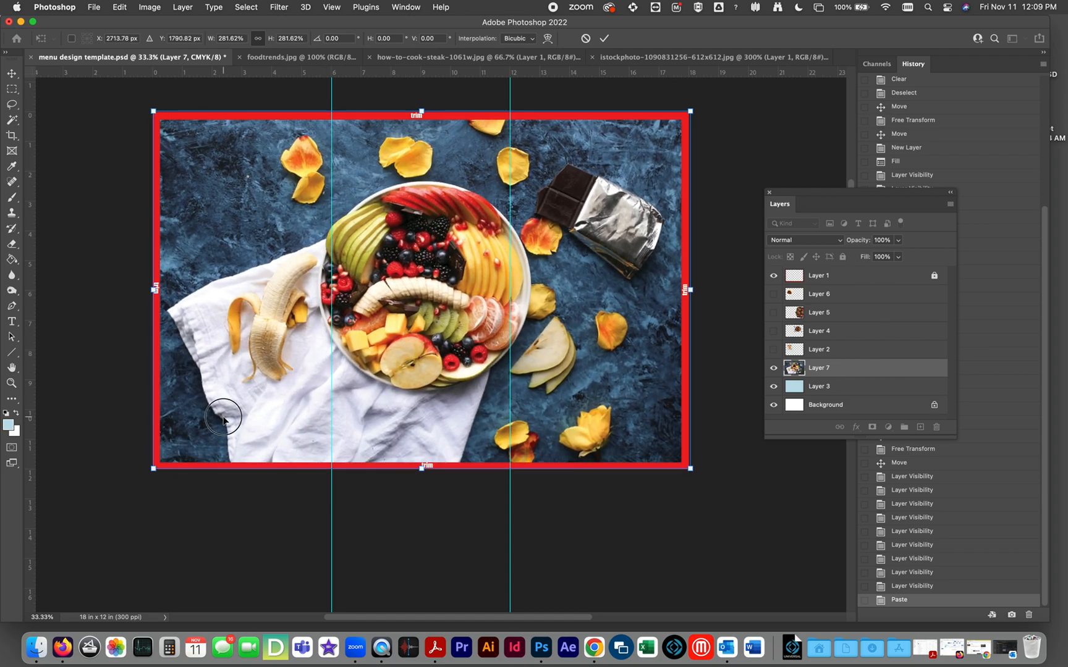
pyautogui.press('Return')
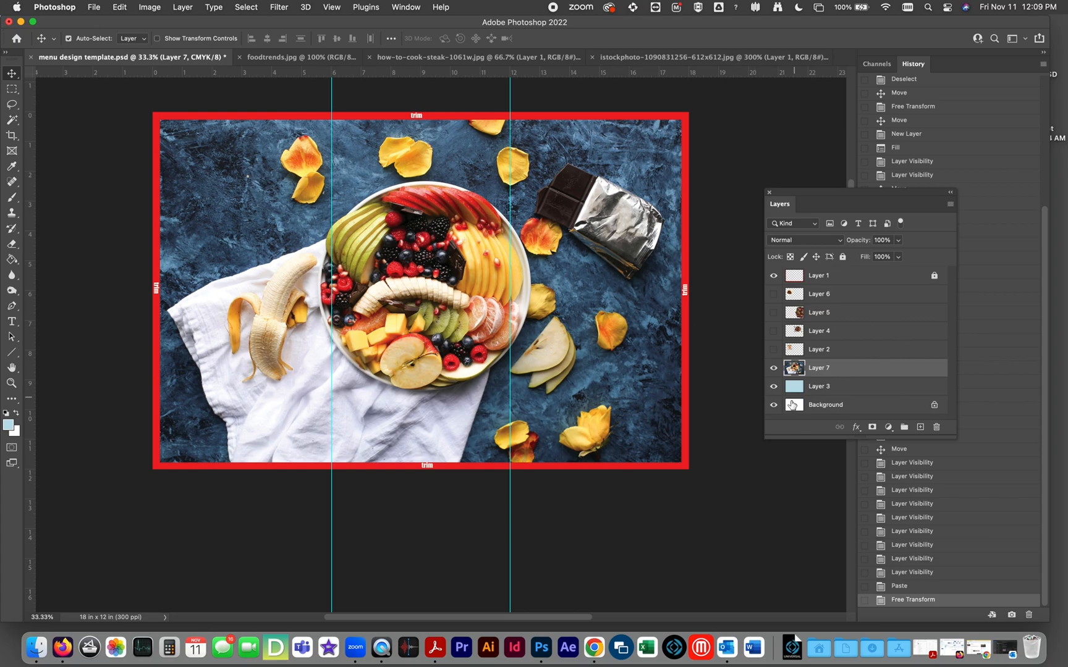
# Hide the light blue fill on Layer 3 and the fruit photo on Layer 7, briefly showing the photo again for comparison.
pyautogui.click(773, 386)
pyautogui.click(773, 368)
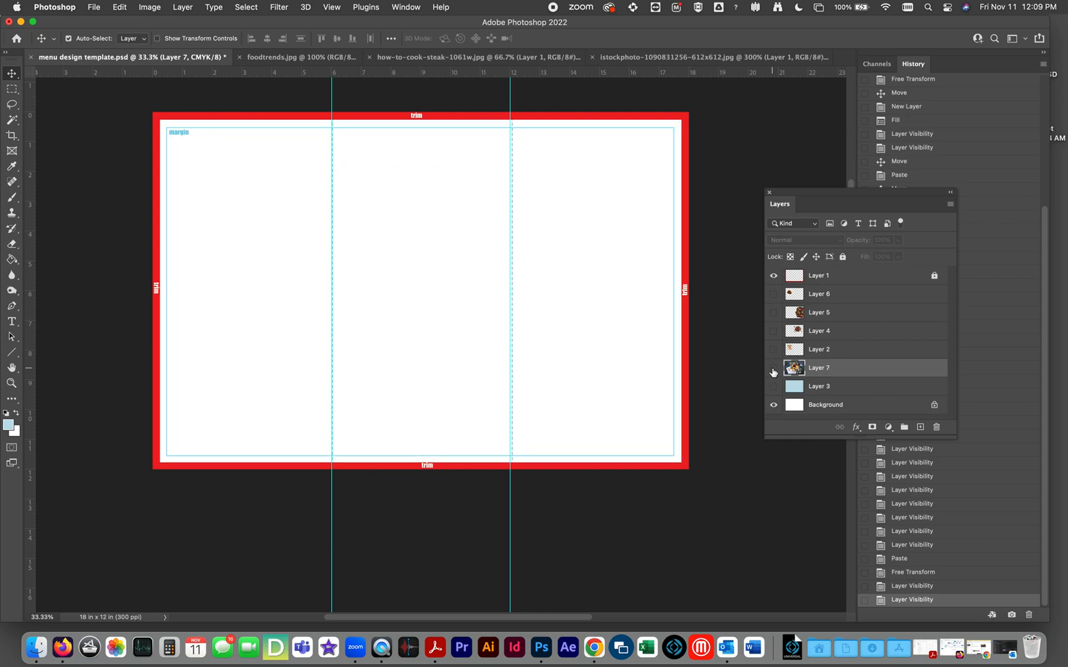
pyautogui.click(773, 368)
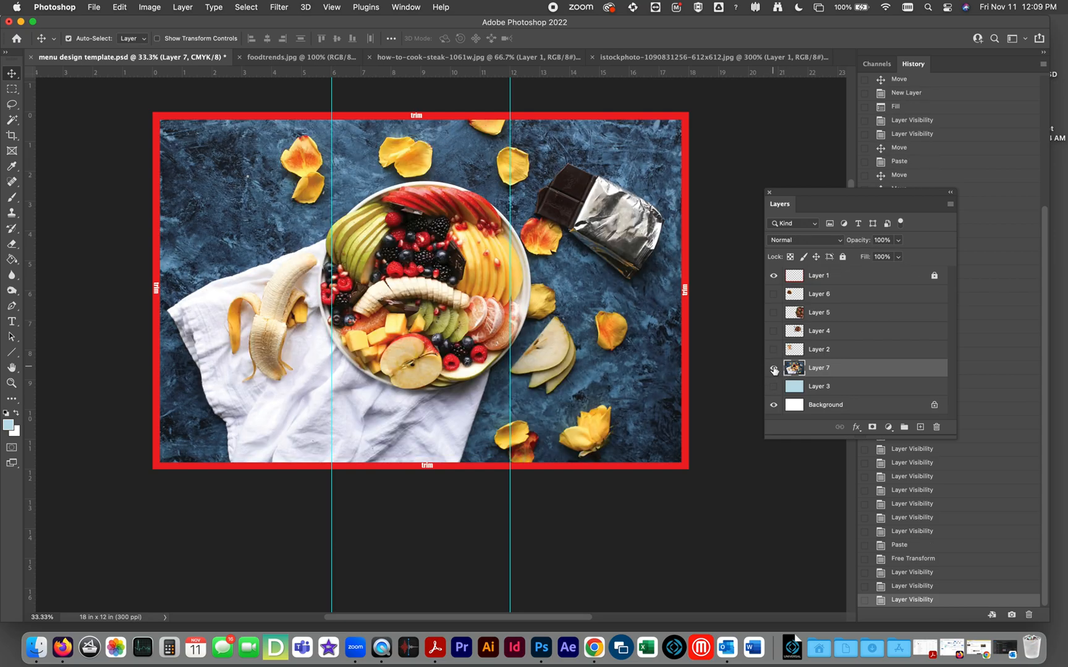
pyautogui.click(773, 367)
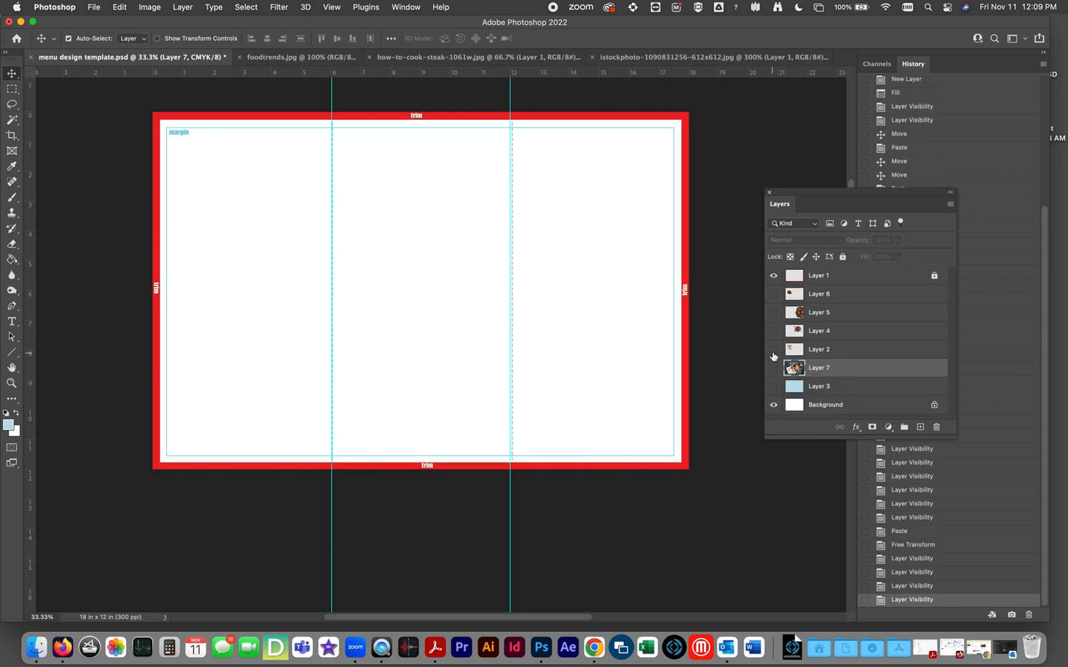
# Preview the food pictures on Layers 2, 4 and 5 one at a time, hiding each again after viewing.
pyautogui.click(772, 350)
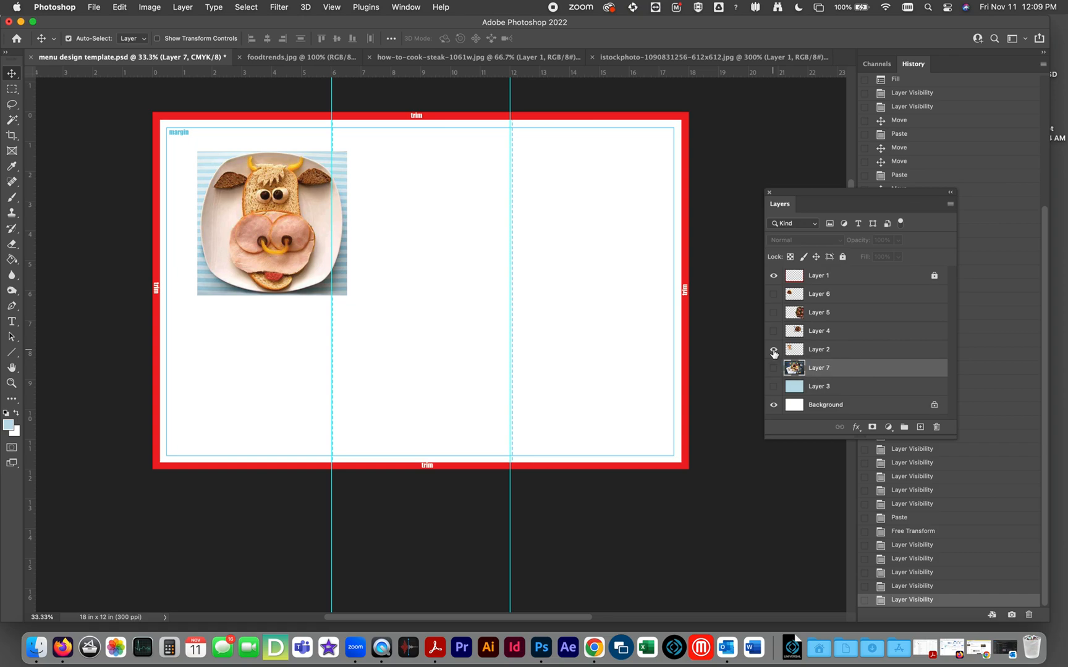
pyautogui.click(773, 350)
pyautogui.click(772, 332)
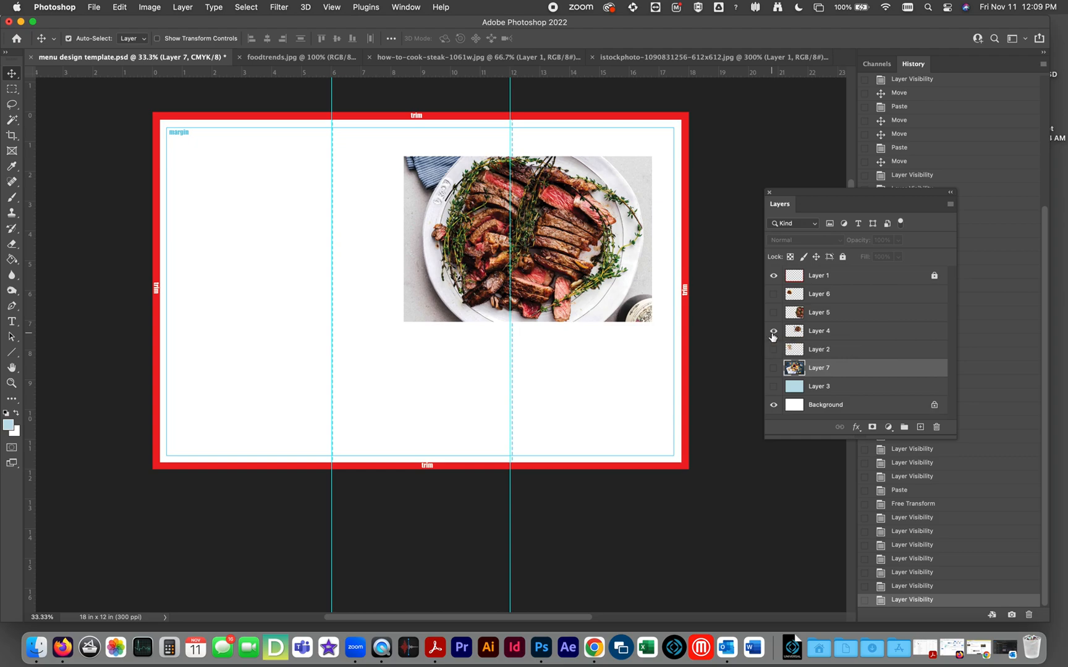
pyautogui.click(773, 332)
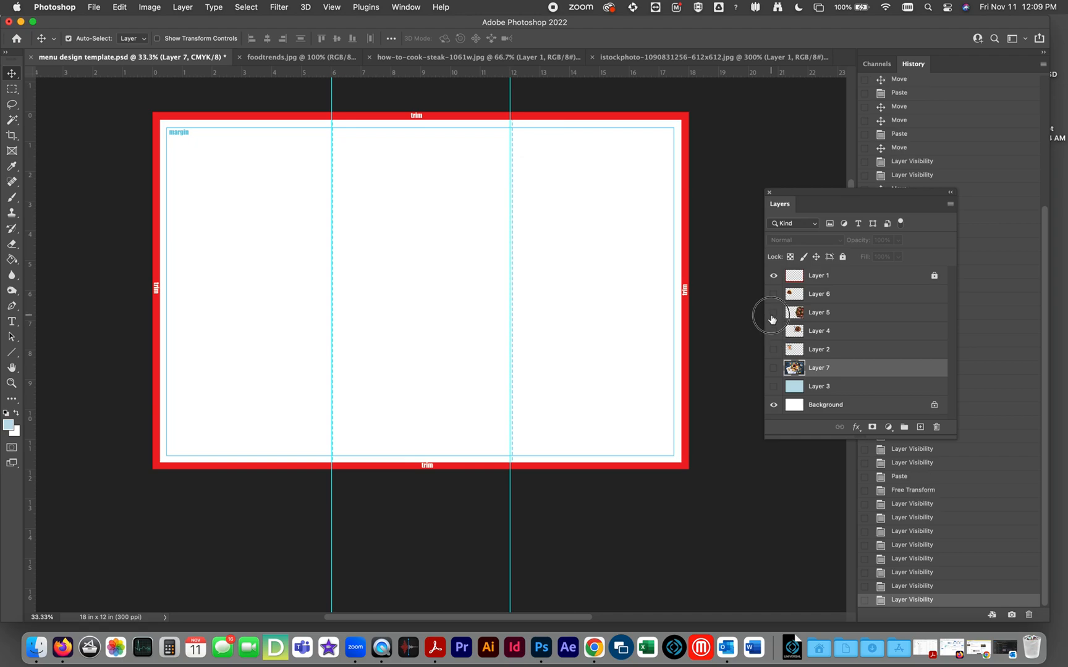
pyautogui.click(773, 312)
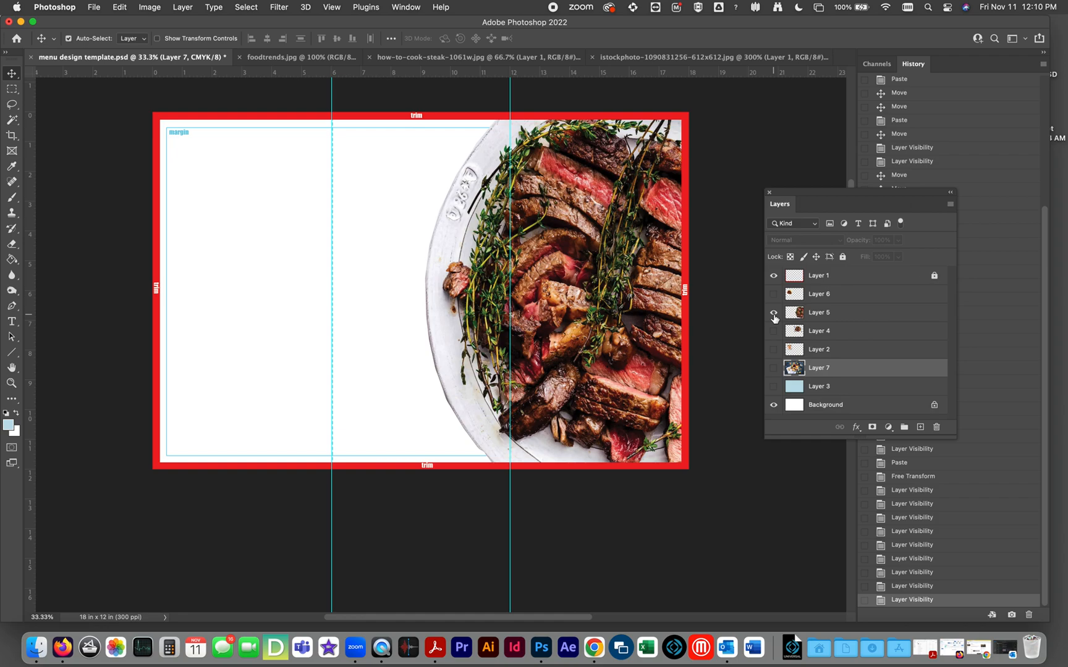
pyautogui.click(773, 312)
# Show Layer 6 and move its grilled-steak plate across the menu into the middle panel, slightly below centre.
pyautogui.click(772, 296)
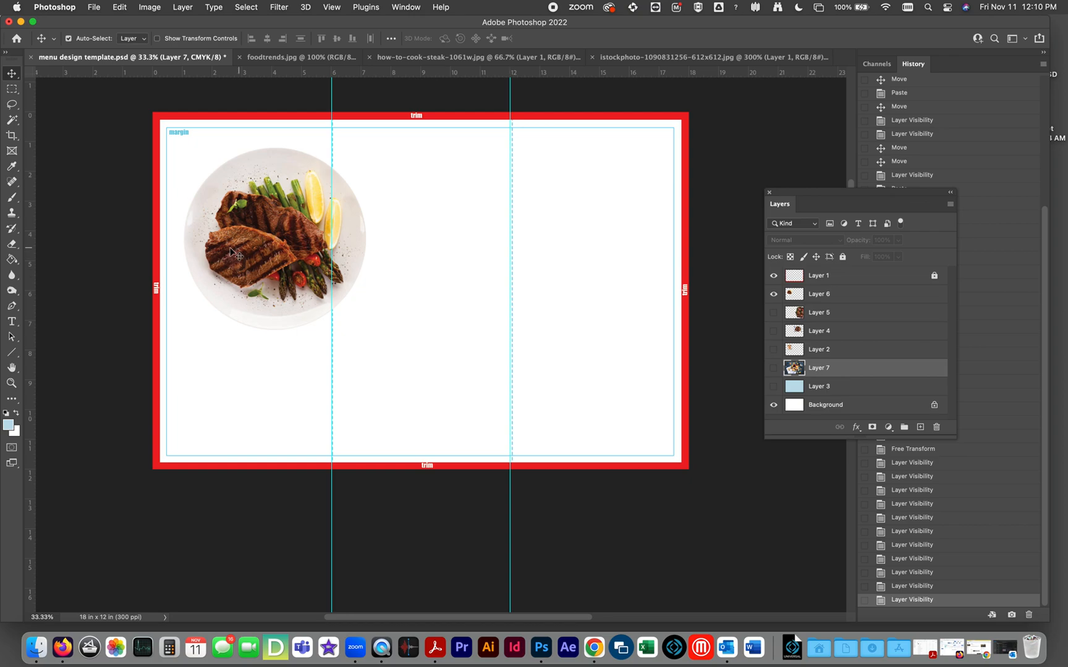
pyautogui.moveTo(252, 295); pyautogui.dragTo(281, 326)
pyautogui.moveTo(271, 278); pyautogui.dragTo(496, 332)
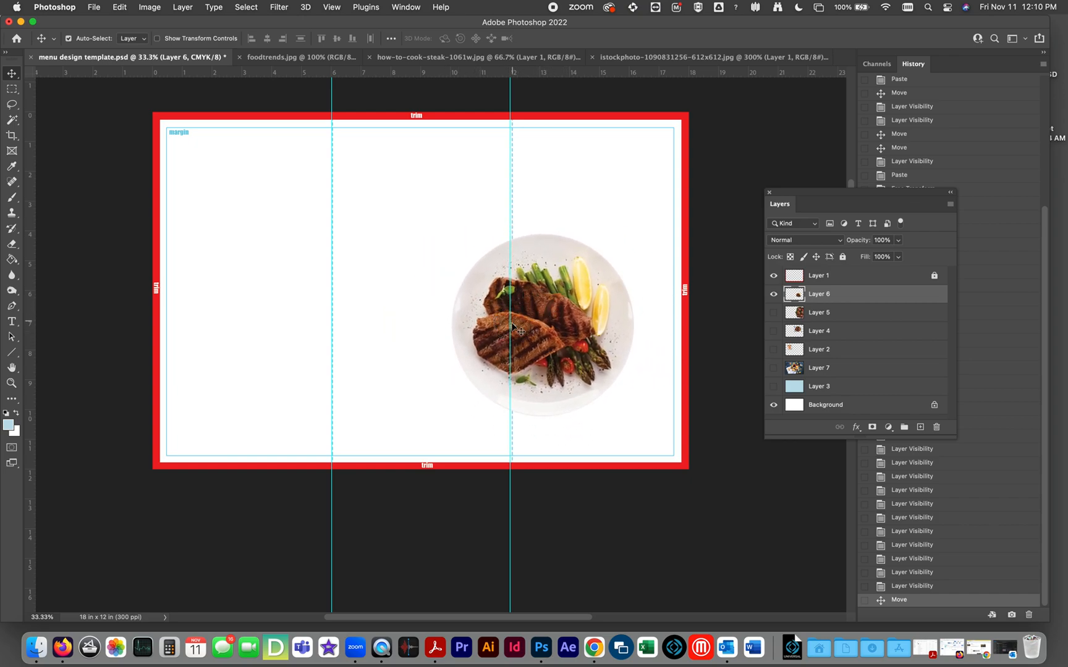
pyautogui.moveTo(589, 331); pyautogui.dragTo(462, 335)
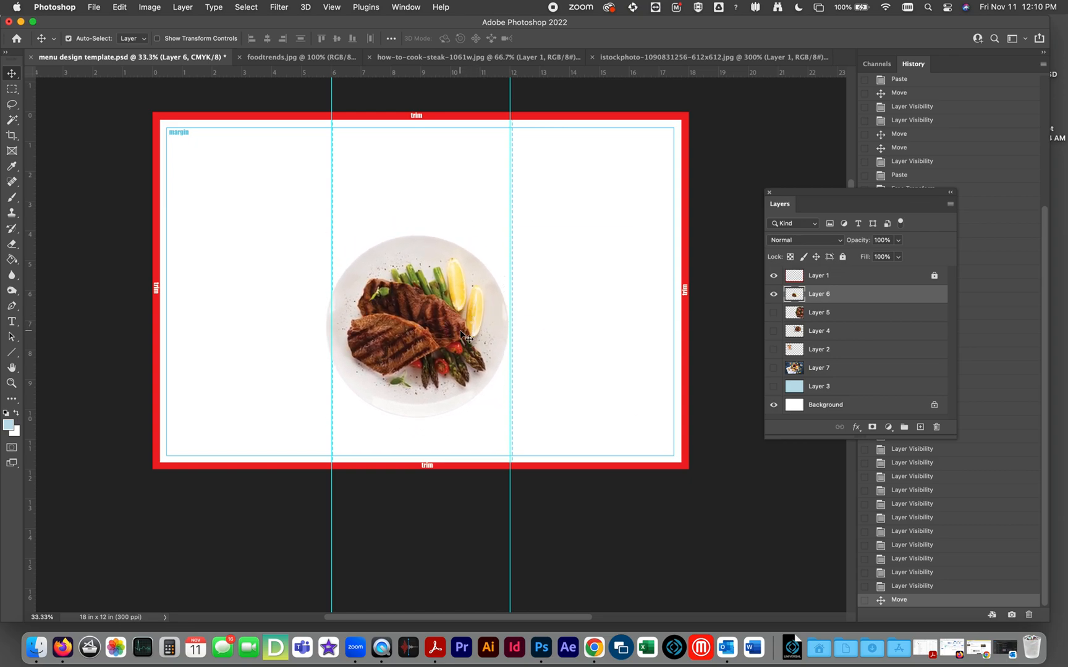